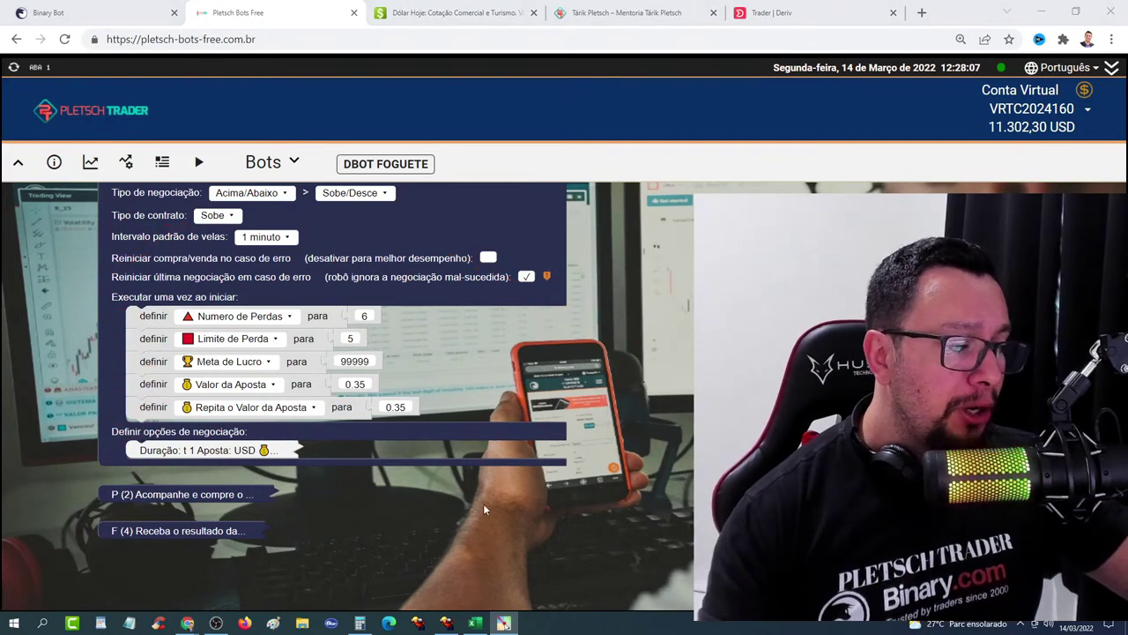
Step: Switch to the Excel trading spreadsheet and set the Val. Inicial for day 1 to 0
{"action": "left_click", "coordinate": [475, 624]}
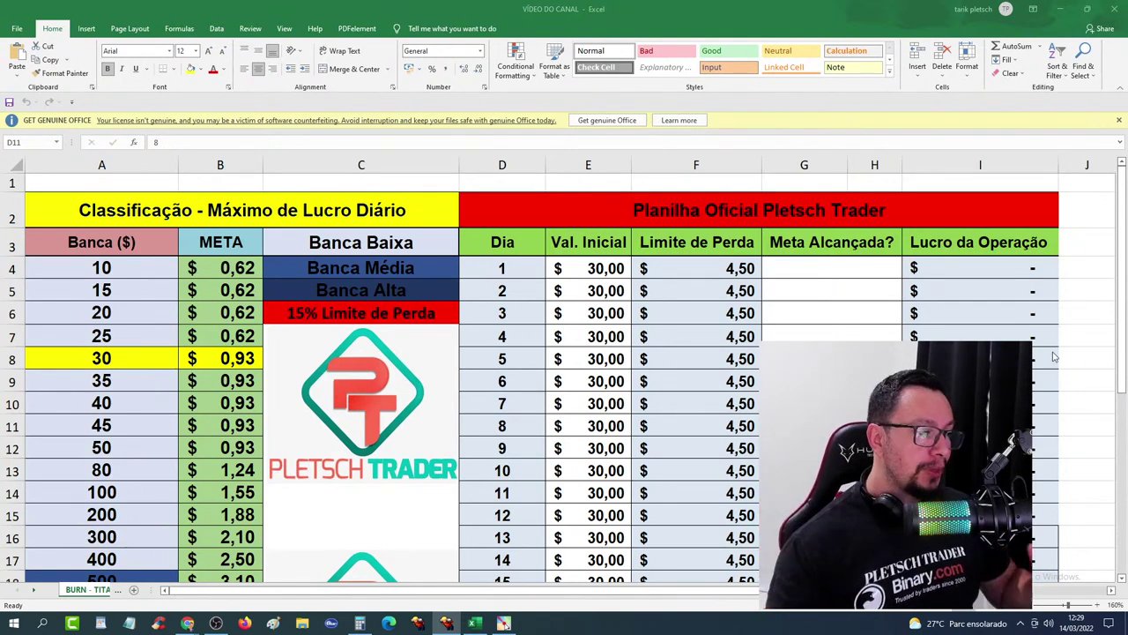
{"action": "left_click", "coordinate": [615, 273]}
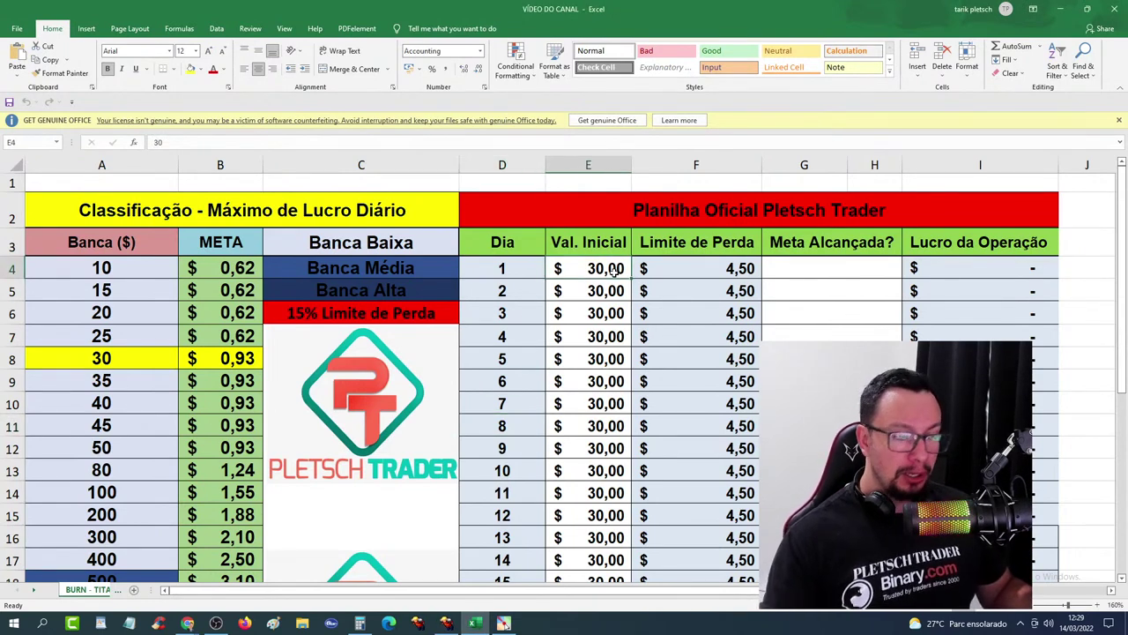
{"action": "type", "text": "0"}
{"action": "left_click", "coordinate": [612, 397]}
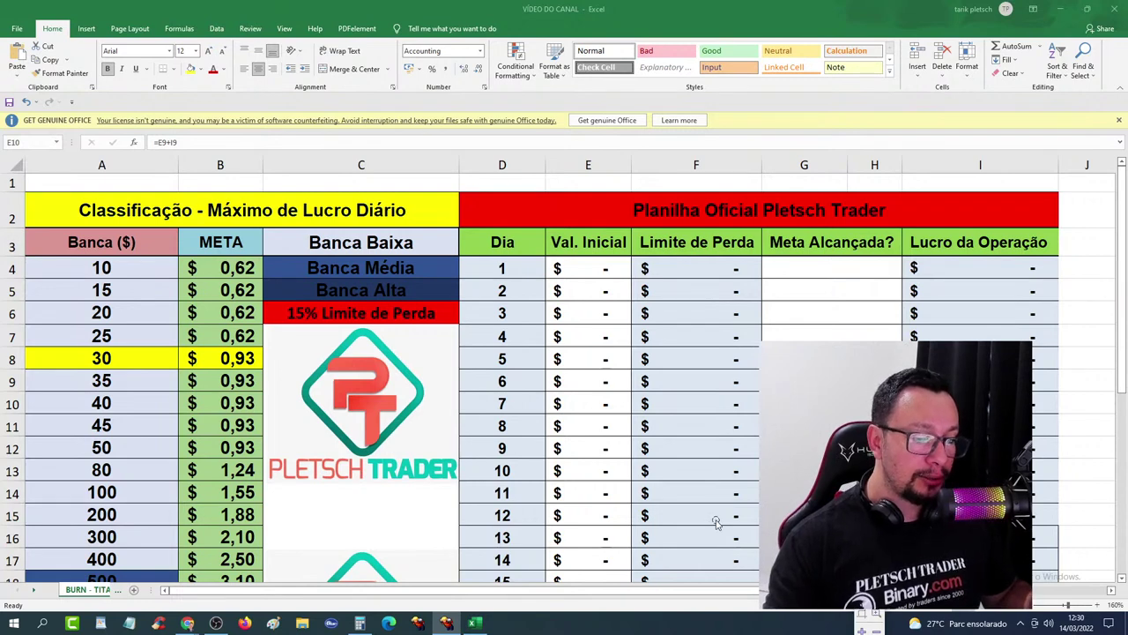
Step: Mark the 30 row of the bankroll table with red arrows, clear them, and outline the row with its META value
{"action": "mouse_move", "coordinate": [131, 251]}
{"action": "left_mouse_down"}
{"action": "mouse_move", "coordinate": [121, 317]}
{"action": "mouse_move", "coordinate": [98, 339]}
{"action": "left_mouse_up"}
{"action": "left_click_drag", "start_coordinate": [42, 290], "coordinate": [79, 339]}
{"action": "mouse_move", "coordinate": [41, 436]}
{"action": "left_mouse_down"}
{"action": "mouse_move", "coordinate": [92, 379]}
{"action": "mouse_move", "coordinate": [130, 407]}
{"action": "left_mouse_up"}
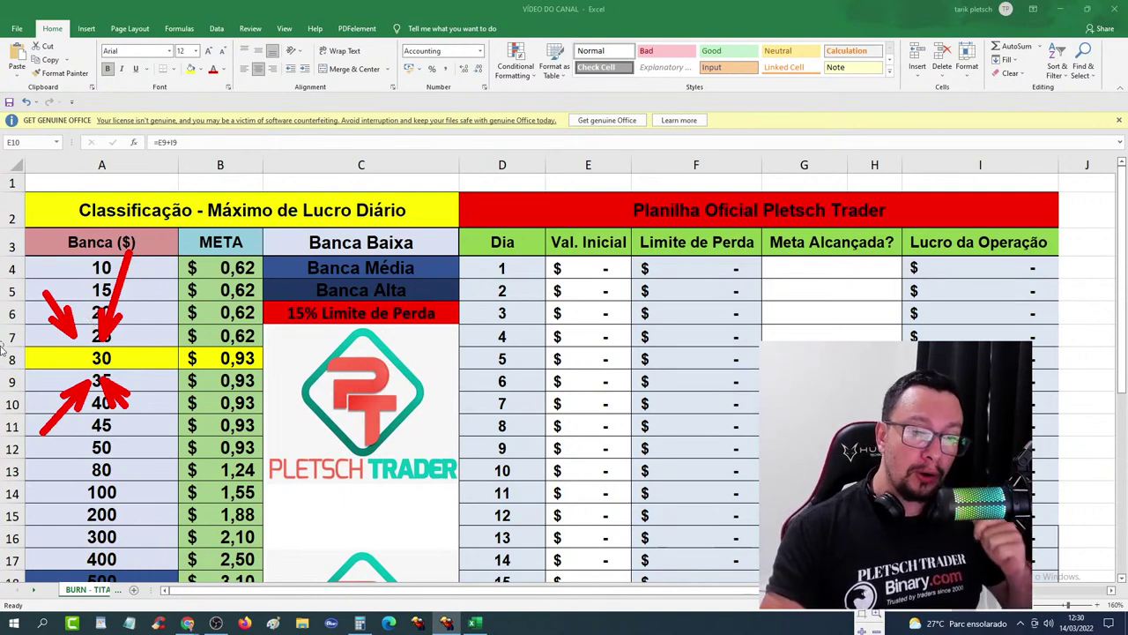
{"action": "key", "text": "Escape"}
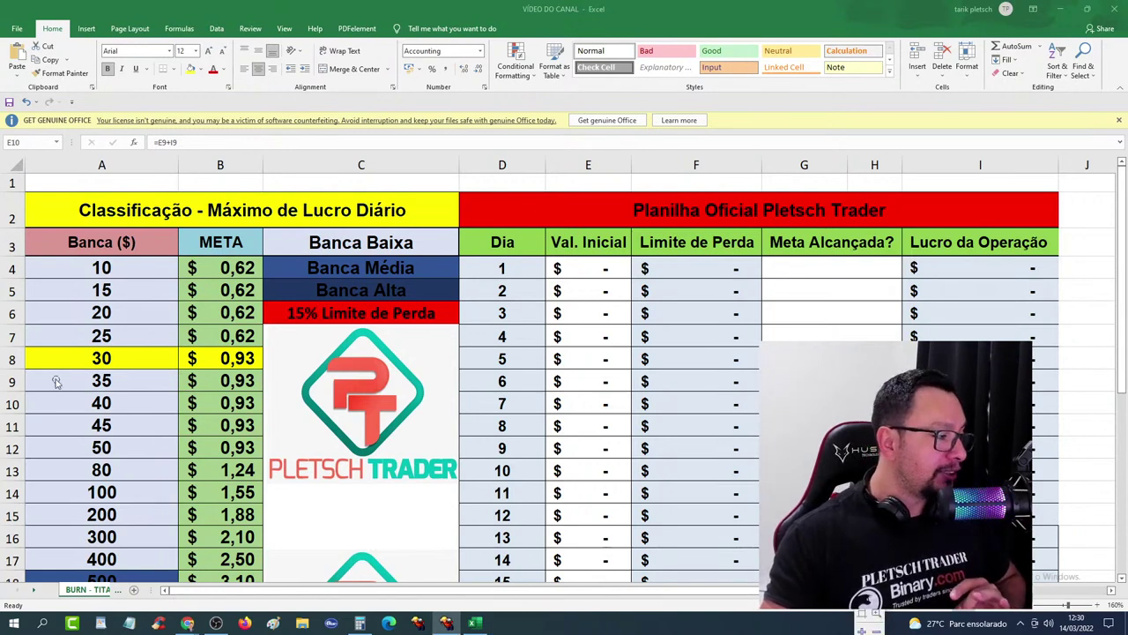
{"action": "mouse_move", "coordinate": [23, 344]}
{"action": "left_mouse_down"}
{"action": "mouse_move", "coordinate": [212, 388]}
{"action": "mouse_move", "coordinate": [271, 386]}
{"action": "left_mouse_up"}
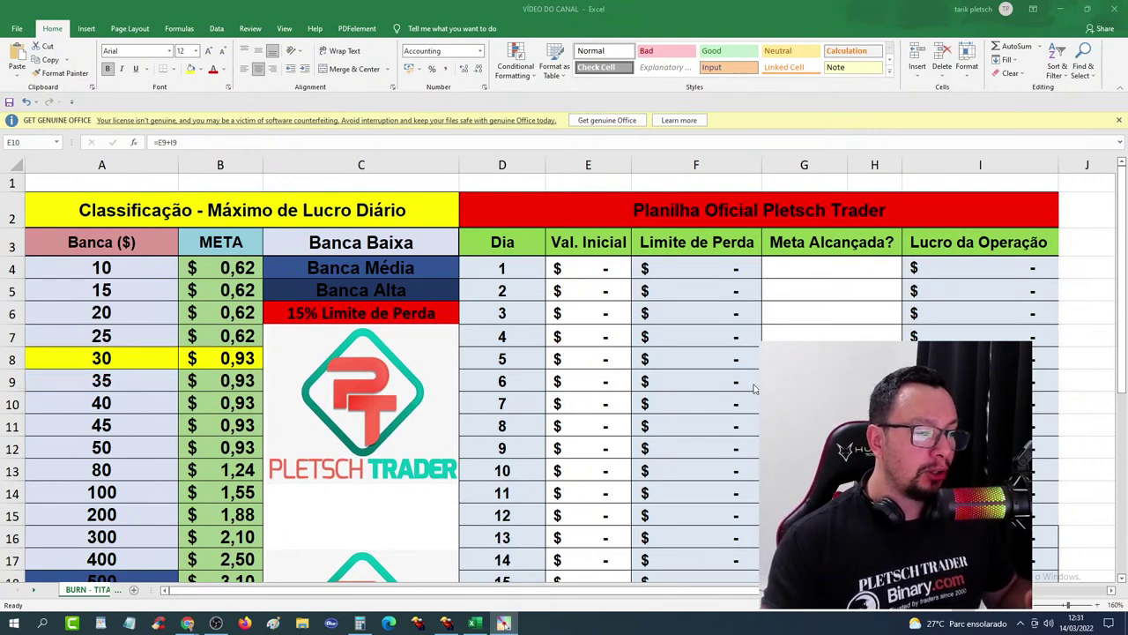
Step: Set the Val. Inicial for day 1 to 30
{"action": "left_click", "coordinate": [591, 272]}
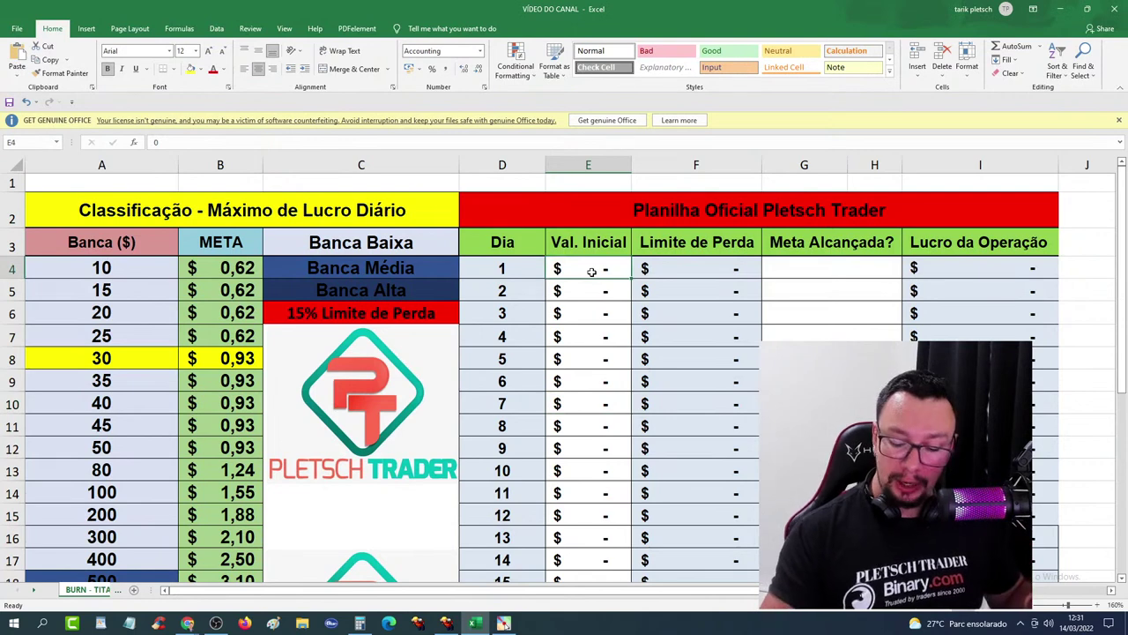
{"action": "type", "text": "30"}
{"action": "key", "text": "Return"}
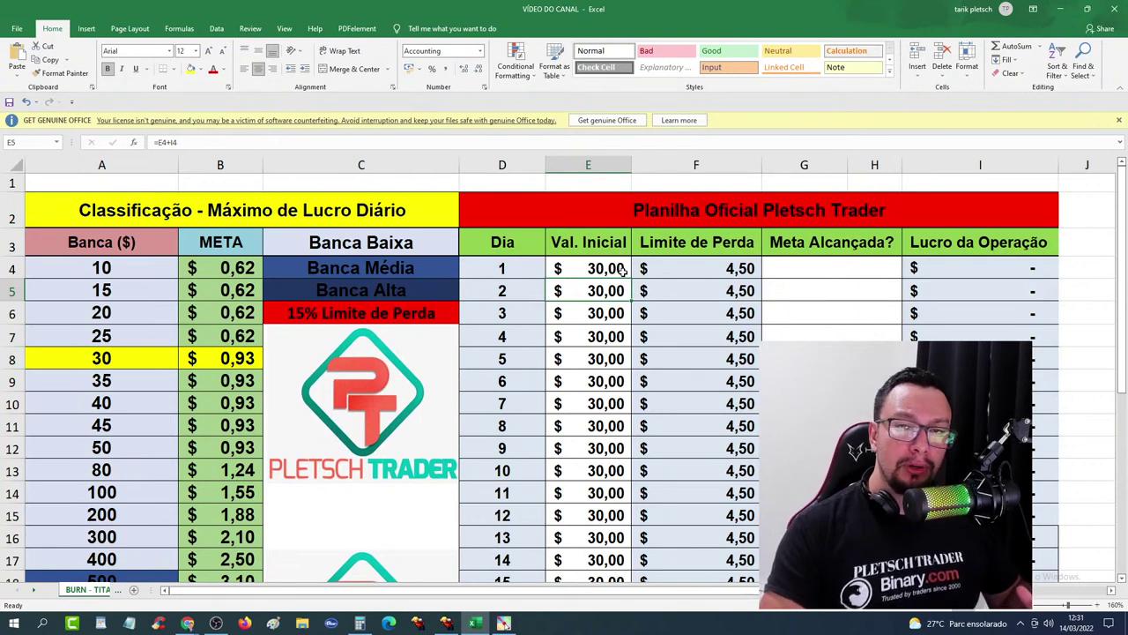
{"action": "left_click", "coordinate": [611, 308]}
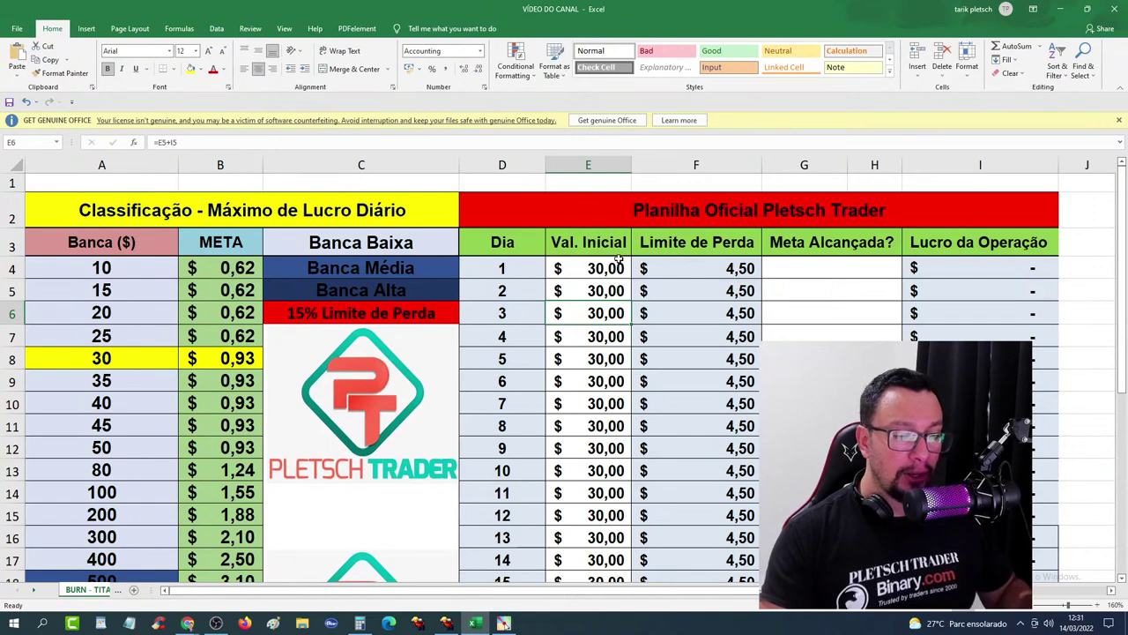
{"action": "left_click", "coordinate": [601, 269]}
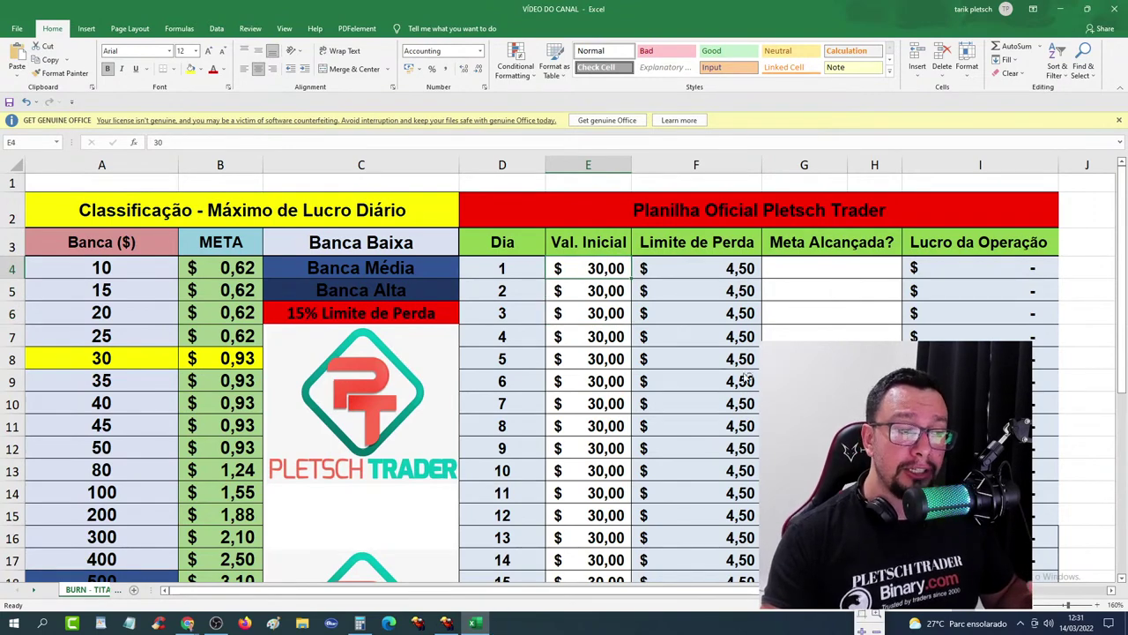
Step: Frame the day 1 Limite de Perda in red, point blue arrows at it, and clear the markings
{"action": "left_click_drag", "start_coordinate": [638, 231], "coordinate": [764, 287]}
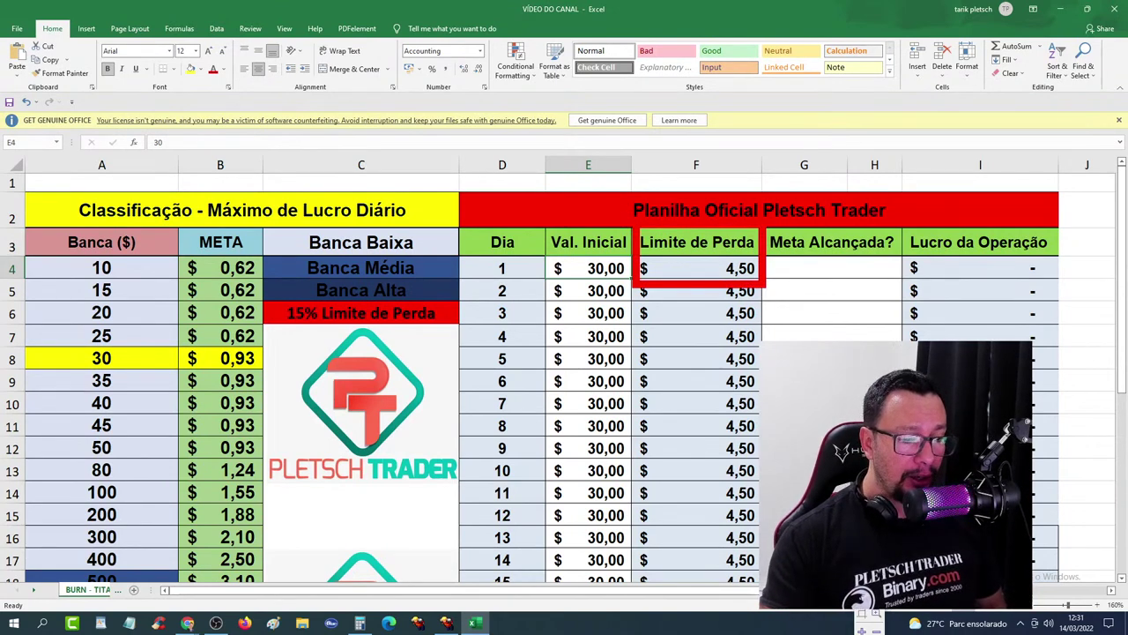
{"action": "left_click_drag", "start_coordinate": [852, 274], "coordinate": [778, 267]}
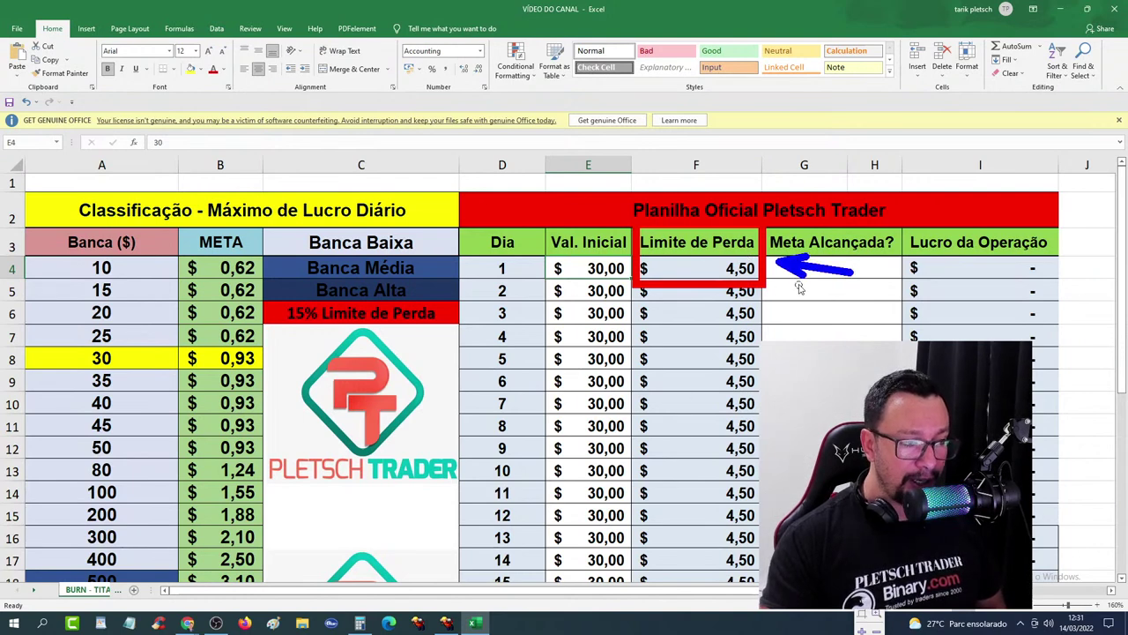
{"action": "left_click_drag", "start_coordinate": [732, 342], "coordinate": [732, 294]}
{"action": "left_click_drag", "start_coordinate": [675, 327], "coordinate": [711, 300]}
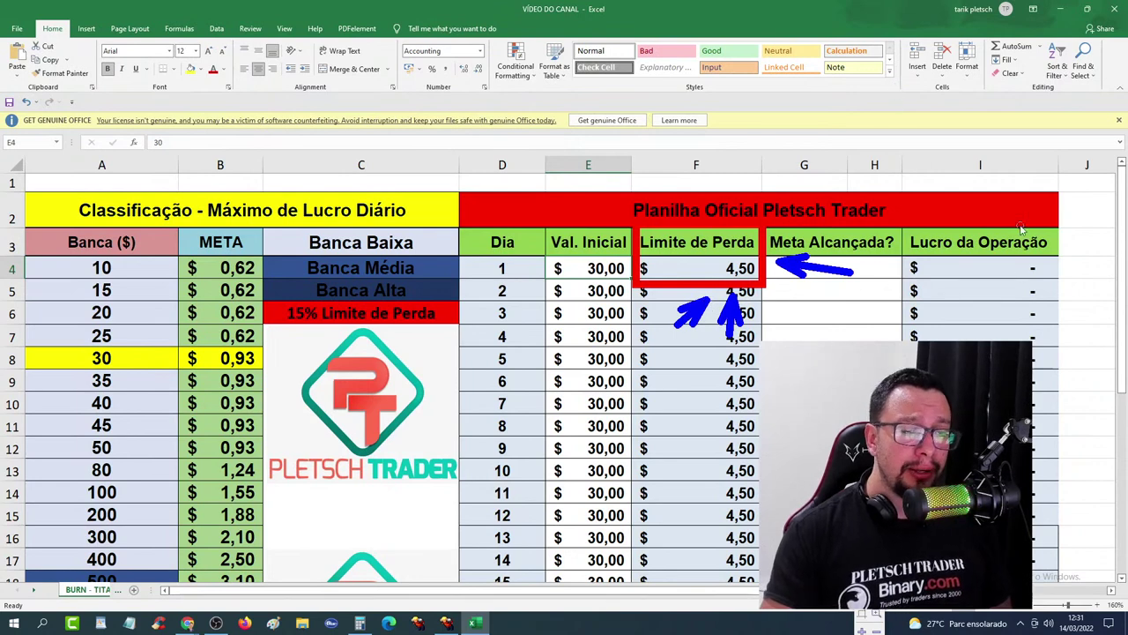
{"action": "key", "text": "Escape"}
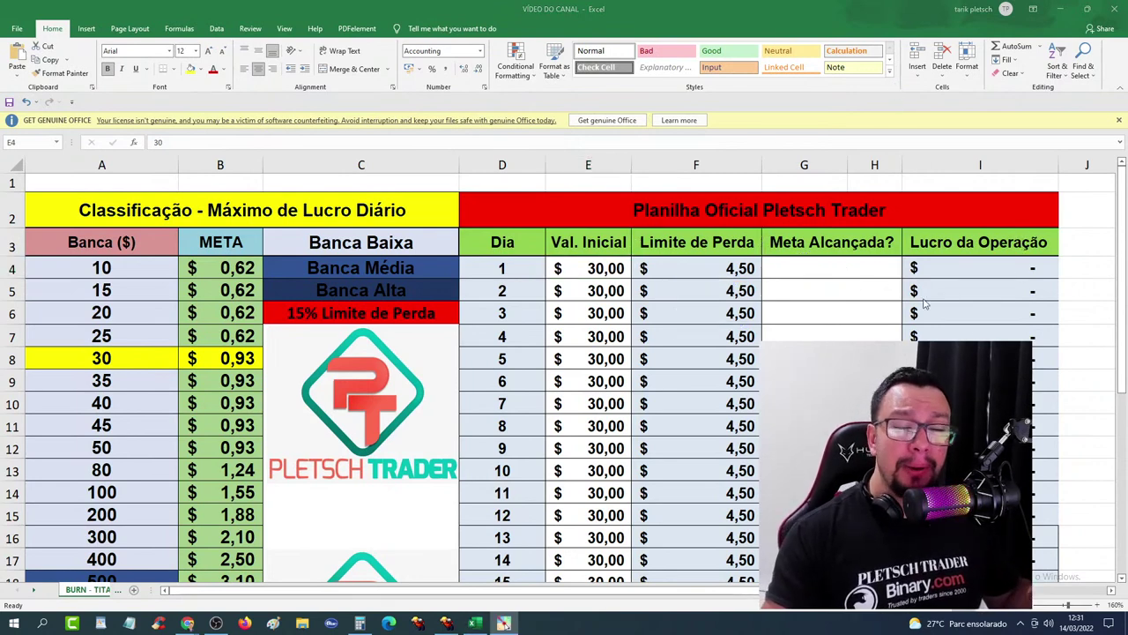
Step: Return to the bot page in the browser and show its startup variable blocks enlarged
{"action": "left_click", "coordinate": [221, 359]}
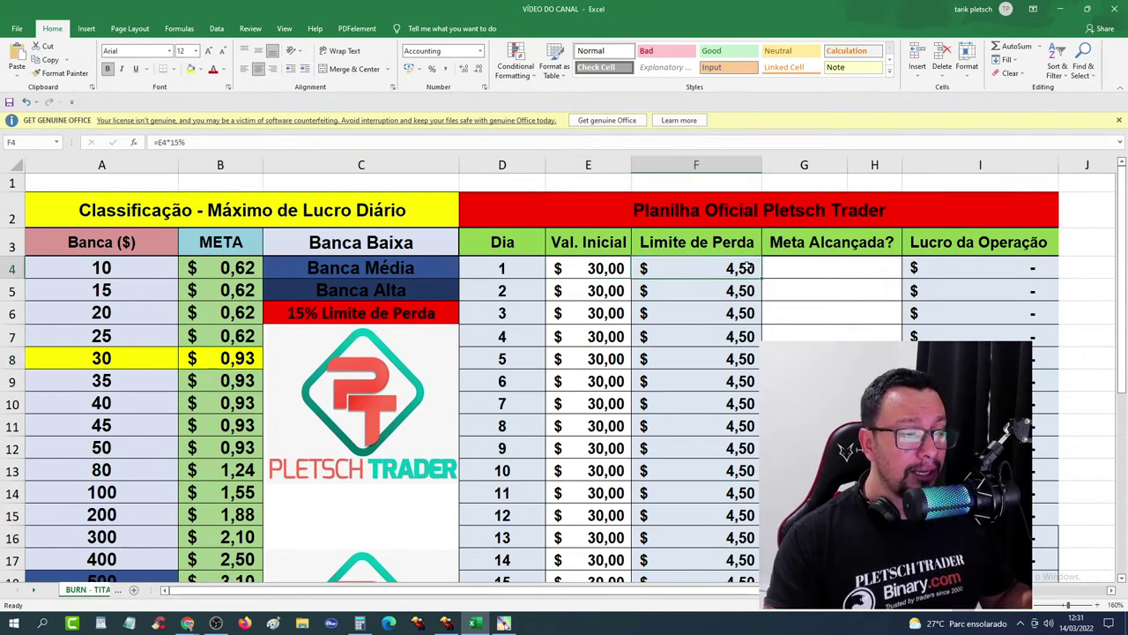
{"action": "left_click", "coordinate": [1062, 9]}
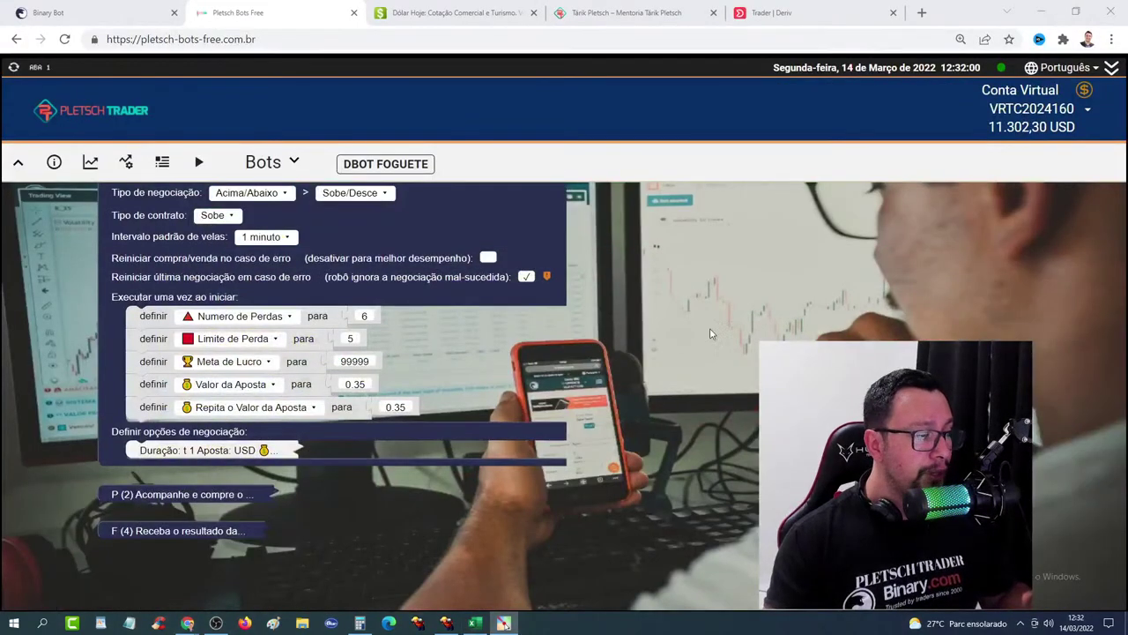
{"action": "scroll", "coordinate": [716, 340], "scroll_direction": "down", "scroll_amount": 1}
{"action": "scroll", "coordinate": [729, 381], "scroll_direction": "up", "scroll_amount": 2}
{"action": "scroll", "coordinate": [730, 382], "scroll_direction": "up", "scroll_amount": 2}
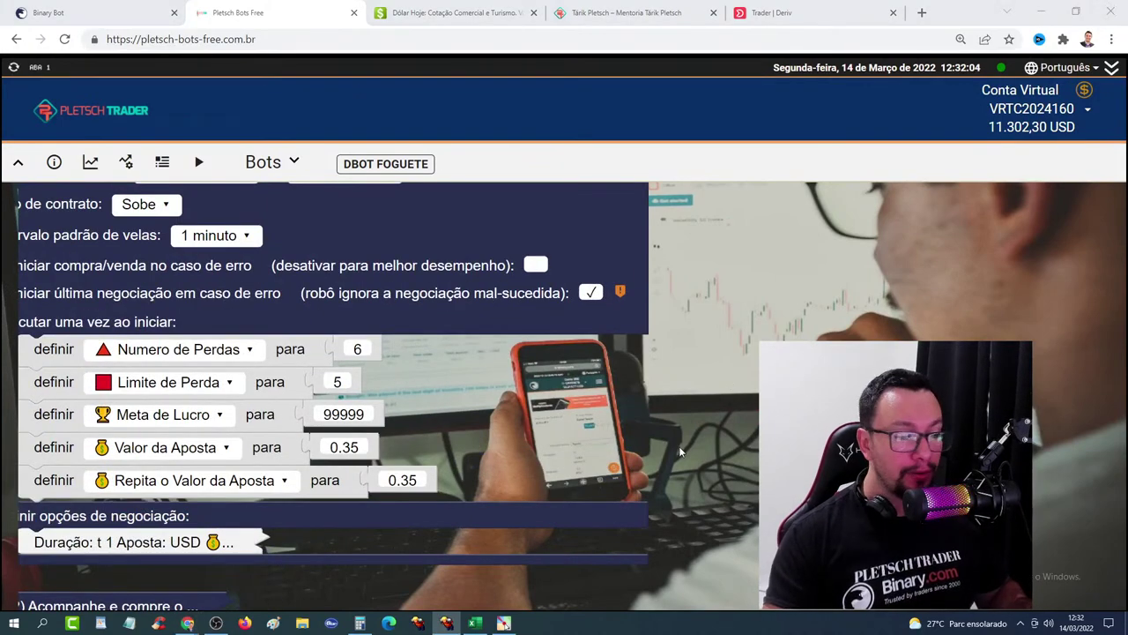
{"action": "left_click_drag", "start_coordinate": [341, 360], "coordinate": [429, 373]}
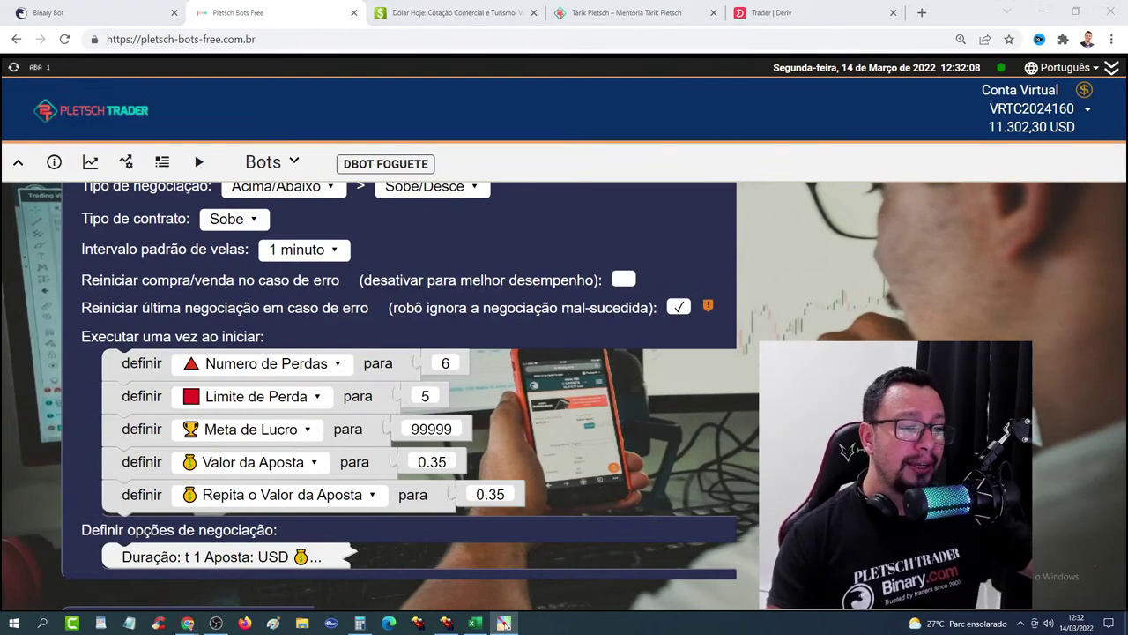
{"action": "key", "text": "Escape"}
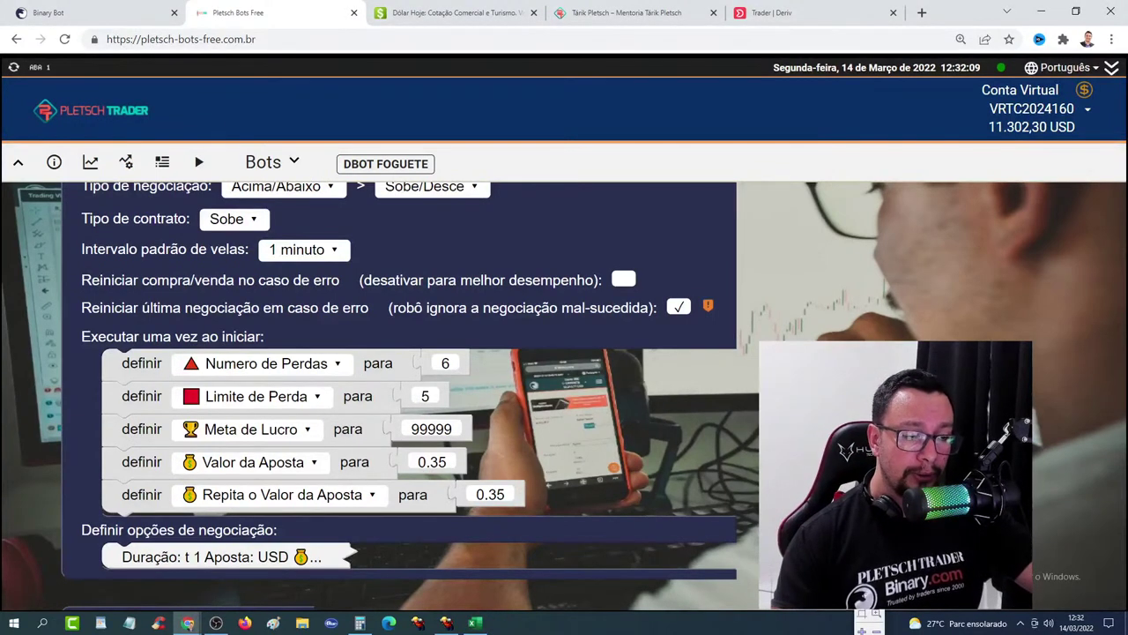
Step: Outline the Numero de Perdas block in blue, clear the outline, and mark the loss settings again
{"action": "mouse_move", "coordinate": [94, 333]}
{"action": "left_mouse_down"}
{"action": "mouse_move", "coordinate": [284, 379]}
{"action": "mouse_move", "coordinate": [538, 388]}
{"action": "left_mouse_up"}
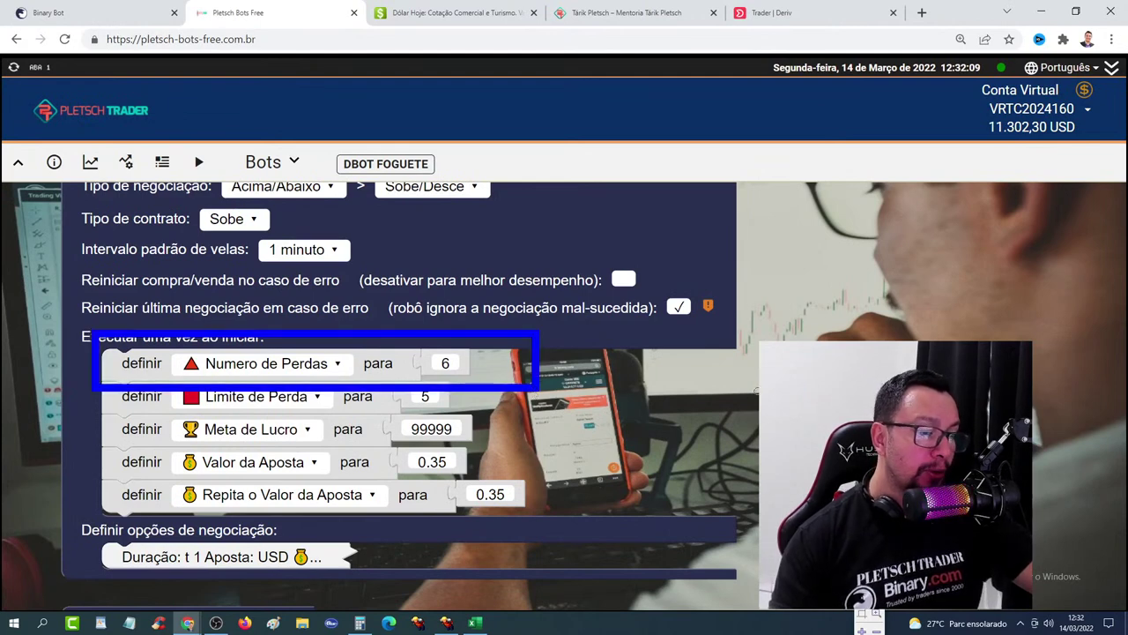
{"action": "key", "text": "Escape"}
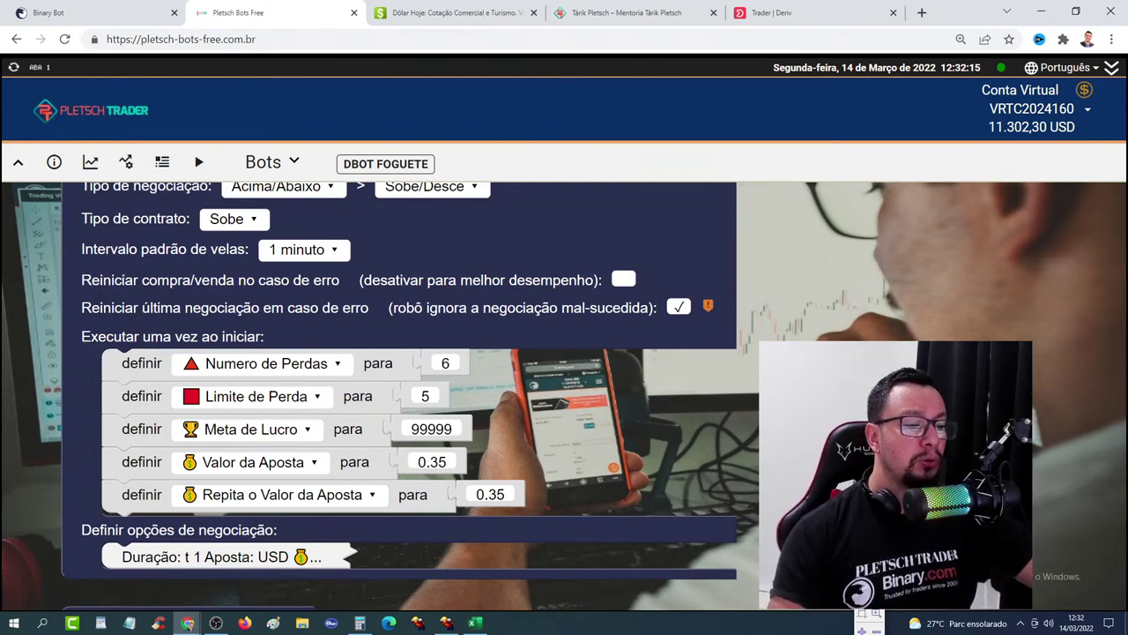
{"action": "left_click_drag", "start_coordinate": [211, 301], "coordinate": [252, 371]}
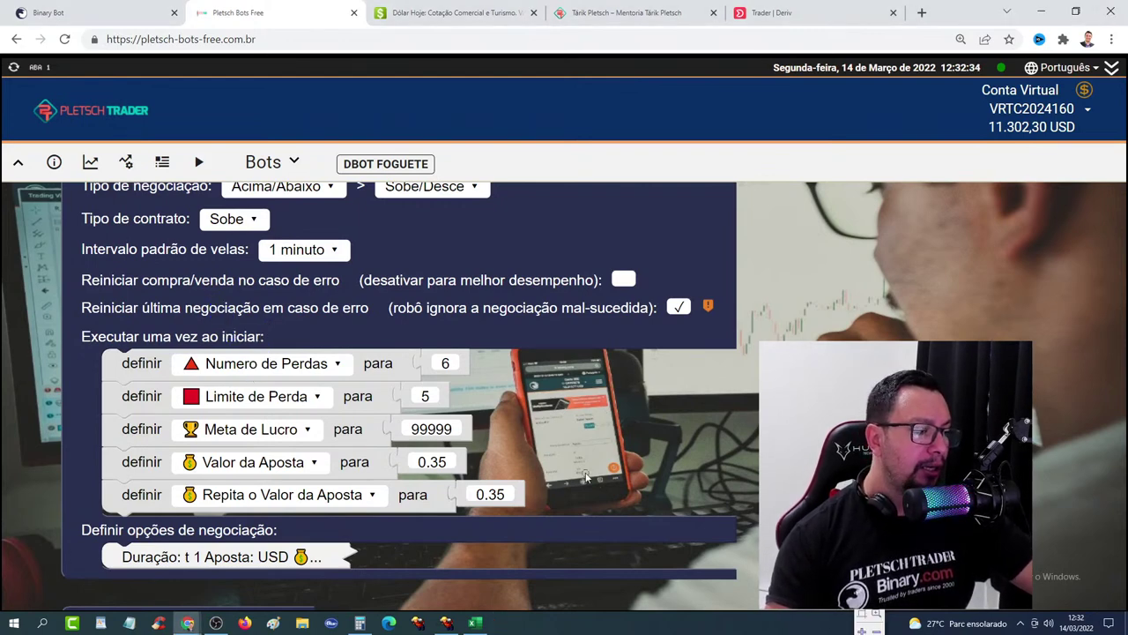
{"action": "left_click_drag", "start_coordinate": [395, 377], "coordinate": [460, 413]}
{"action": "left_click_drag", "start_coordinate": [398, 342], "coordinate": [499, 381]}
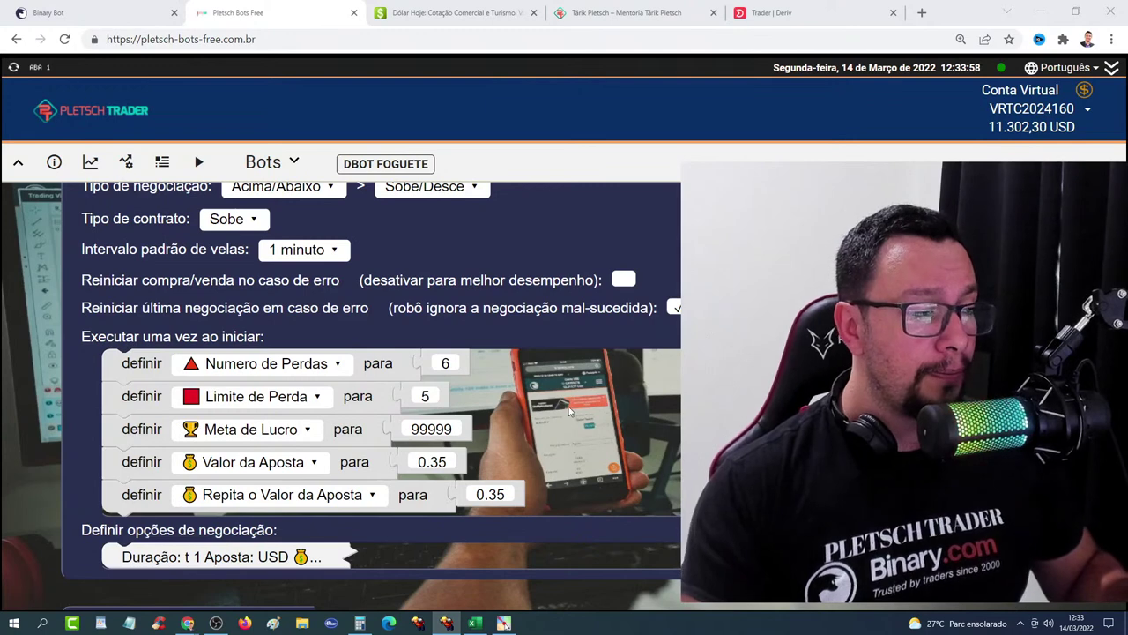
Step: Set the bot's Numero de Perdas to 5
{"action": "left_click", "coordinate": [444, 363]}
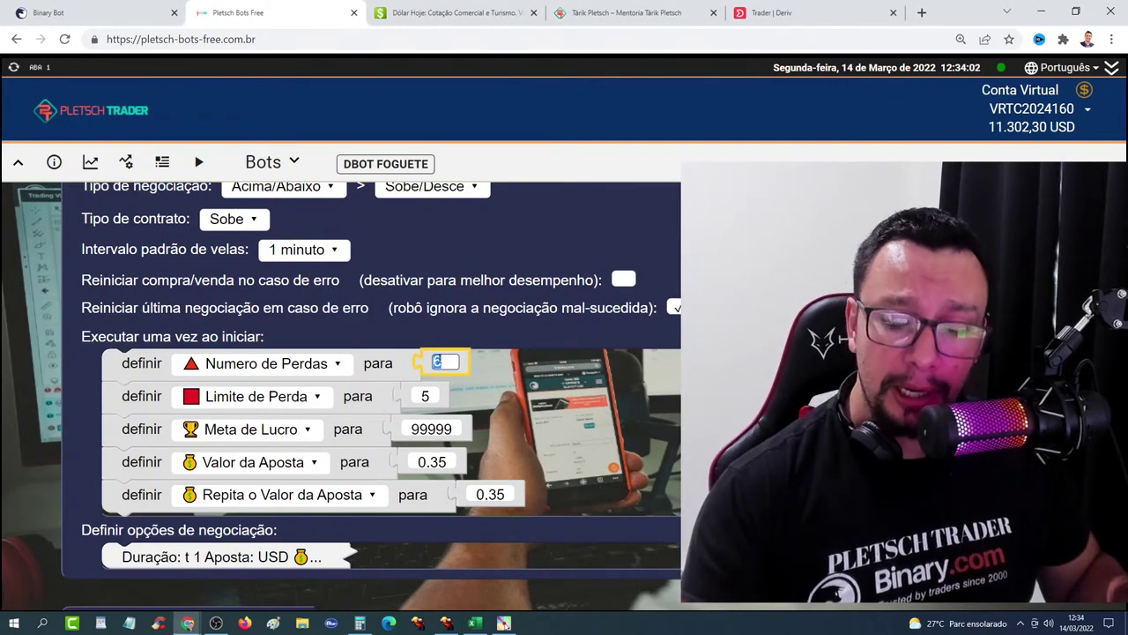
{"action": "type", "text": "5"}
{"action": "key", "text": "Return"}
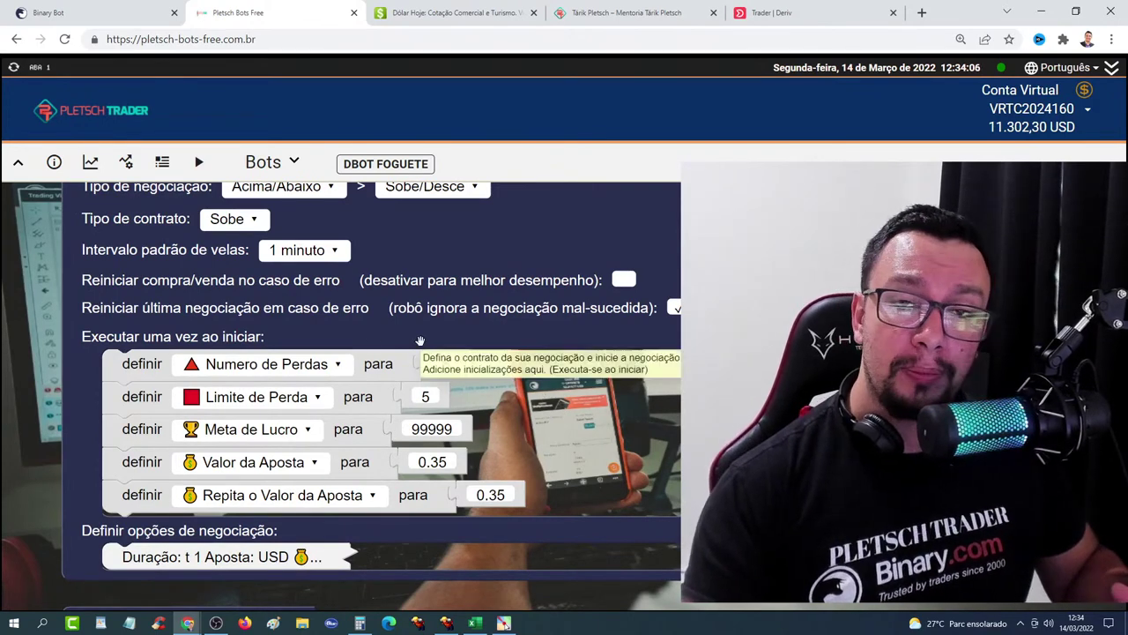
Step: Set the bot's Numero de Perdas back to 6
{"action": "left_click", "coordinate": [446, 363]}
{"action": "type", "text": "6"}
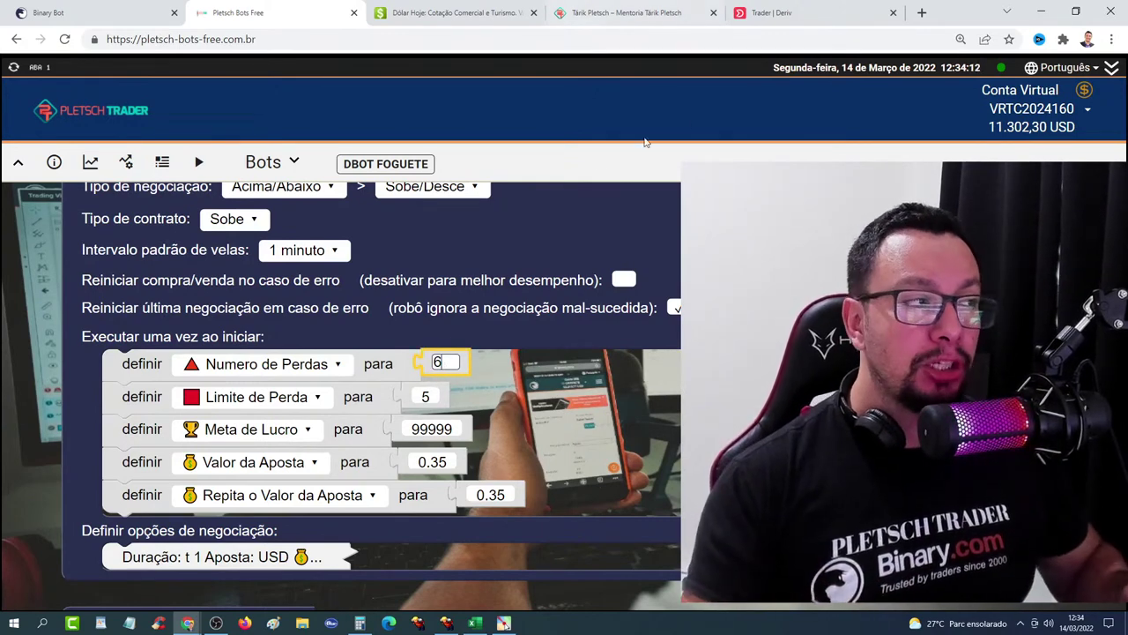
Step: Check the real account balance on the Binary Bot and Deriv Trader pages, and return to the Pletsch Bots page
{"action": "left_click", "coordinate": [53, 12]}
{"action": "mouse_move", "coordinate": [1031, 90]}
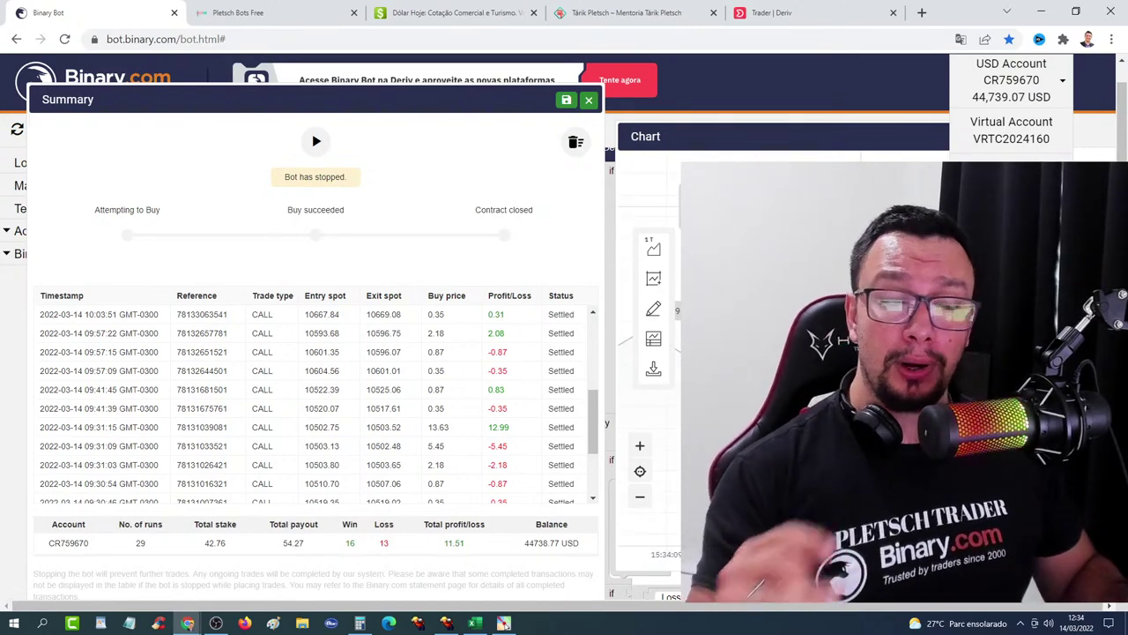
{"action": "left_click", "coordinate": [771, 12]}
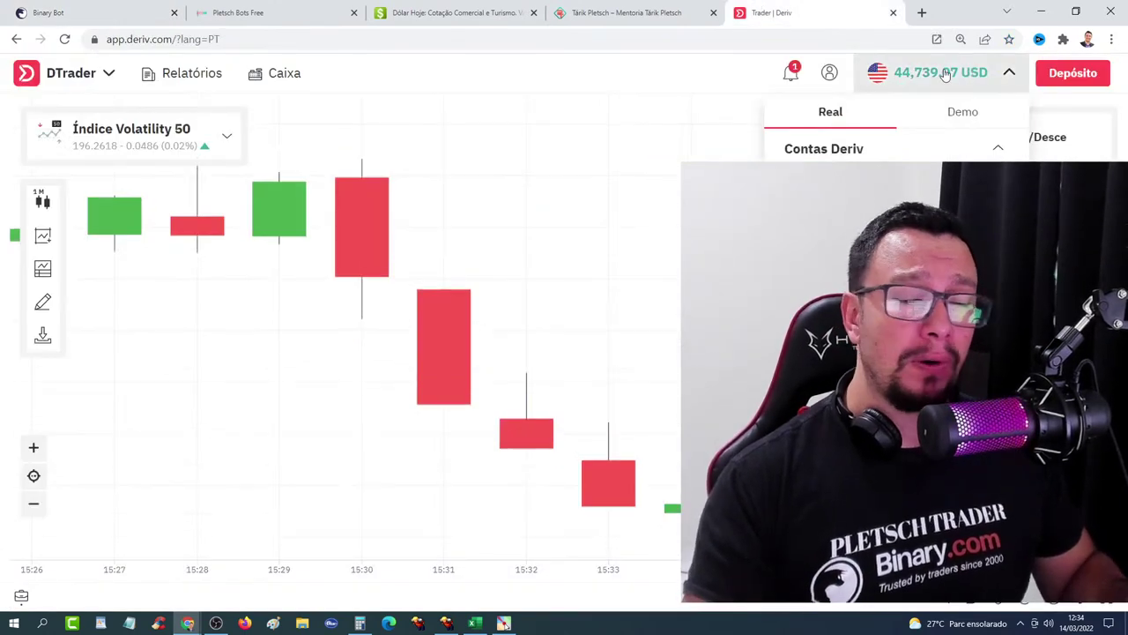
{"action": "left_click", "coordinate": [946, 75]}
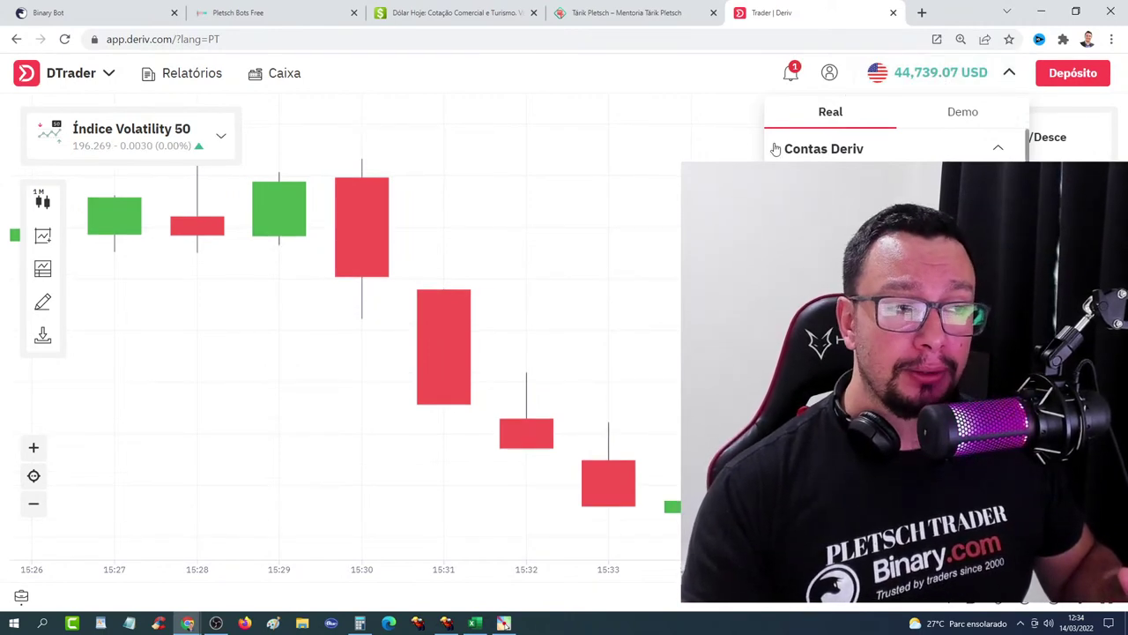
{"action": "left_click", "coordinate": [124, 9]}
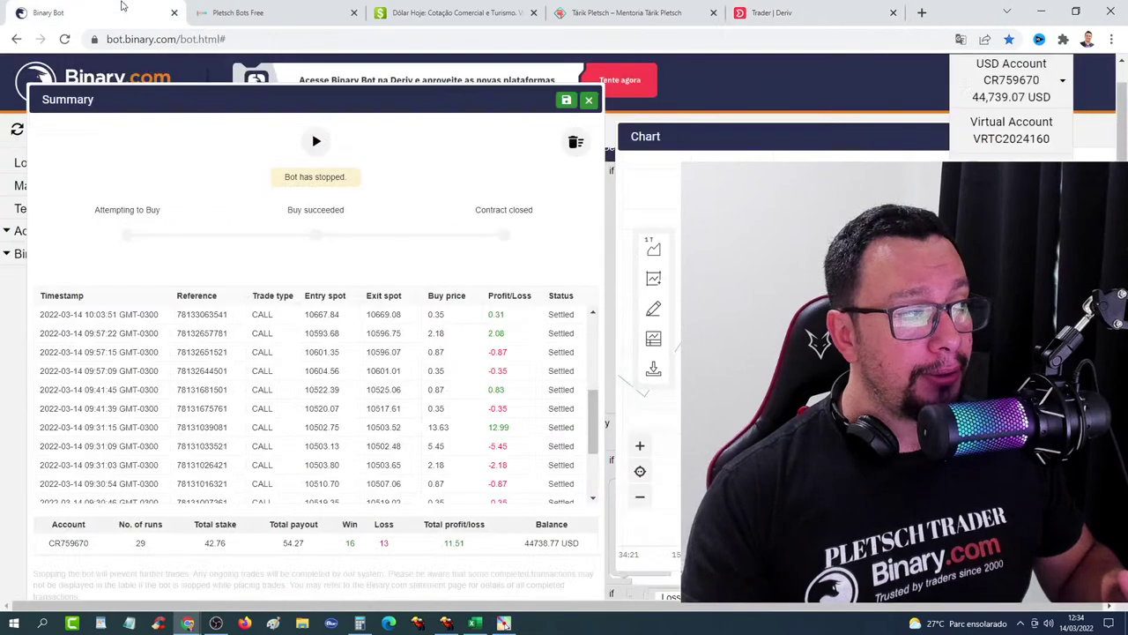
{"action": "left_click", "coordinate": [238, 10]}
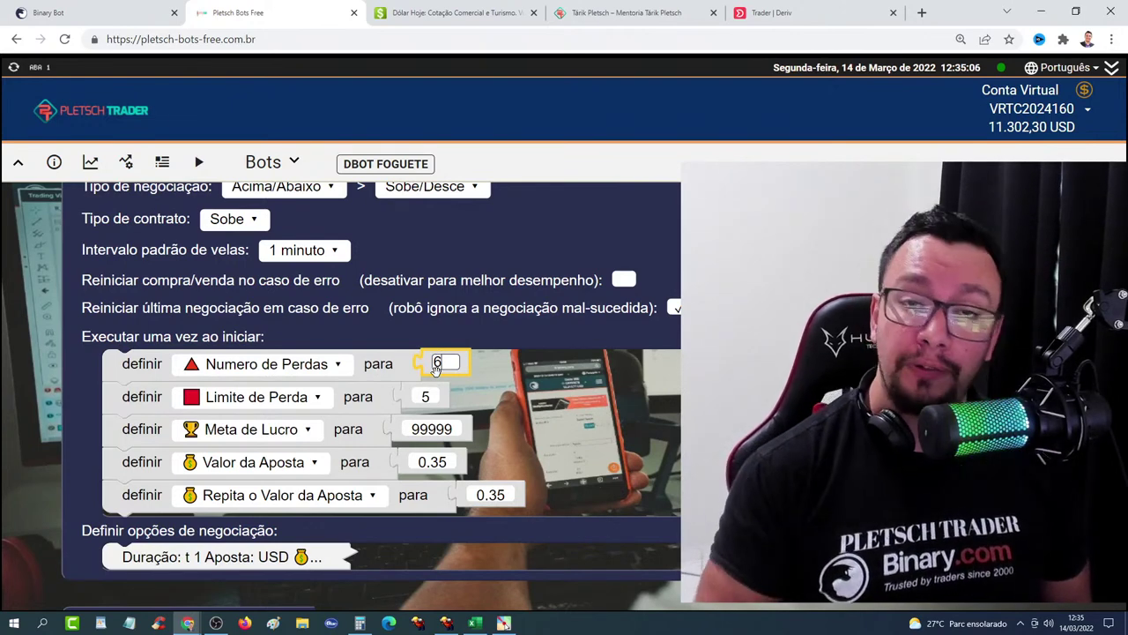
Step: Outline the Limite de Perda block in blue and clear the outline
{"action": "key", "text": "alt+Tab"}
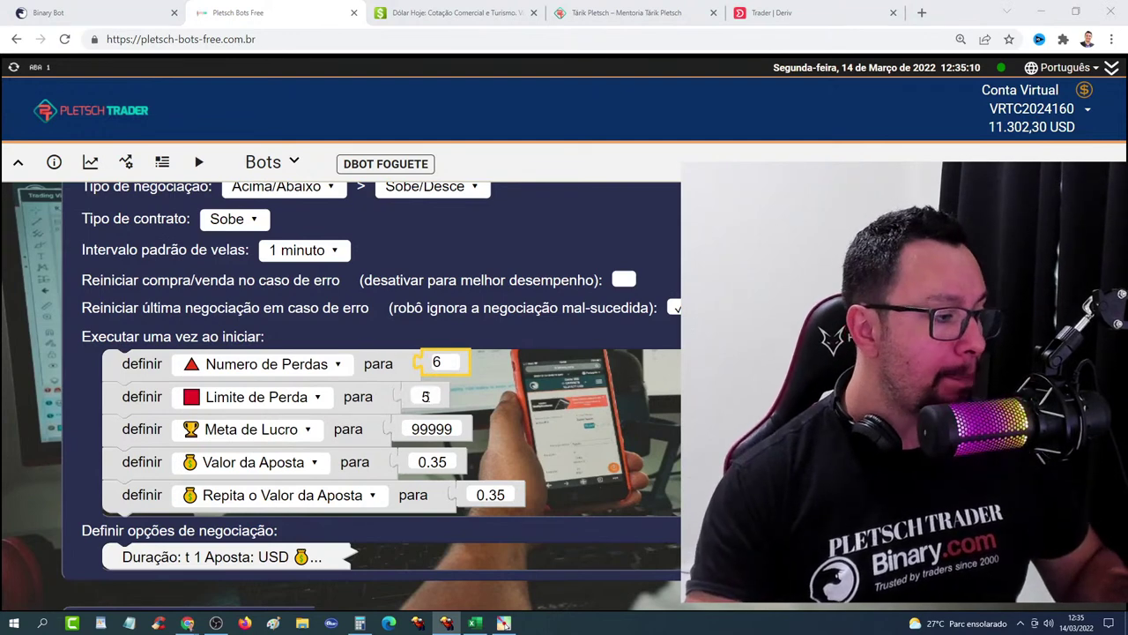
{"action": "left_click", "coordinate": [447, 363]}
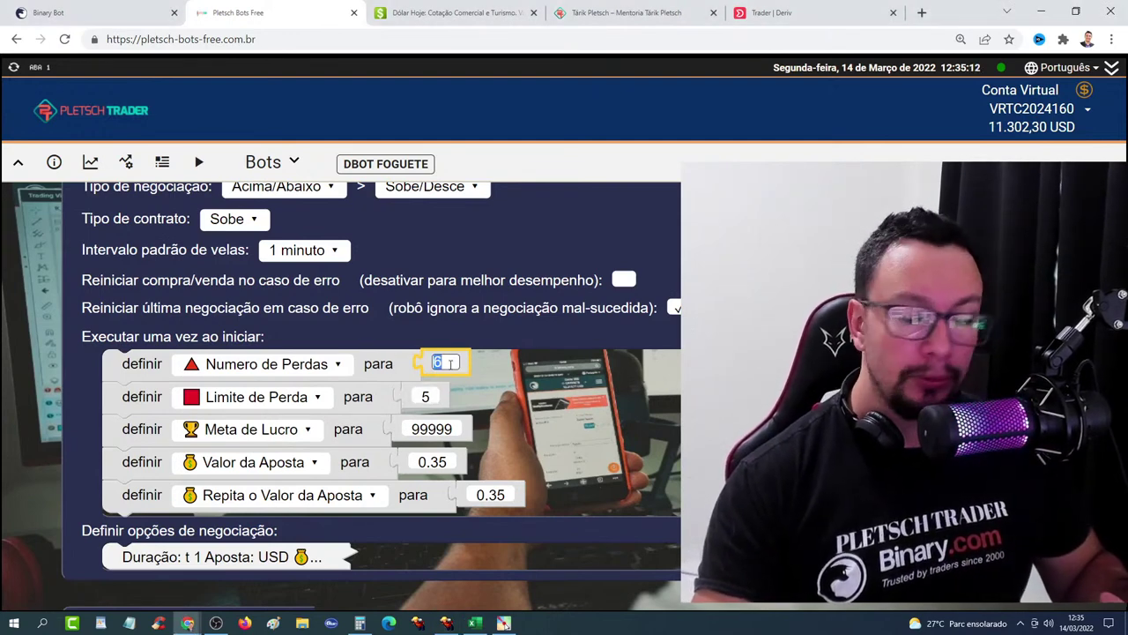
{"action": "left_click", "coordinate": [533, 394]}
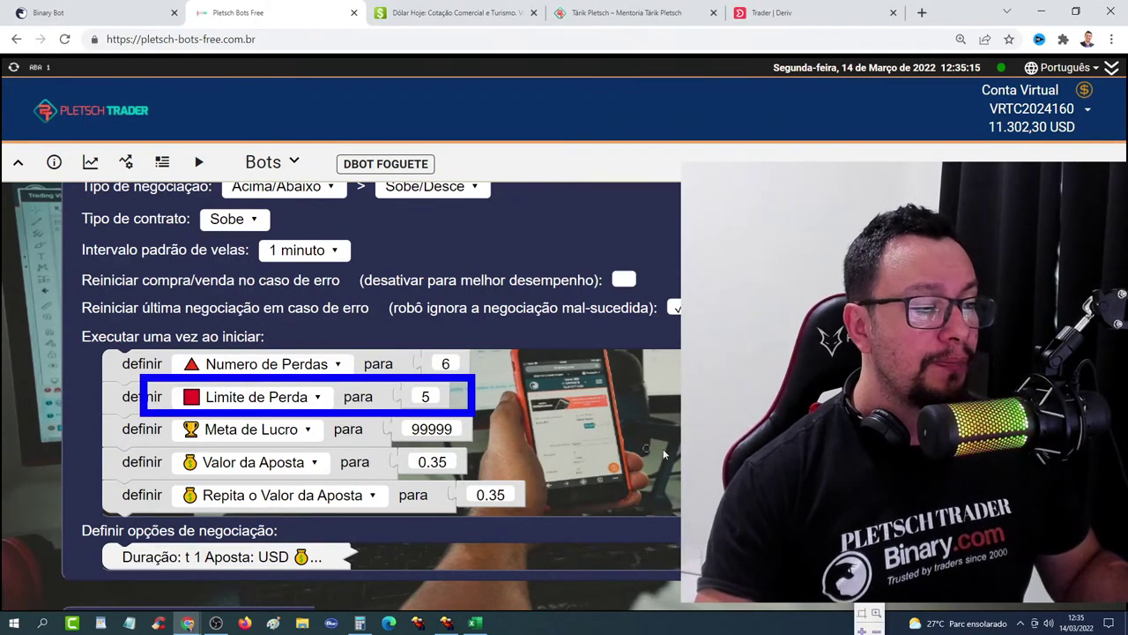
{"action": "key", "text": "Escape"}
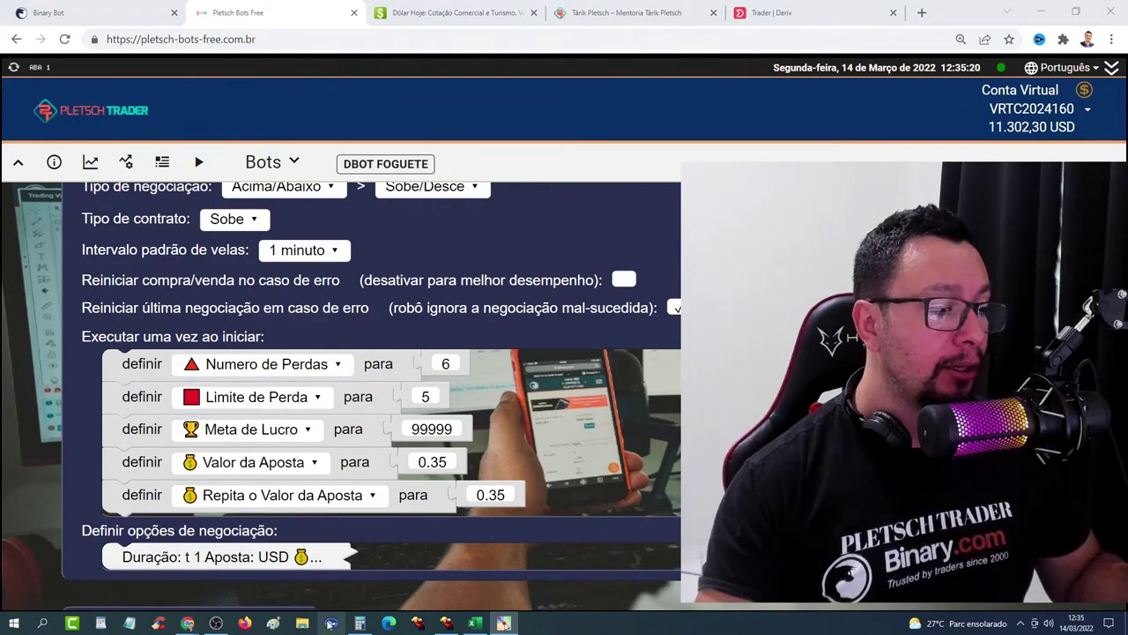
Step: Outline the Val. Inicial and loss limit cells for day 1 in the Excel bankroll spreadsheet, clear the outline and return to the bot page
{"action": "left_click", "coordinate": [475, 623]}
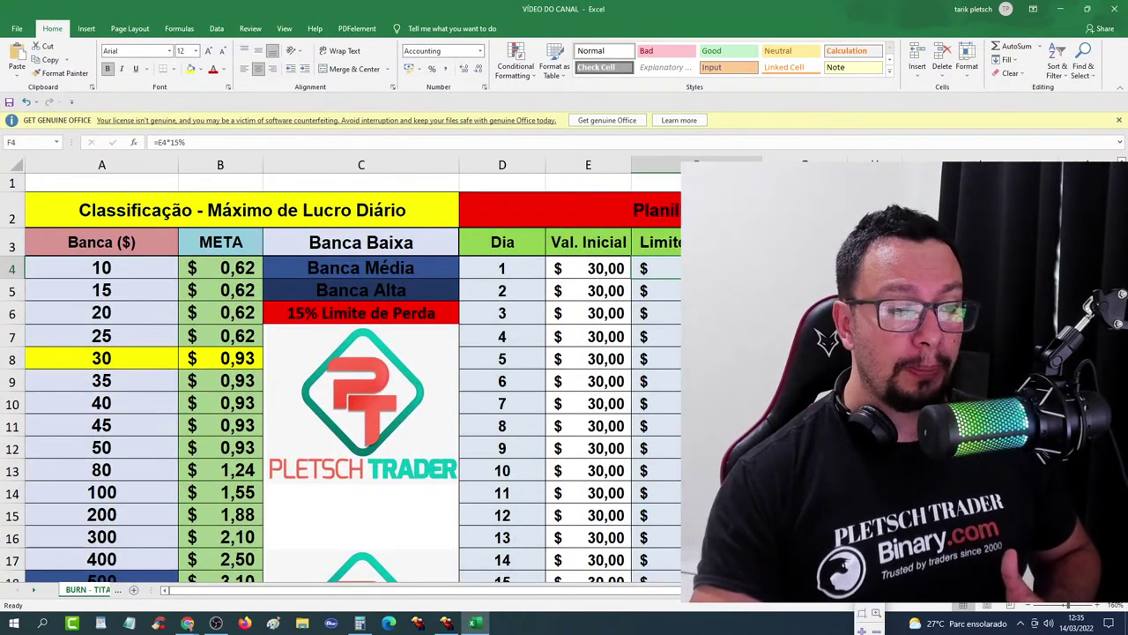
{"action": "left_click_drag", "start_coordinate": [537, 219], "coordinate": [696, 284]}
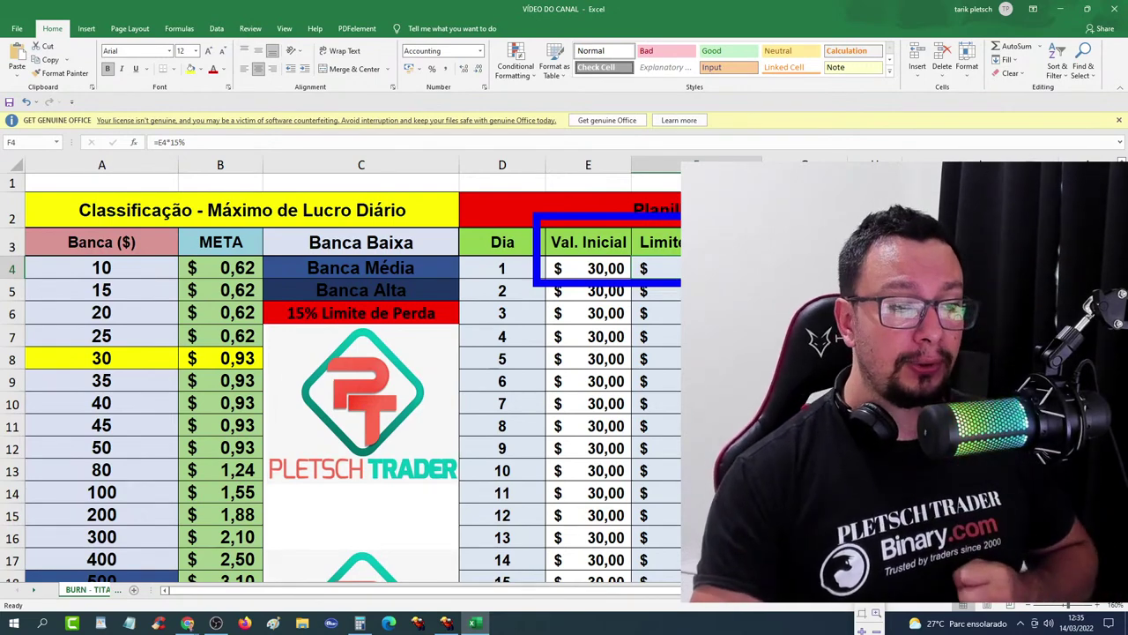
{"action": "key", "text": "Escape"}
{"action": "key", "text": "alt+Tab"}
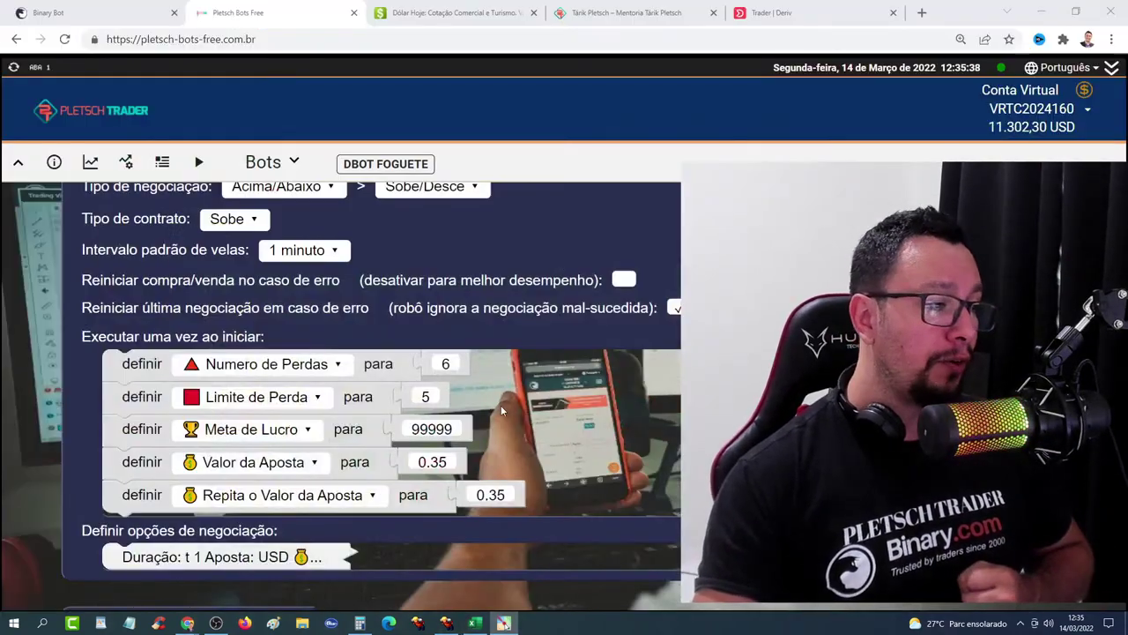
Step: Set the bot's Limite de Perda to 4.5
{"action": "left_click", "coordinate": [426, 397]}
{"action": "type", "text": "4.5"}
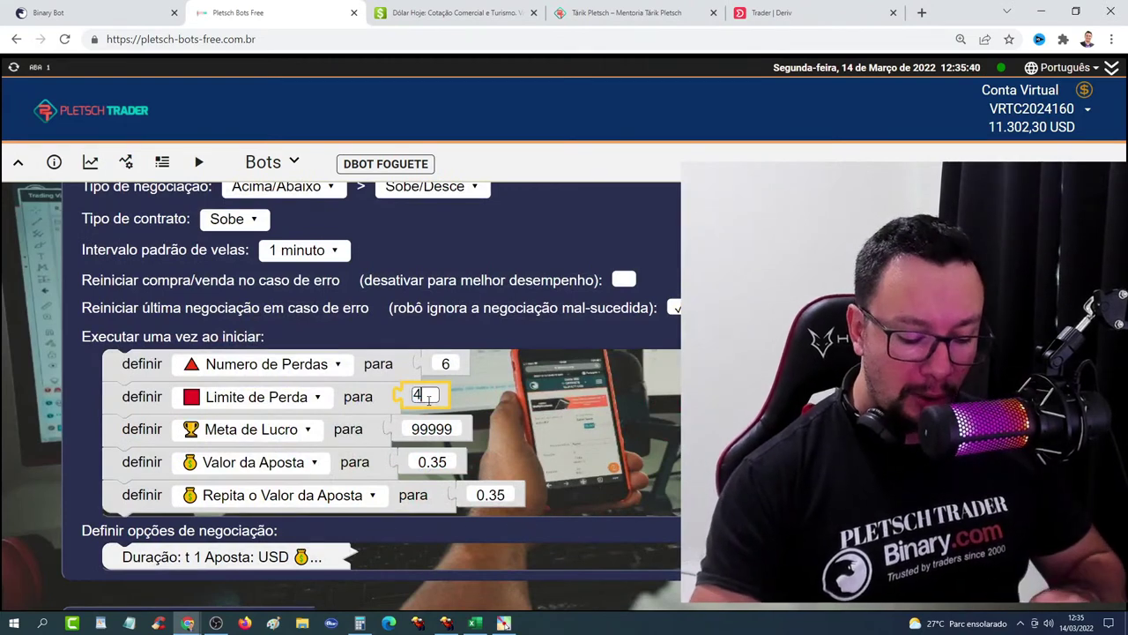
{"action": "left_click", "coordinate": [459, 404]}
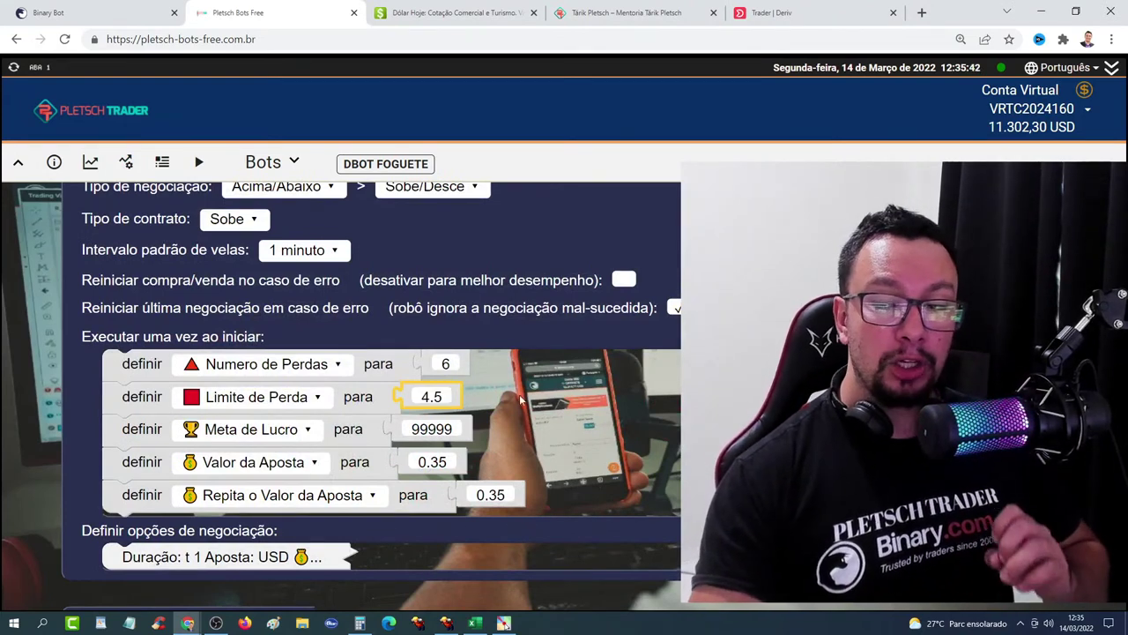
Step: Remove the decimal point from the Limite de Perda value so it reads 45
{"action": "left_click", "coordinate": [427, 395]}
{"action": "left_click", "coordinate": [425, 395]}
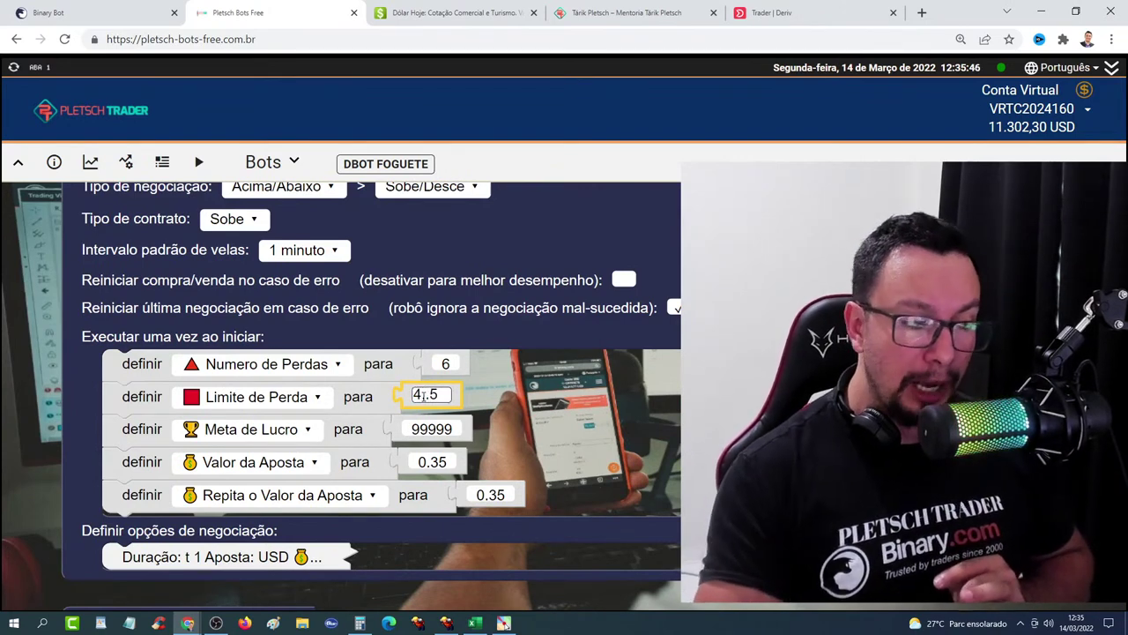
{"action": "key", "text": "BackSpace"}
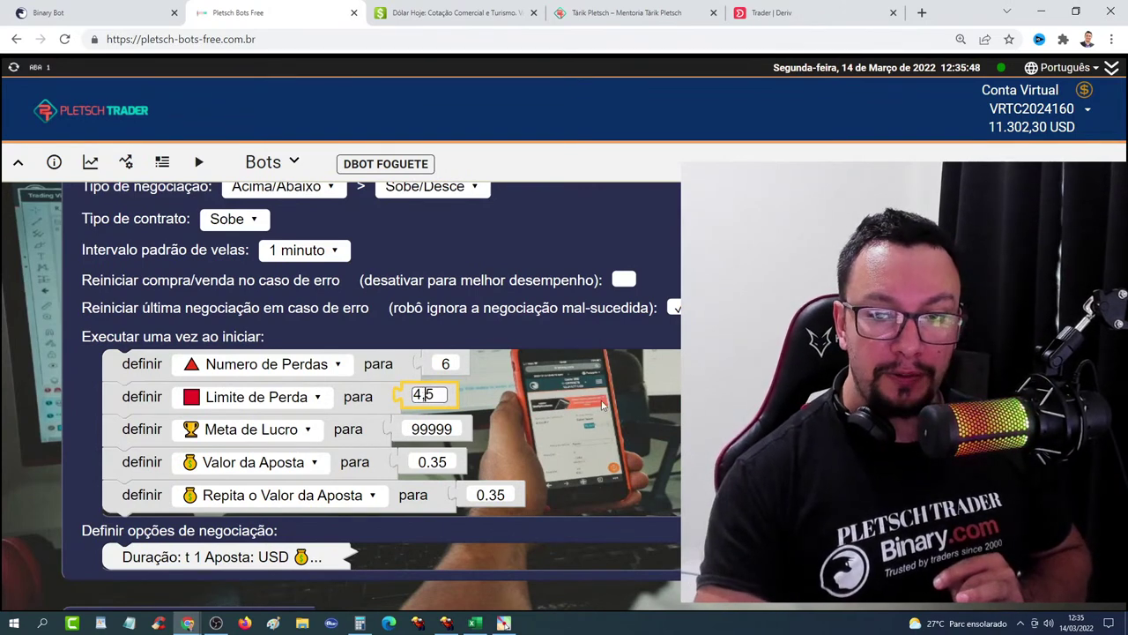
{"action": "key", "text": "Return"}
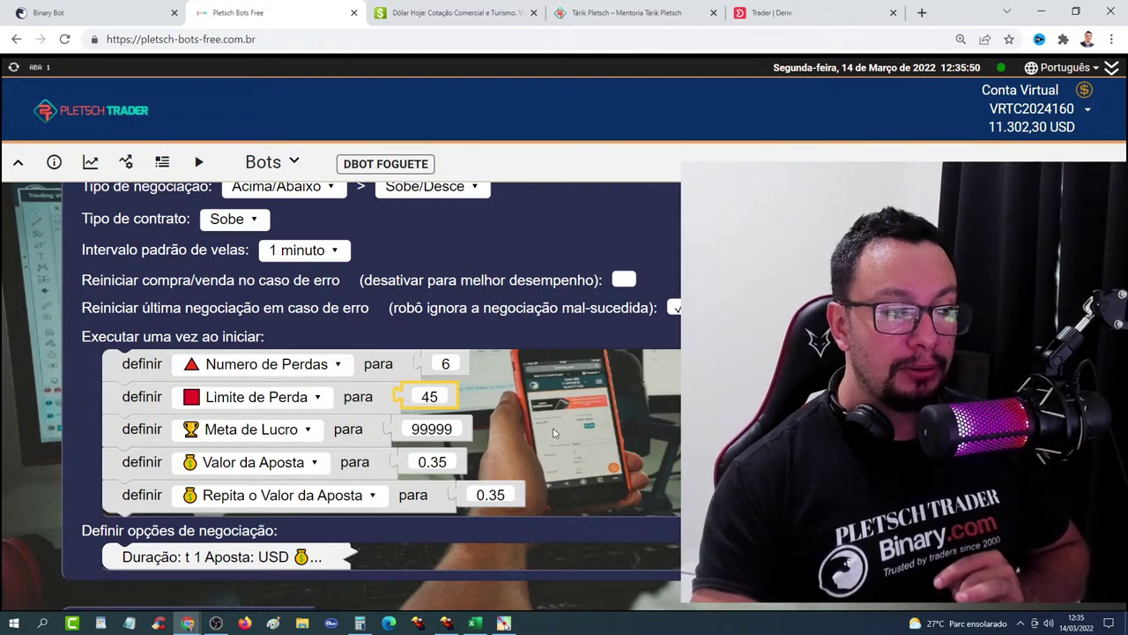
Step: Replace the Limite de Perda value with 4.50
{"action": "left_click", "coordinate": [445, 395]}
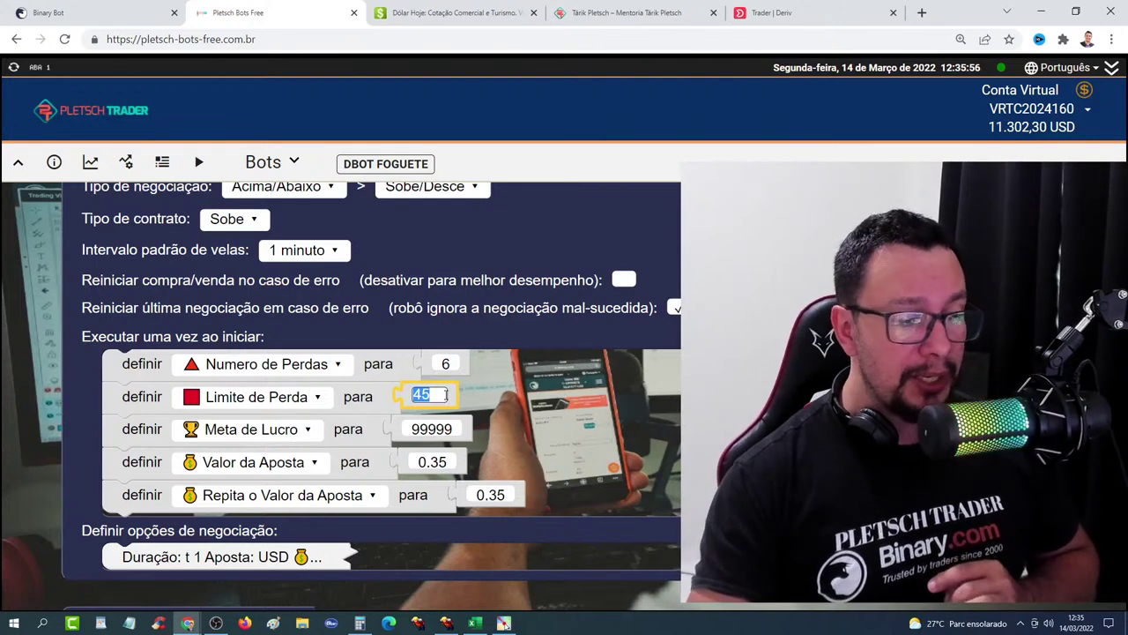
{"action": "type", "text": "4.50"}
{"action": "left_click", "coordinate": [498, 403]}
Step: Switch to the Excel bankroll spreadsheet, calculate 0,93 × 30 in the Windows calculator, and close the calculator
{"action": "left_click", "coordinate": [476, 623]}
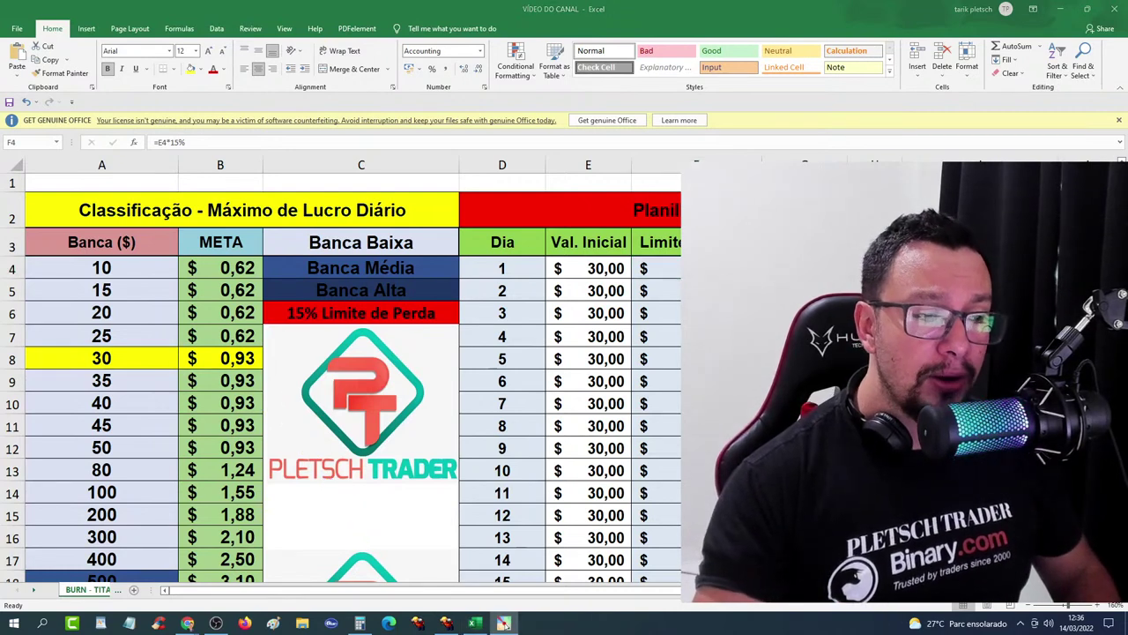
{"action": "left_click", "coordinate": [361, 624]}
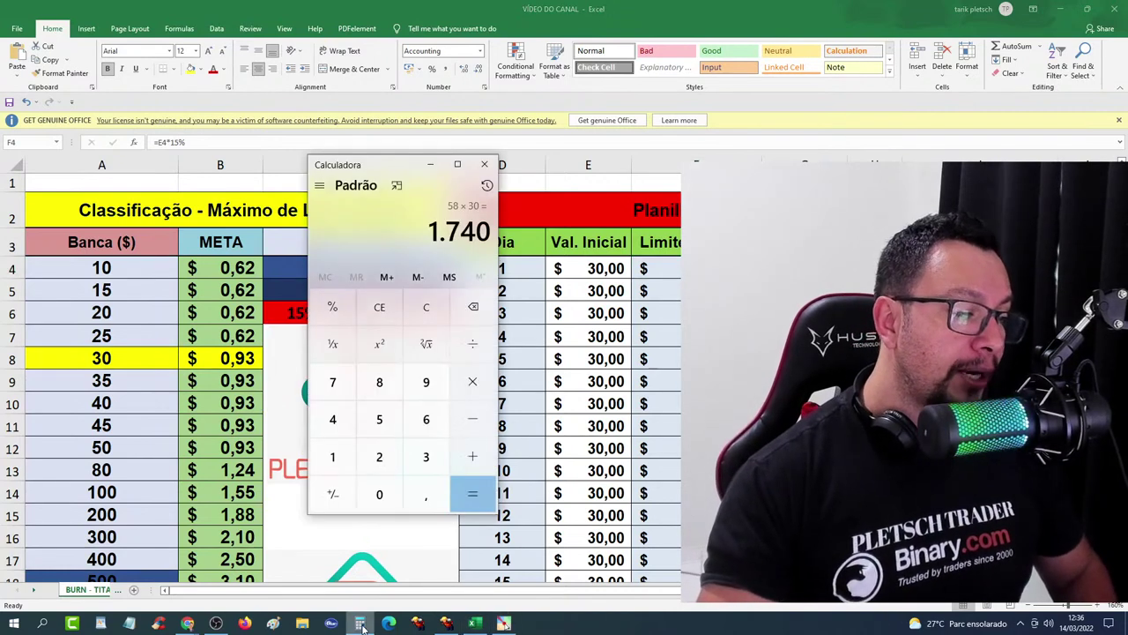
{"action": "left_click", "coordinate": [430, 304]}
{"action": "type", "text": "0,9"}
{"action": "type", "text": "3*30"}
{"action": "key", "text": "Return"}
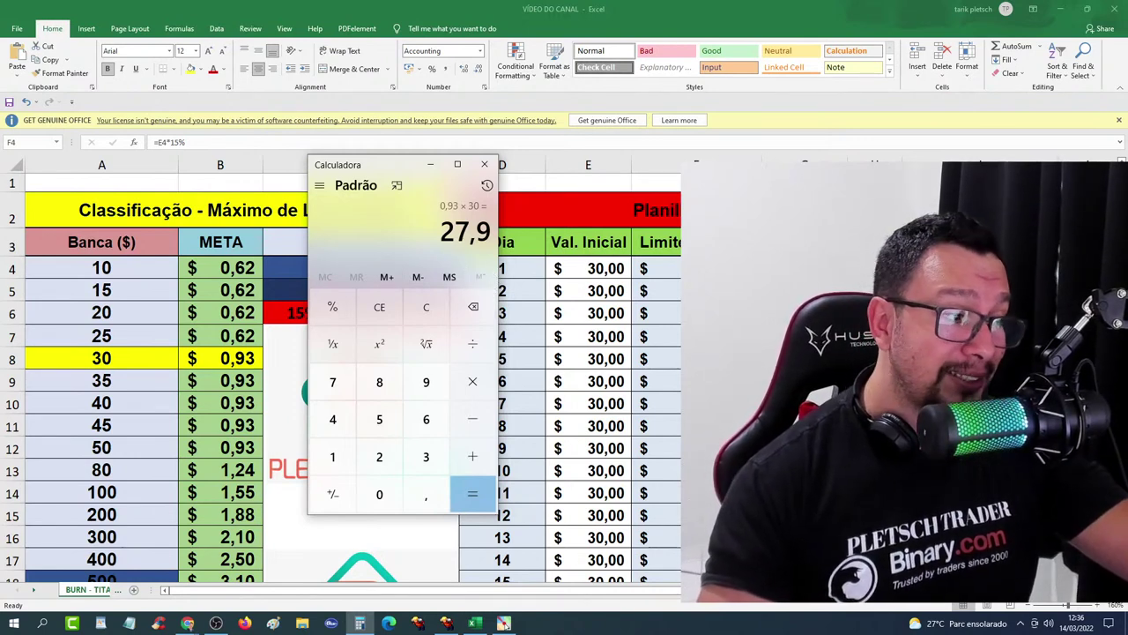
{"action": "key", "text": "alt+Tab"}
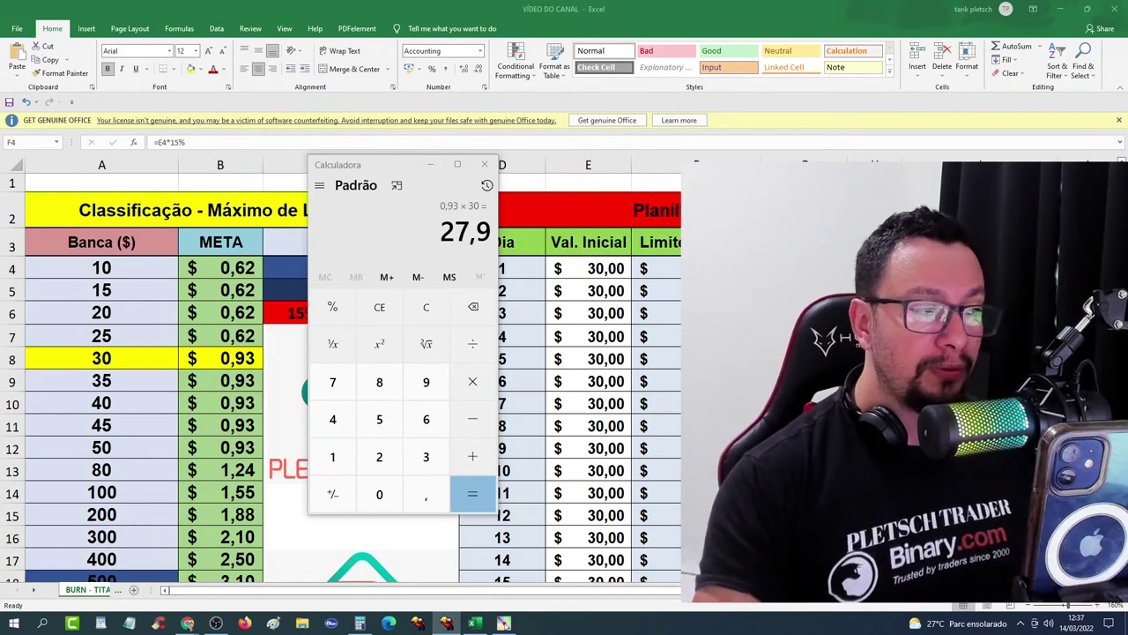
{"action": "left_click", "coordinate": [484, 164]}
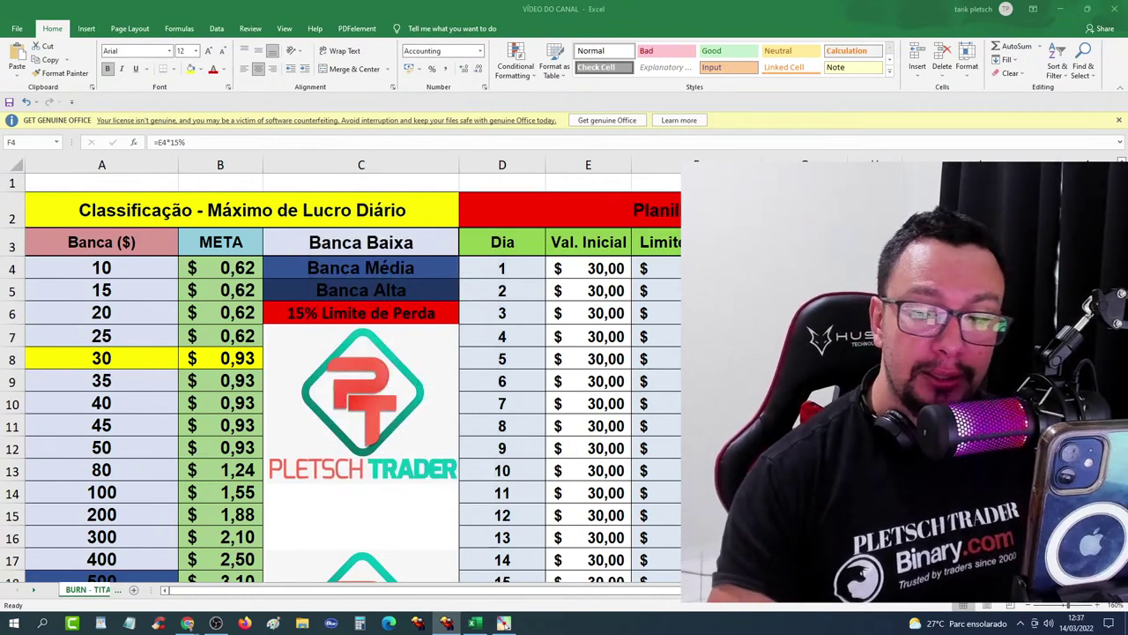
Step: Return to the Pletsch Bots page and set the bot's Meta de Lucro to 0.93
{"action": "left_click", "coordinate": [1062, 9]}
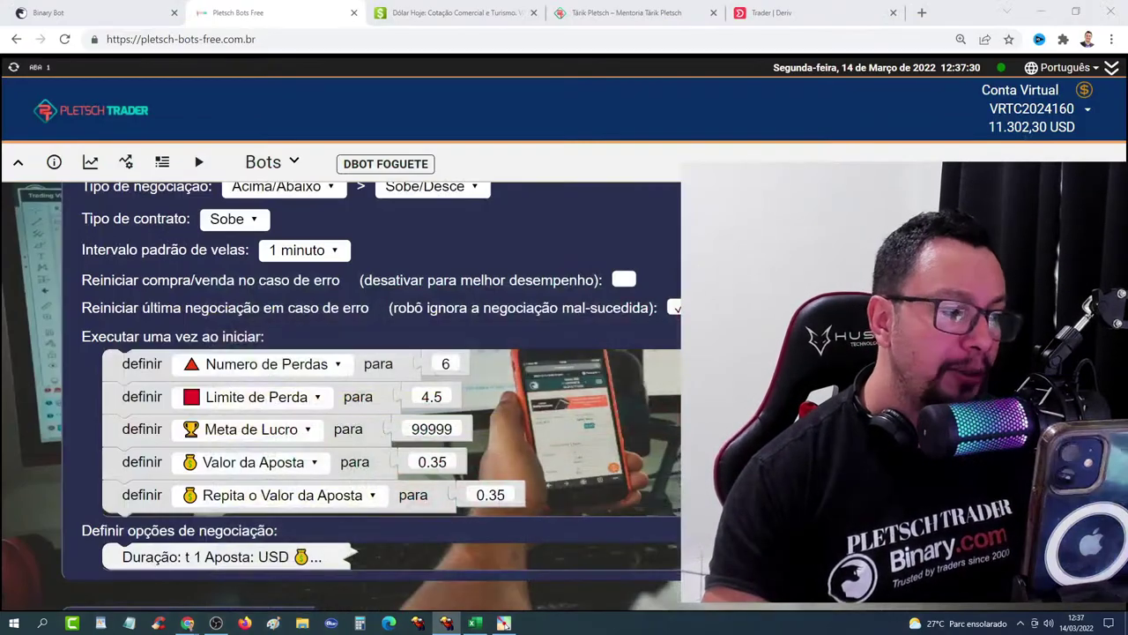
{"action": "left_click", "coordinate": [432, 429]}
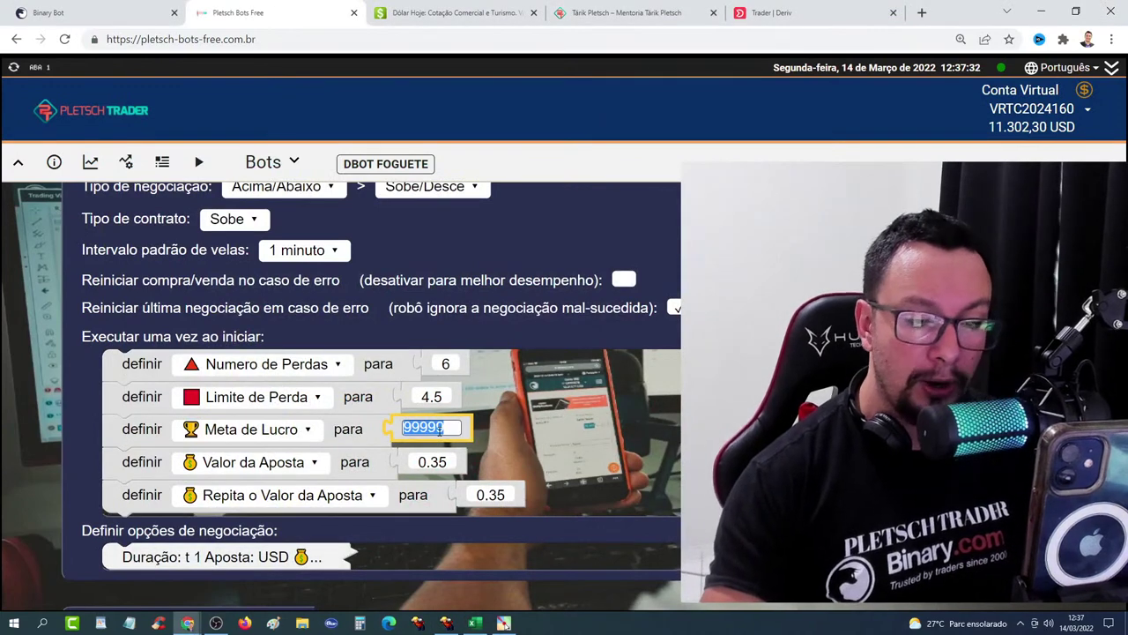
{"action": "type", "text": "0.93"}
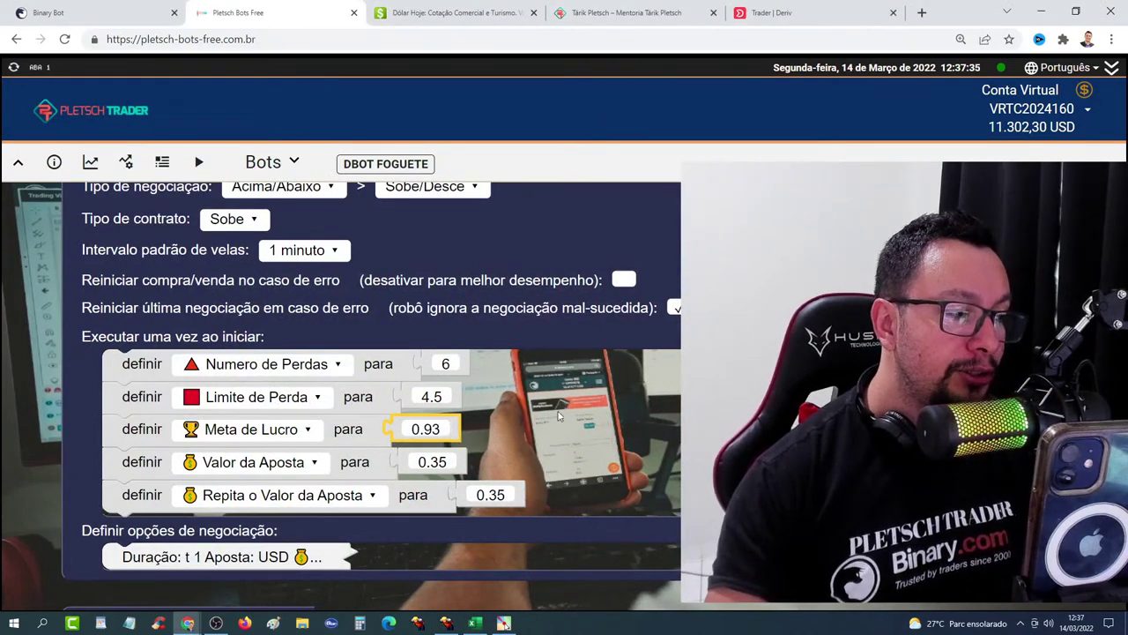
{"action": "key", "text": "Return"}
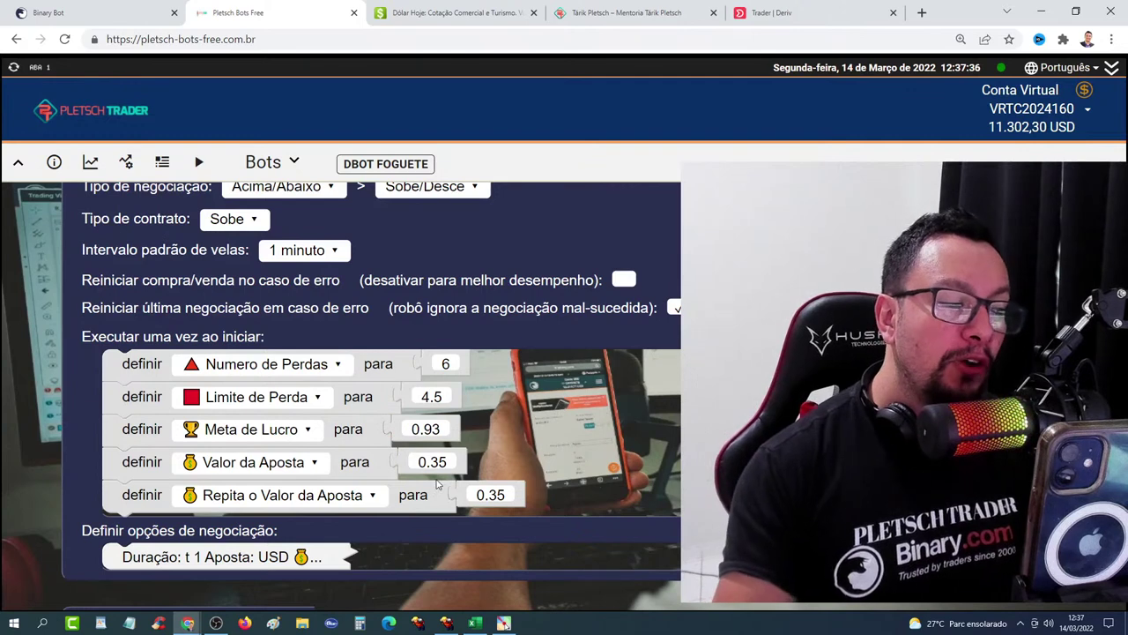
Step: Open the Repita o Valor da Aposta value for editing and leave the field without entering anything
{"action": "left_click", "coordinate": [491, 497]}
{"action": "left_click", "coordinate": [491, 498]}
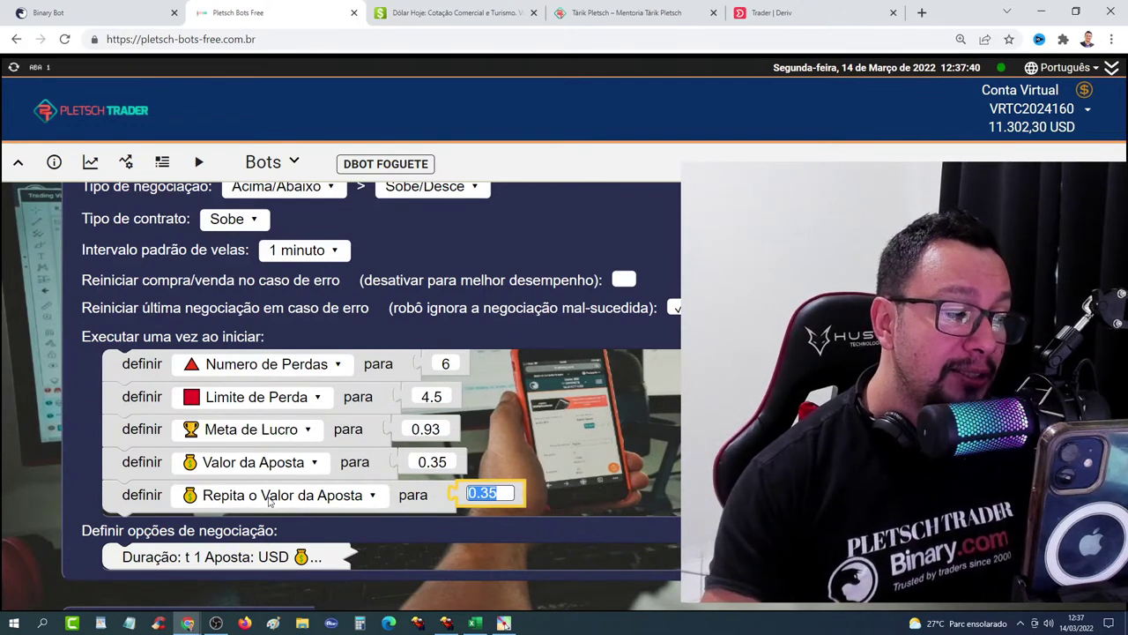
{"action": "left_click", "coordinate": [557, 464]}
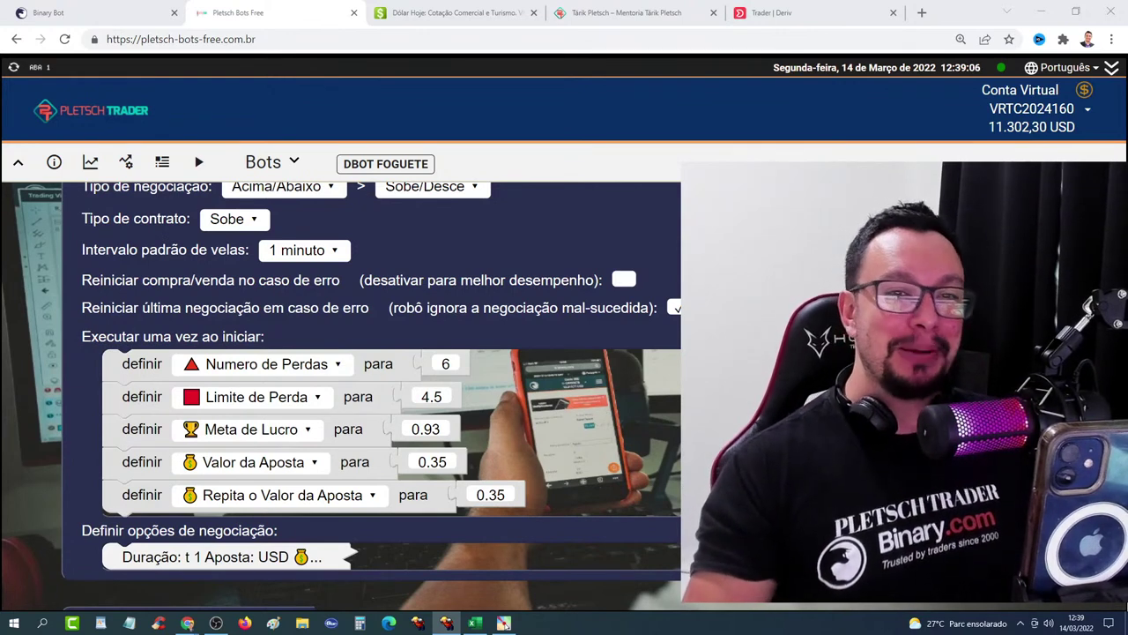
{"action": "left_click", "coordinate": [592, 459]}
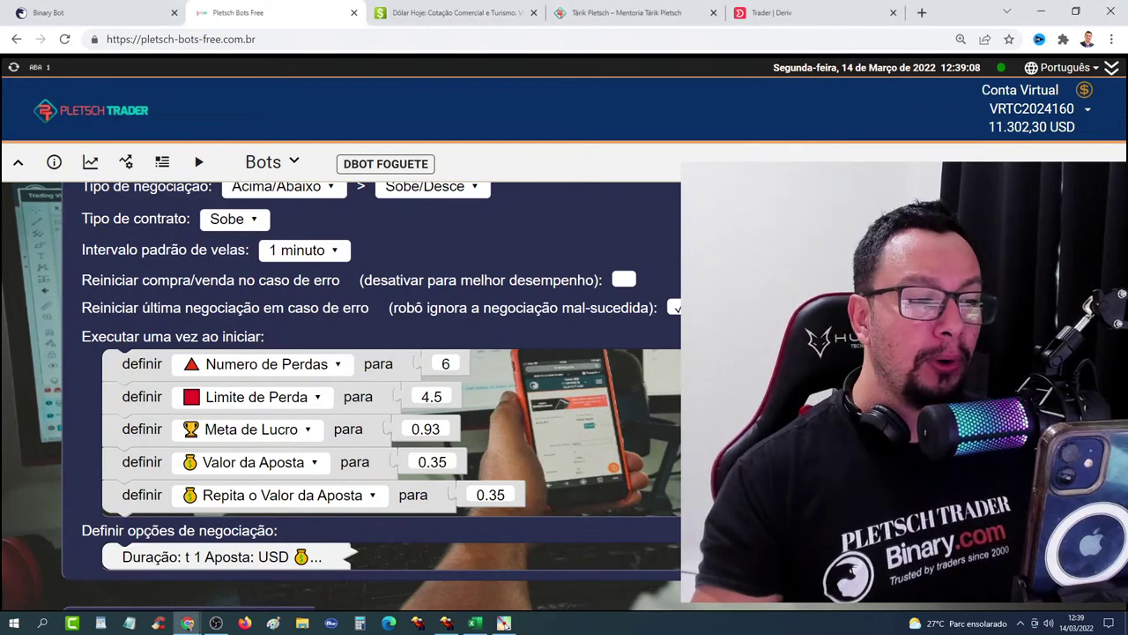
Step: Run the bot on the virtual account, move the Resumo window aside, and stop the bot after several trades
{"action": "left_click", "coordinate": [195, 163]}
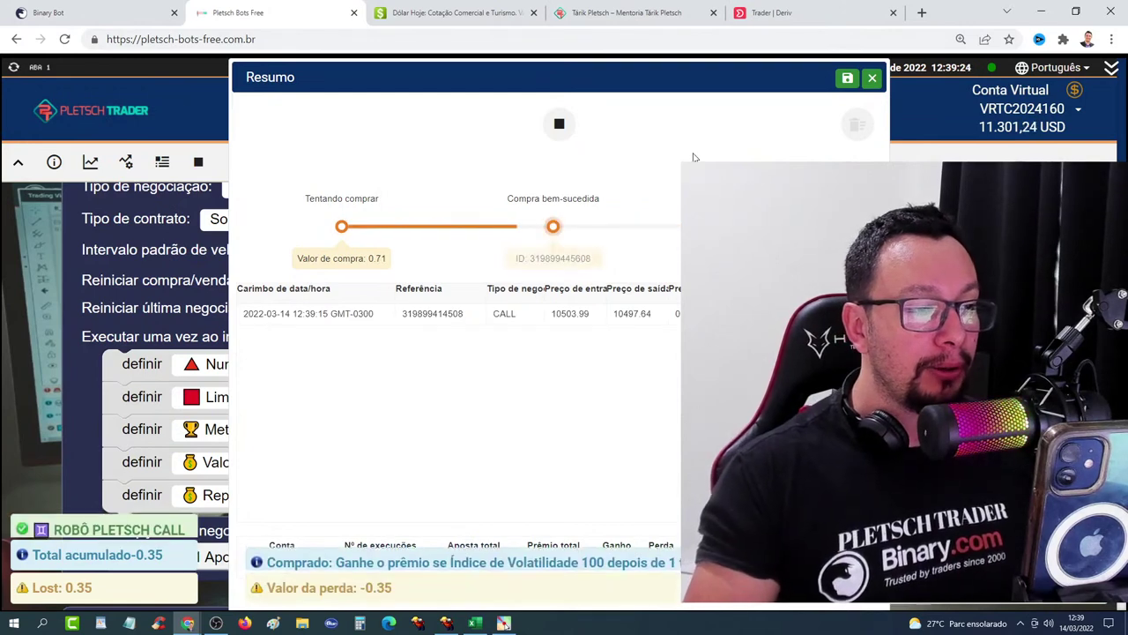
{"action": "left_click_drag", "start_coordinate": [680, 70], "coordinate": [494, 68]}
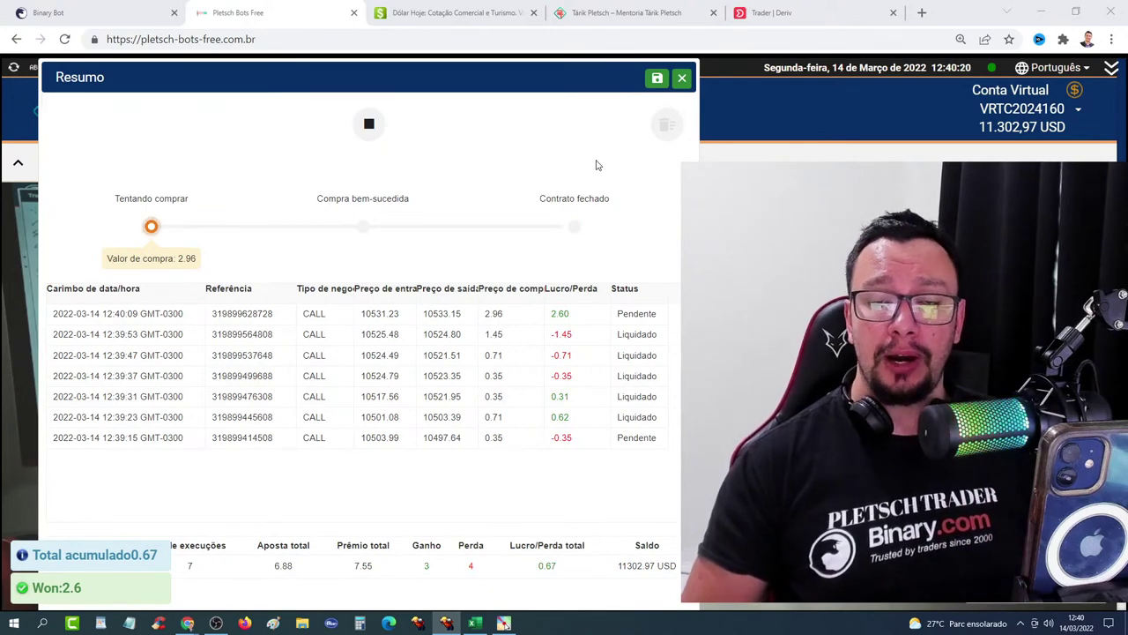
{"action": "left_click", "coordinate": [368, 123]}
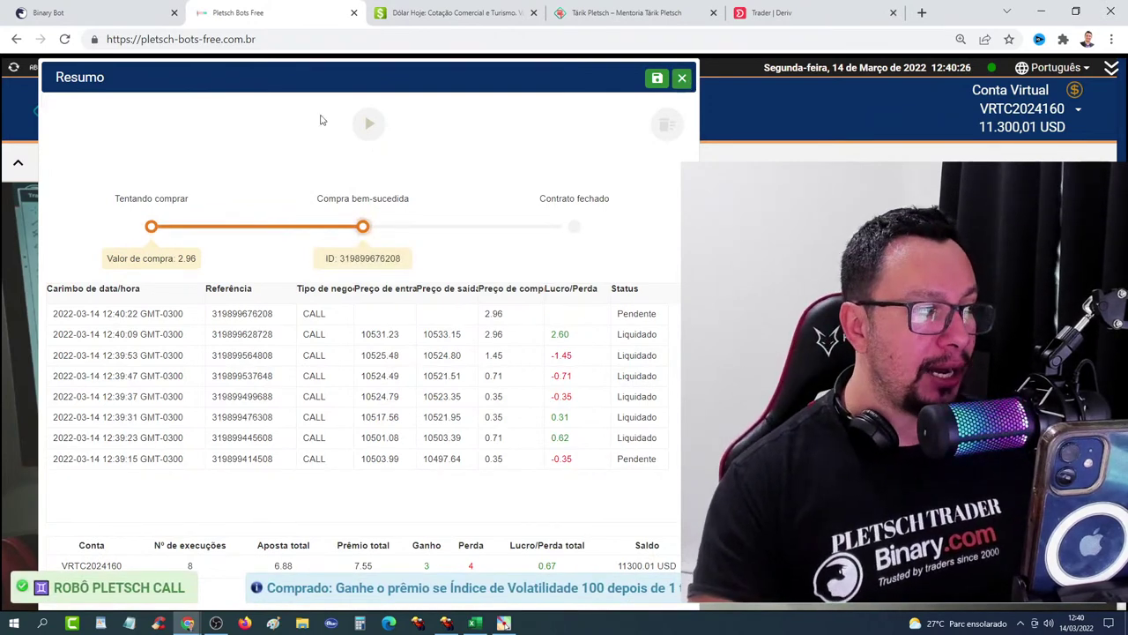
Step: Glance at the Binary Bot page, then clear the trade results in the Pletsch Bots Resumo window and close it
{"action": "left_click", "coordinate": [106, 10]}
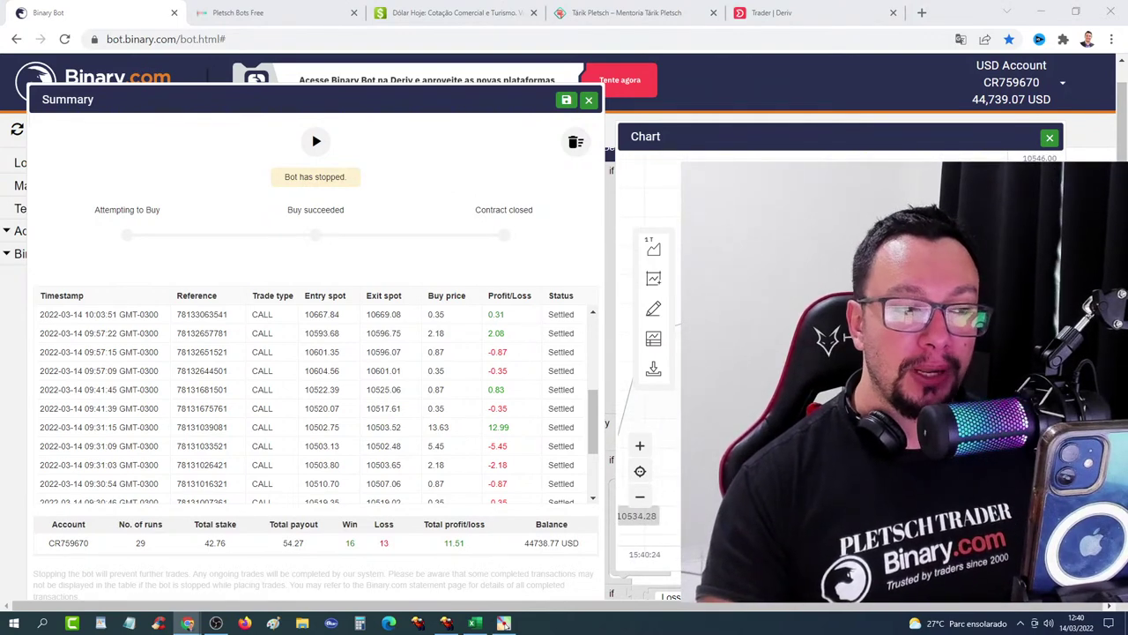
{"action": "left_click", "coordinate": [295, 6]}
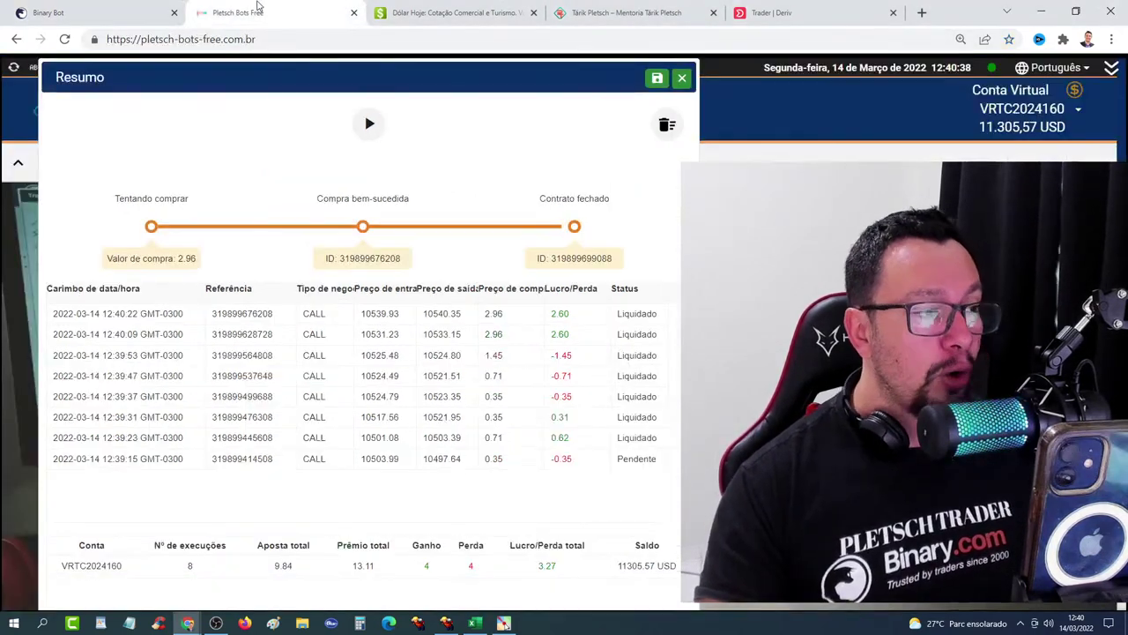
{"action": "left_click", "coordinate": [667, 124]}
{"action": "key", "text": "Return"}
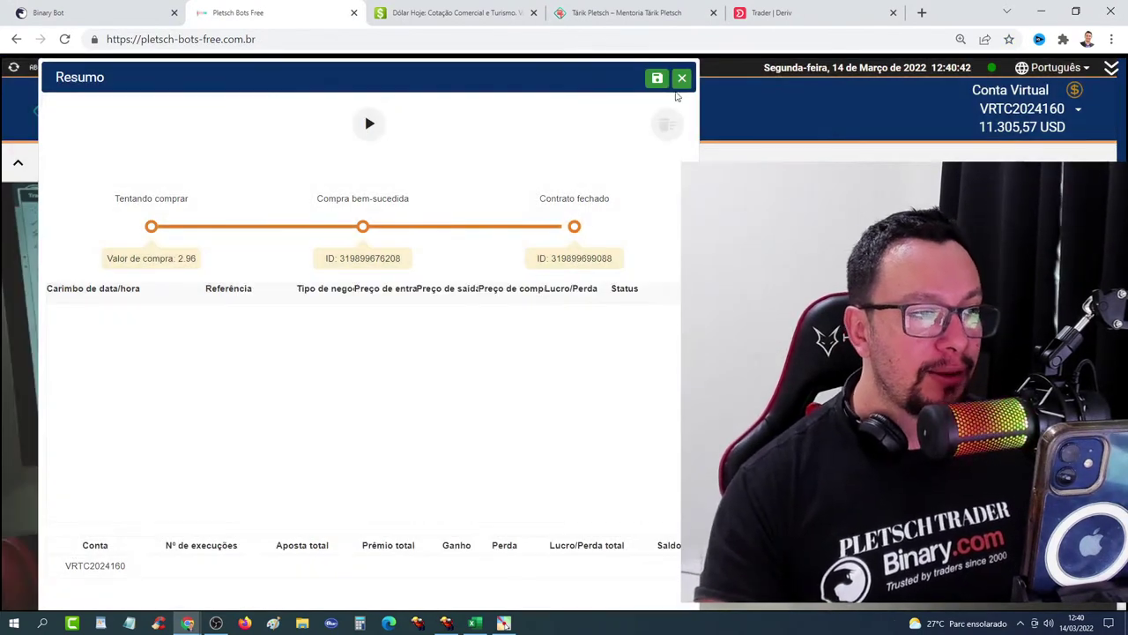
{"action": "left_click", "coordinate": [681, 78]}
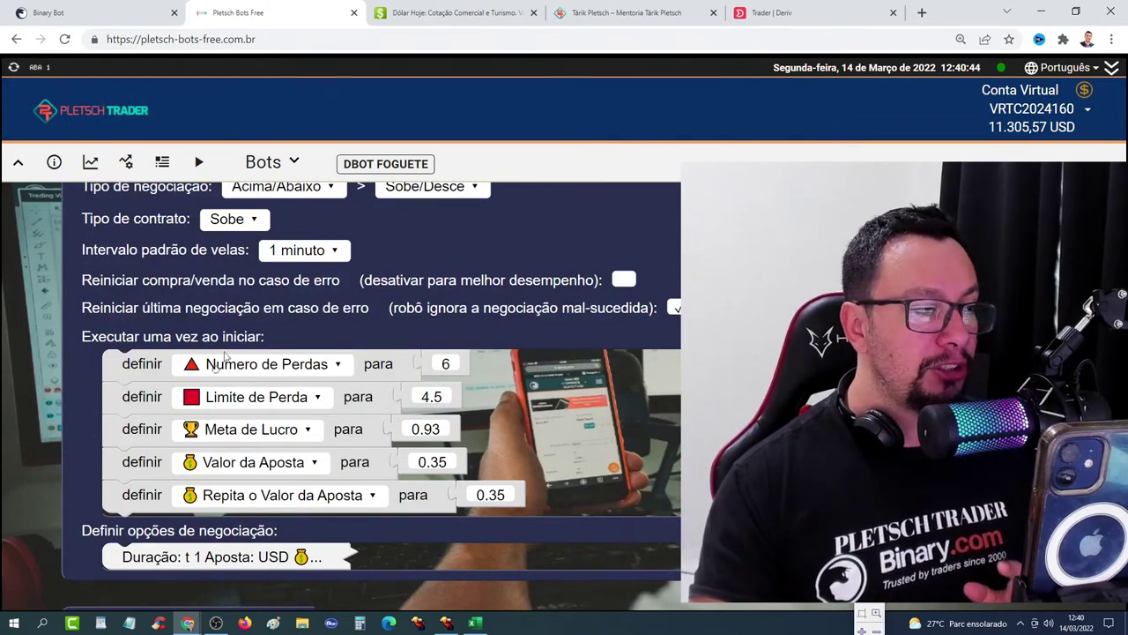
Step: Outline the bot's start-up settings, then the Valor da Aposta and Repita o Valor da Aposta blocks, for emphasis
{"action": "left_click_drag", "start_coordinate": [367, 527], "coordinate": [681, 321]}
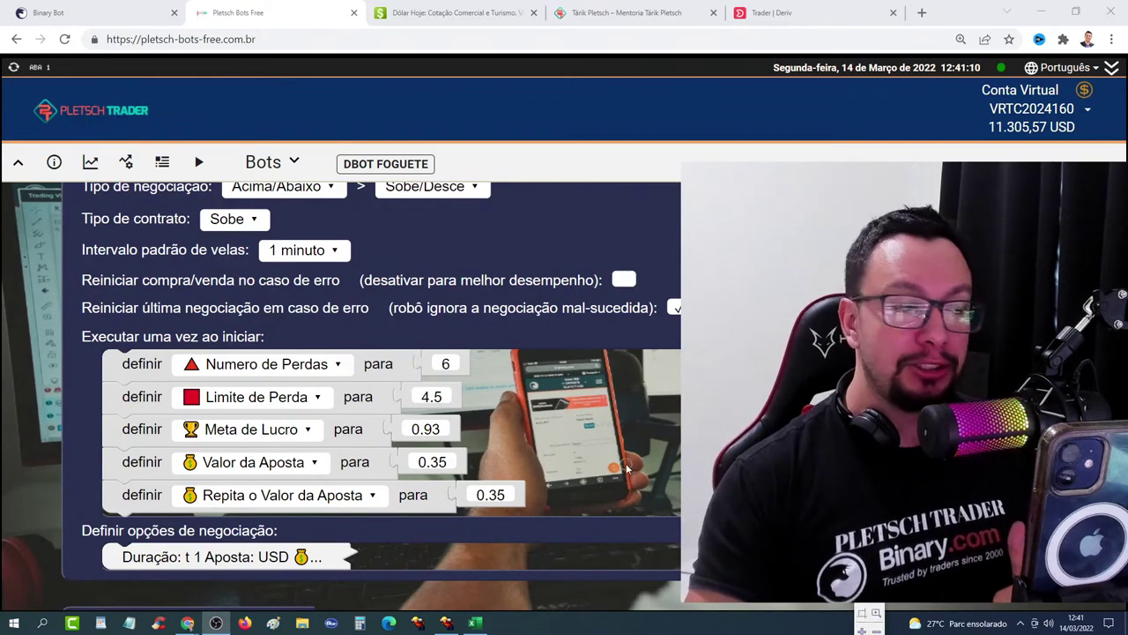
{"action": "mouse_move", "coordinate": [44, 300]}
{"action": "left_mouse_down"}
{"action": "mouse_move", "coordinate": [402, 441]}
{"action": "mouse_move", "coordinate": [593, 533]}
{"action": "left_mouse_up"}
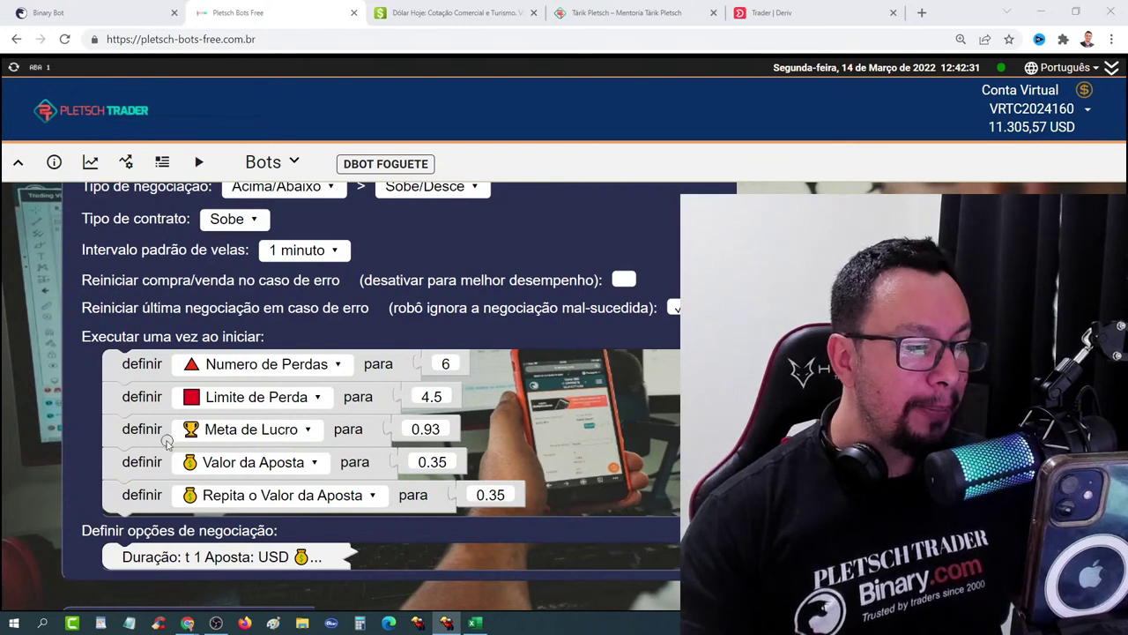
{"action": "mouse_move", "coordinate": [78, 437]}
{"action": "left_mouse_down"}
{"action": "mouse_move", "coordinate": [503, 529]}
{"action": "mouse_move", "coordinate": [536, 521]}
{"action": "left_mouse_up"}
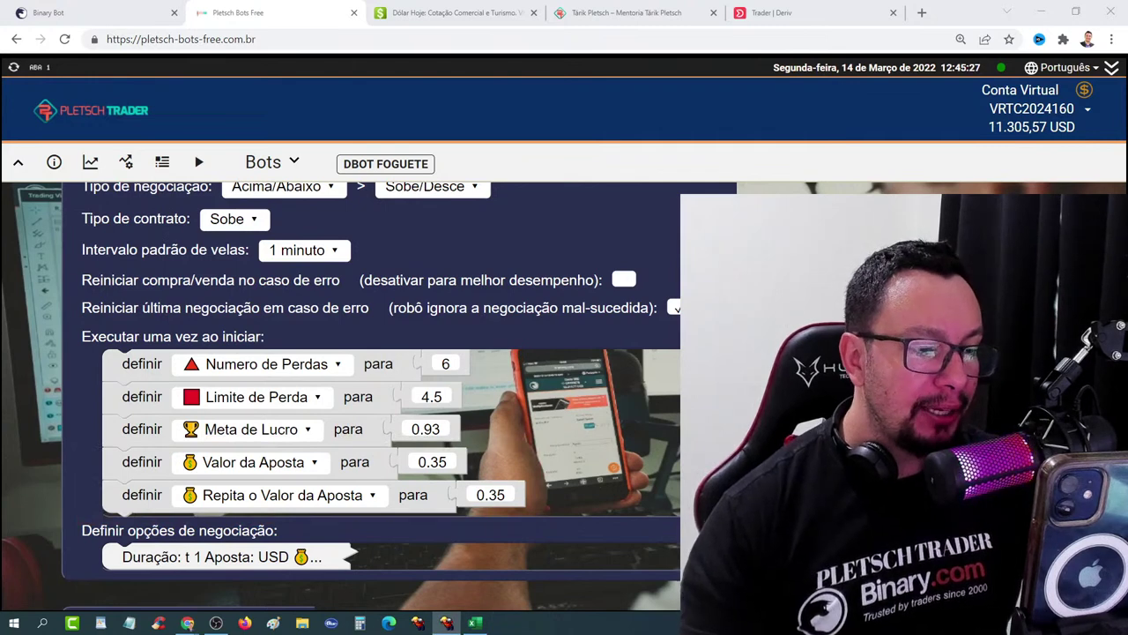
{"action": "mouse_move", "coordinate": [87, 444]}
{"action": "left_mouse_down"}
{"action": "mouse_move", "coordinate": [342, 504]}
{"action": "mouse_move", "coordinate": [540, 524]}
{"action": "left_mouse_up"}
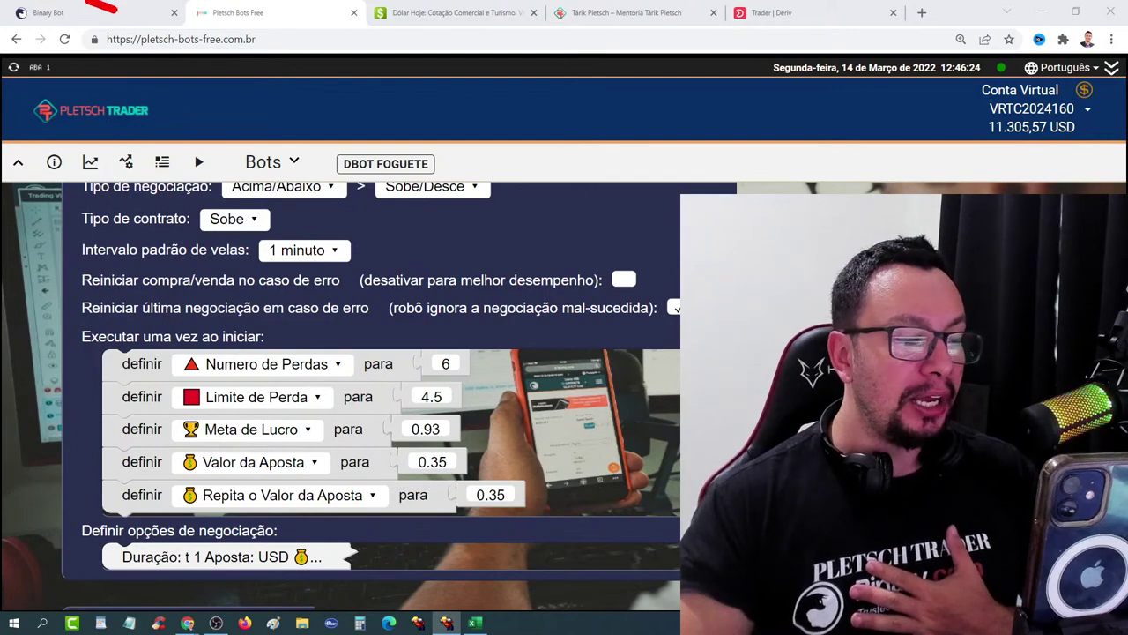
Step: Open the account list on the Binary Bot page and review the real account's trade history in the Summary window
{"action": "left_click", "coordinate": [91, 10]}
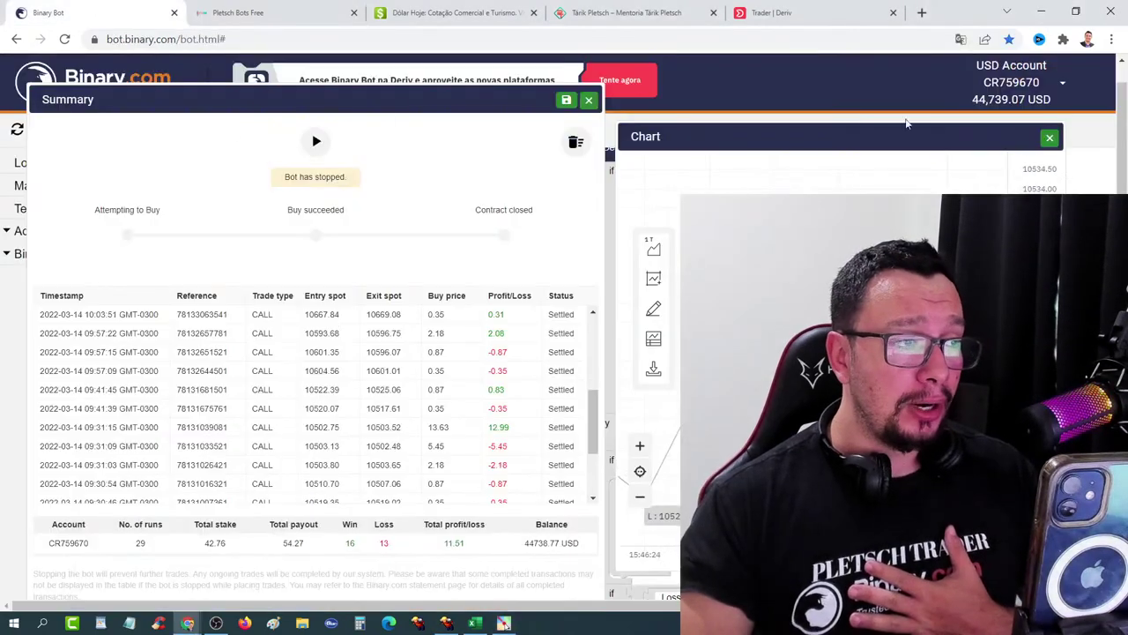
{"action": "left_click", "coordinate": [1003, 82]}
{"action": "scroll", "coordinate": [476, 432], "scroll_direction": "down", "scroll_amount": 3}
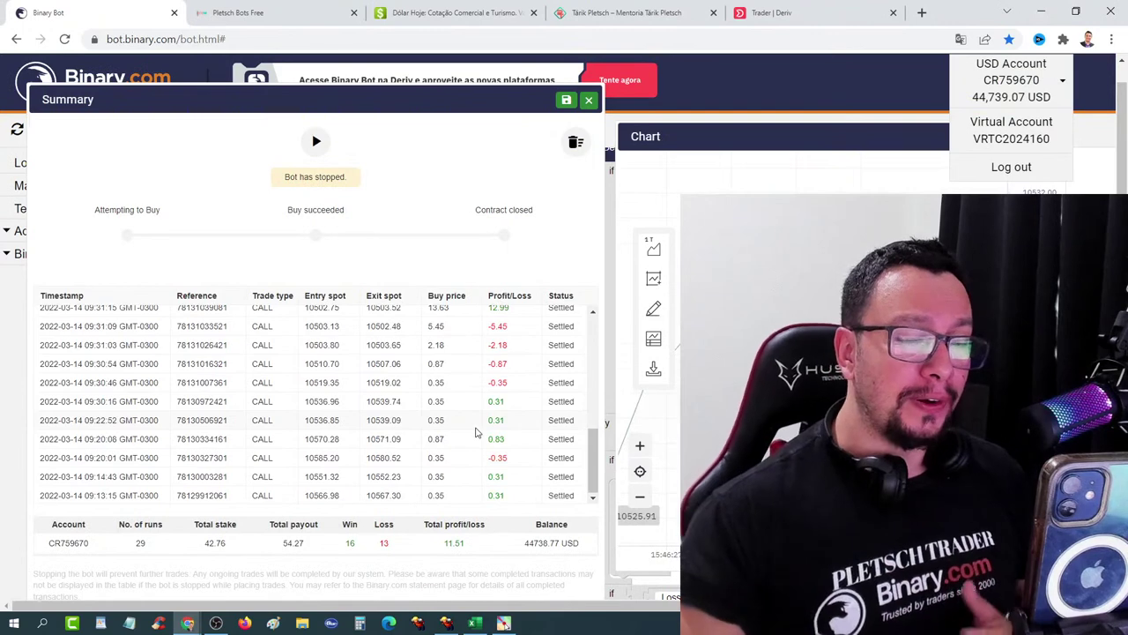
{"action": "scroll", "coordinate": [476, 432], "scroll_direction": "up", "scroll_amount": 8}
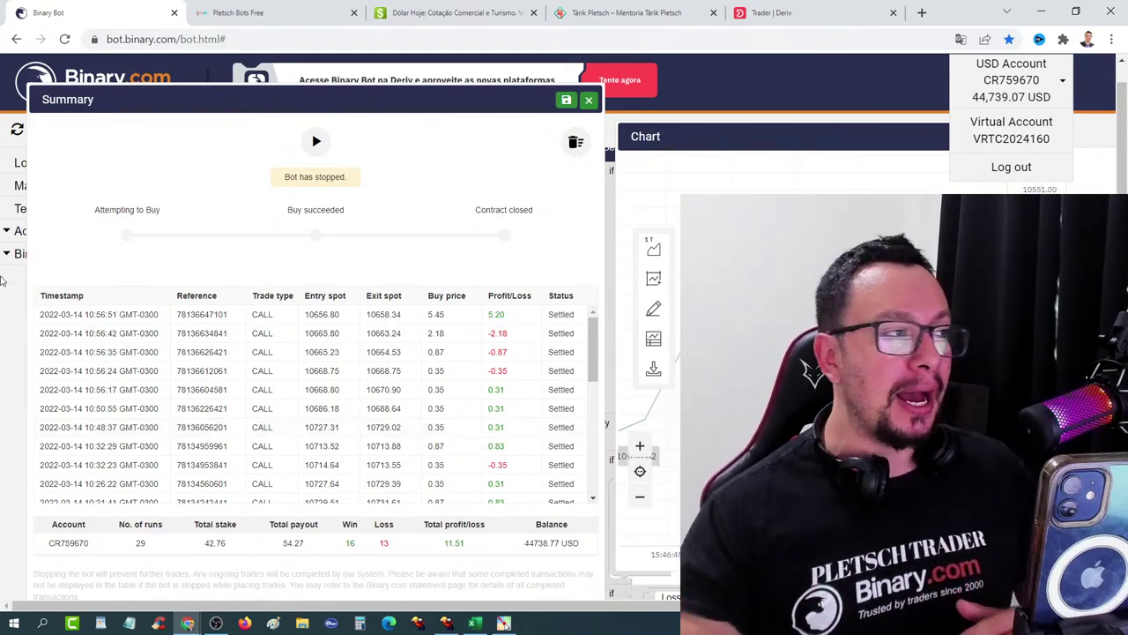
Step: Mark the Valor da Aposta and Repita o Valor da Aposta blocks on the Pletsch Bots page and compare with the Binary Bot trade history
{"action": "left_click", "coordinate": [284, 13]}
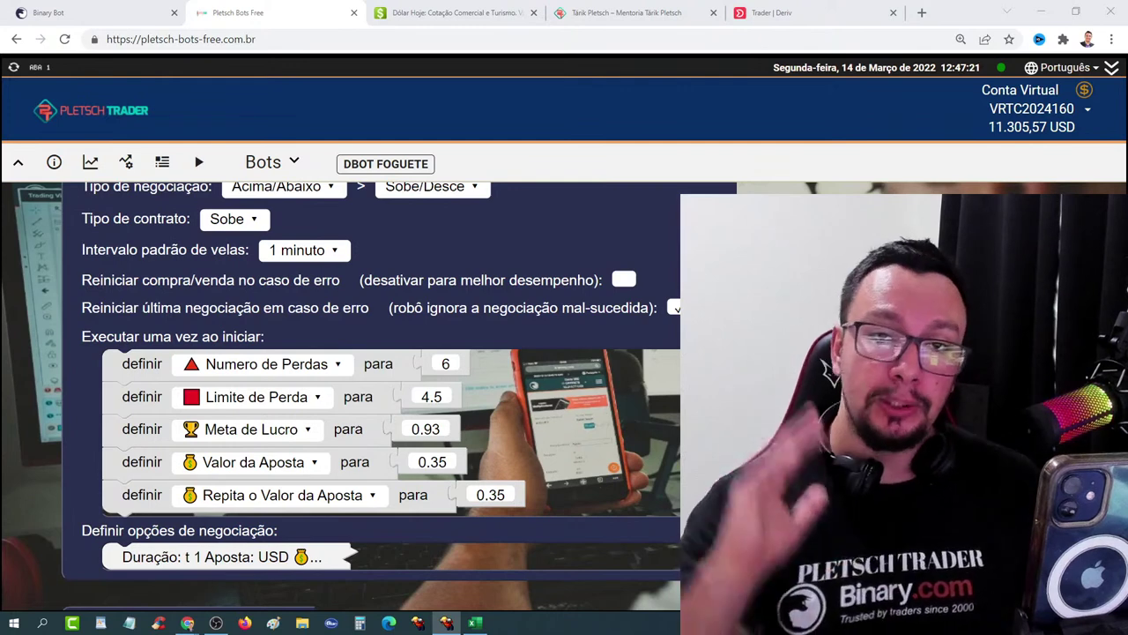
{"action": "left_click_drag", "start_coordinate": [634, 518], "coordinate": [520, 504]}
{"action": "left_click_drag", "start_coordinate": [488, 448], "coordinate": [462, 459]}
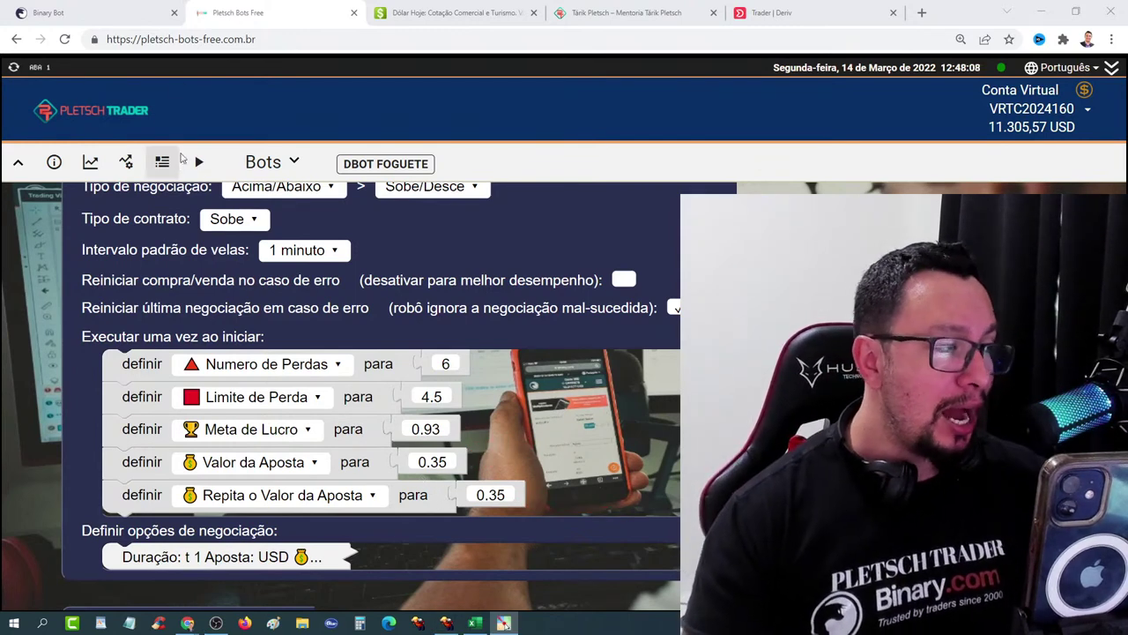
{"action": "left_click", "coordinate": [165, 16]}
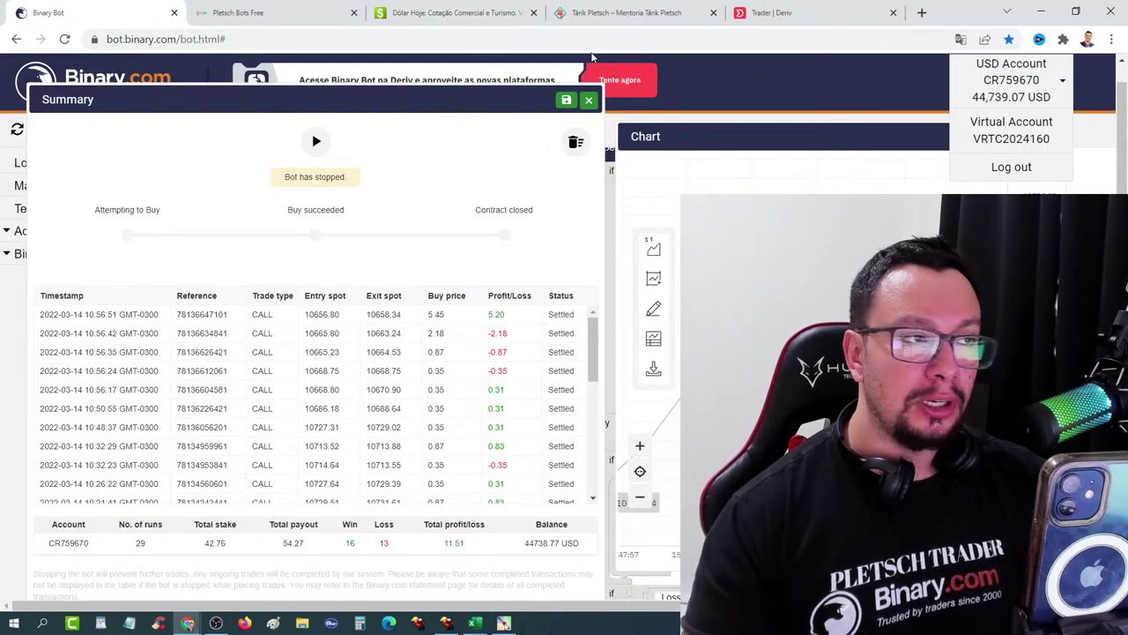
{"action": "left_click", "coordinate": [264, 12]}
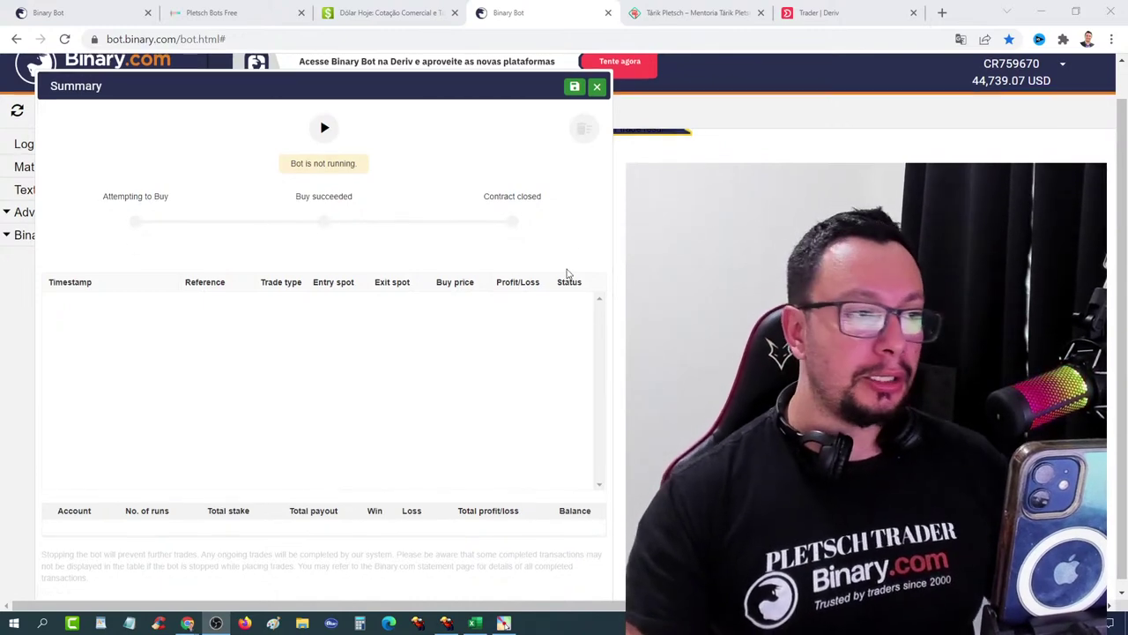
Step: Check the account list on the second Binary Bot page and close it again
{"action": "scroll", "coordinate": [546, 157], "scroll_direction": "up", "scroll_amount": 1}
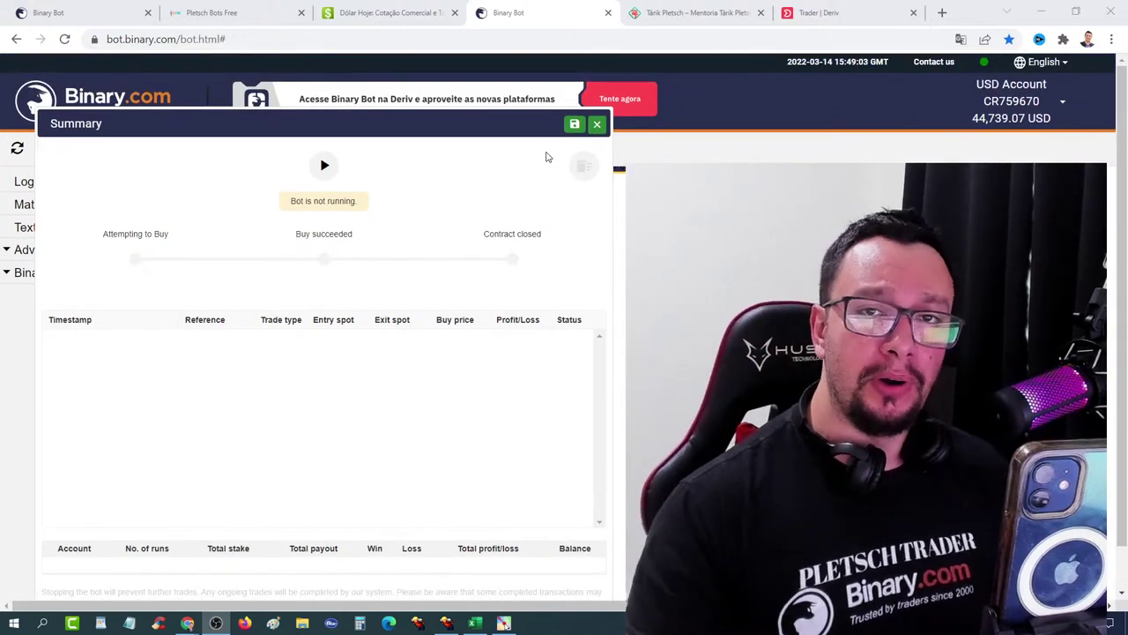
{"action": "left_click", "coordinate": [994, 94]}
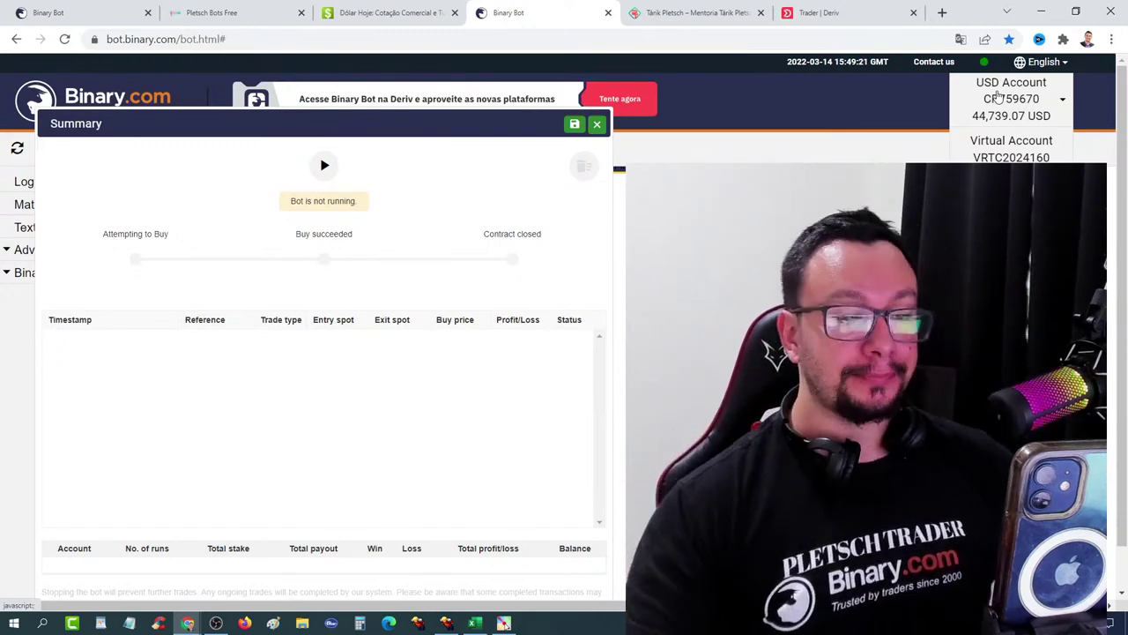
{"action": "left_click", "coordinate": [460, 197]}
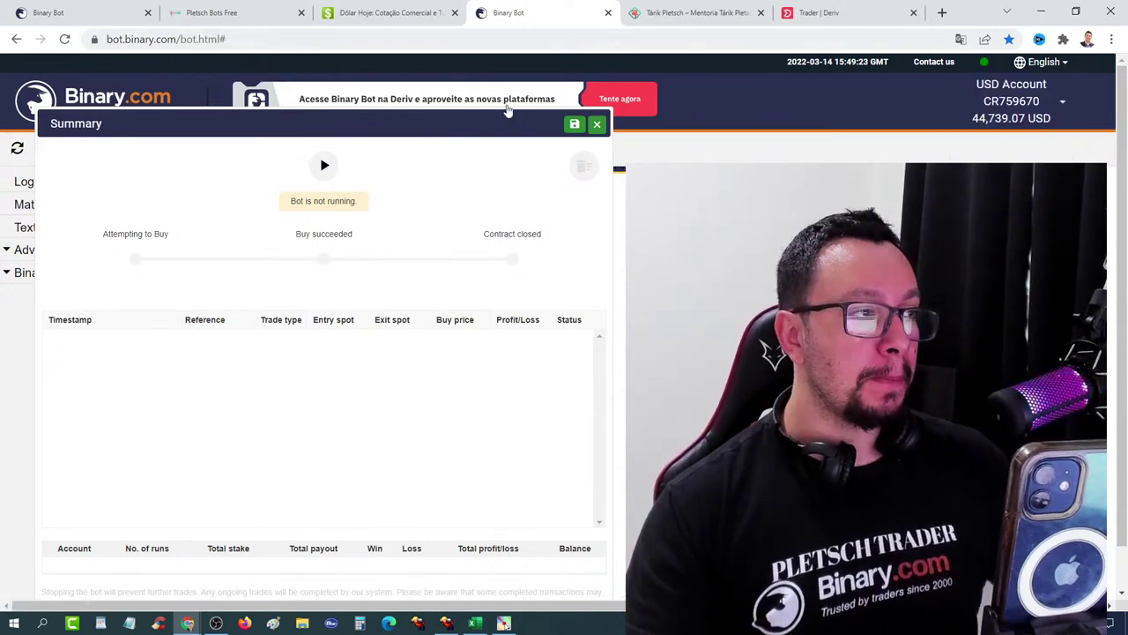
Step: Switch to the Deriv page and open the SmartTrader platform
{"action": "left_click", "coordinate": [855, 7]}
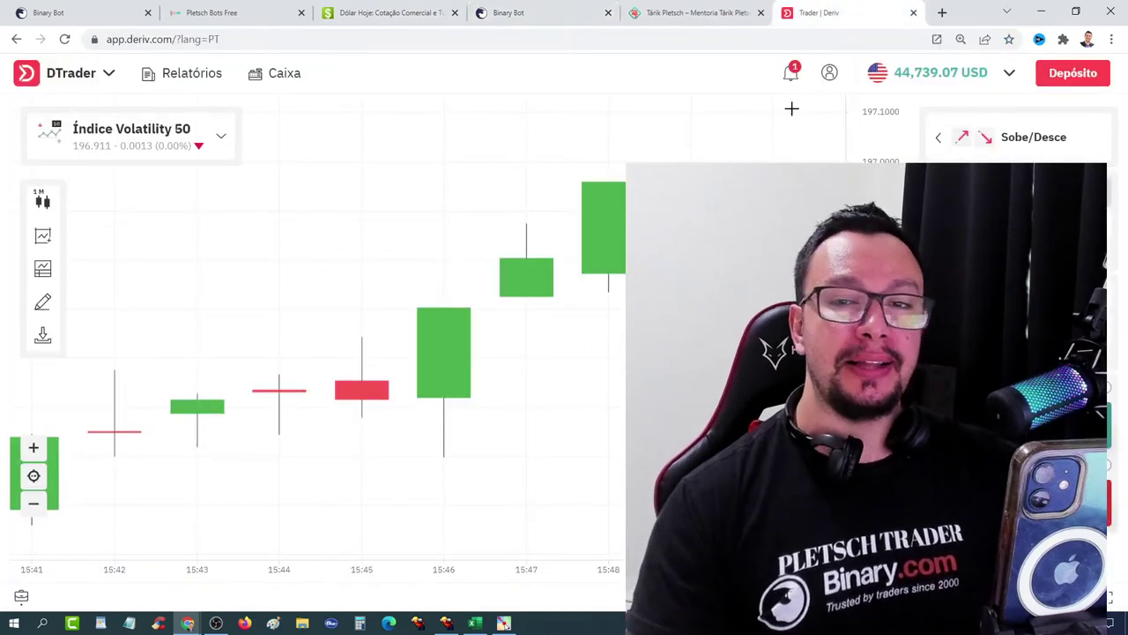
{"action": "left_click", "coordinate": [100, 74]}
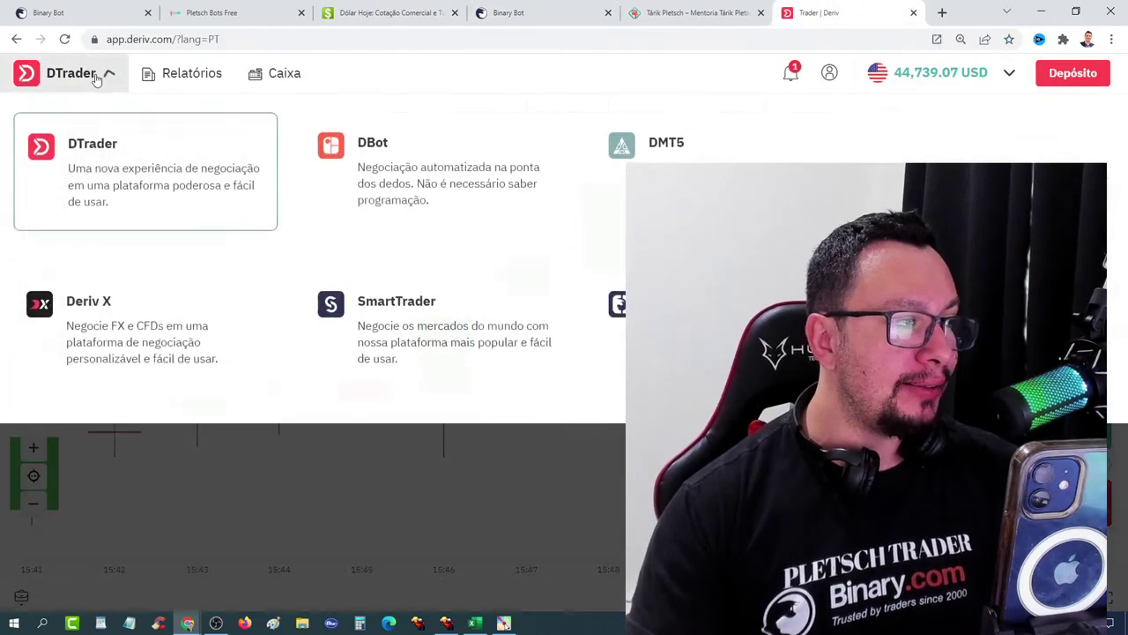
{"action": "left_click", "coordinate": [461, 331]}
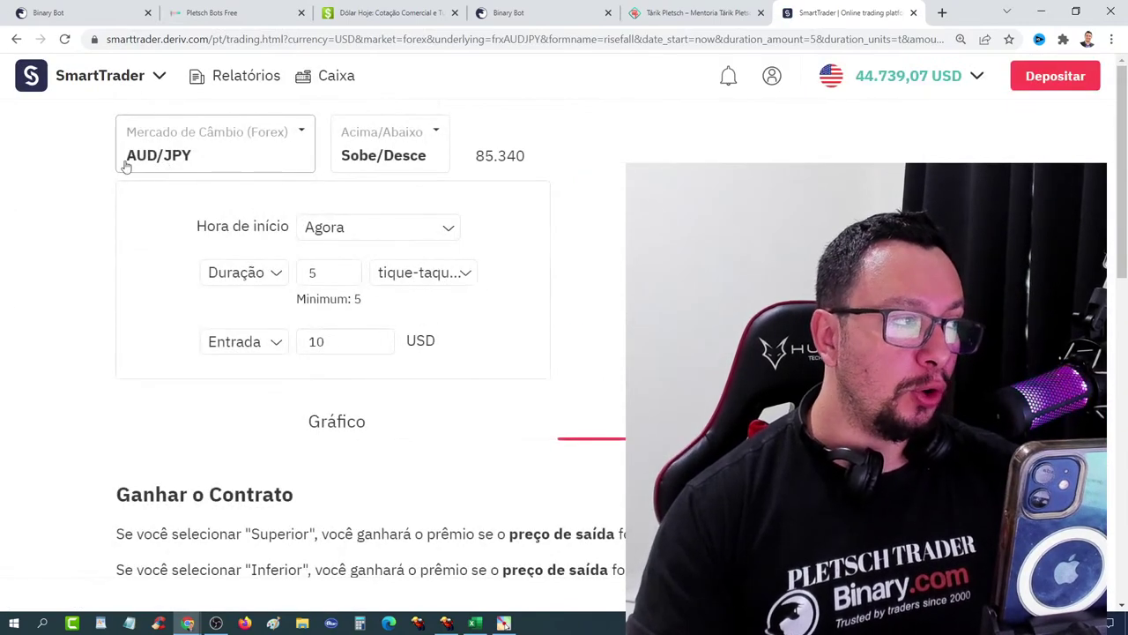
Step: Change the market to Índice de Volatilidade 100 under Índices Sintéticos
{"action": "left_click", "coordinate": [196, 152]}
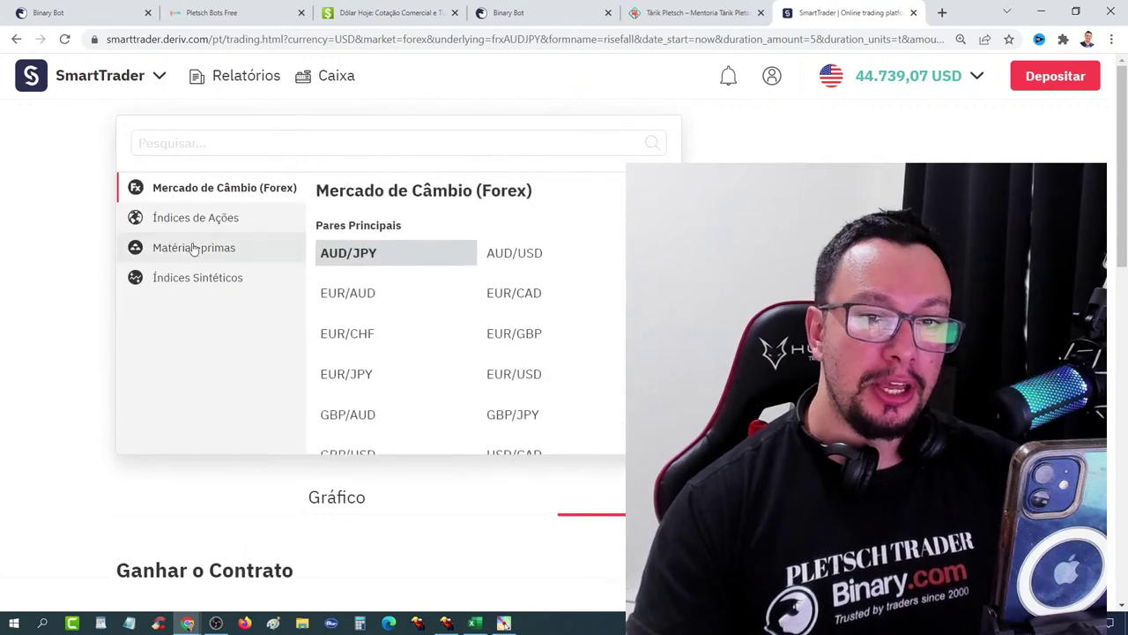
{"action": "left_click", "coordinate": [176, 293]}
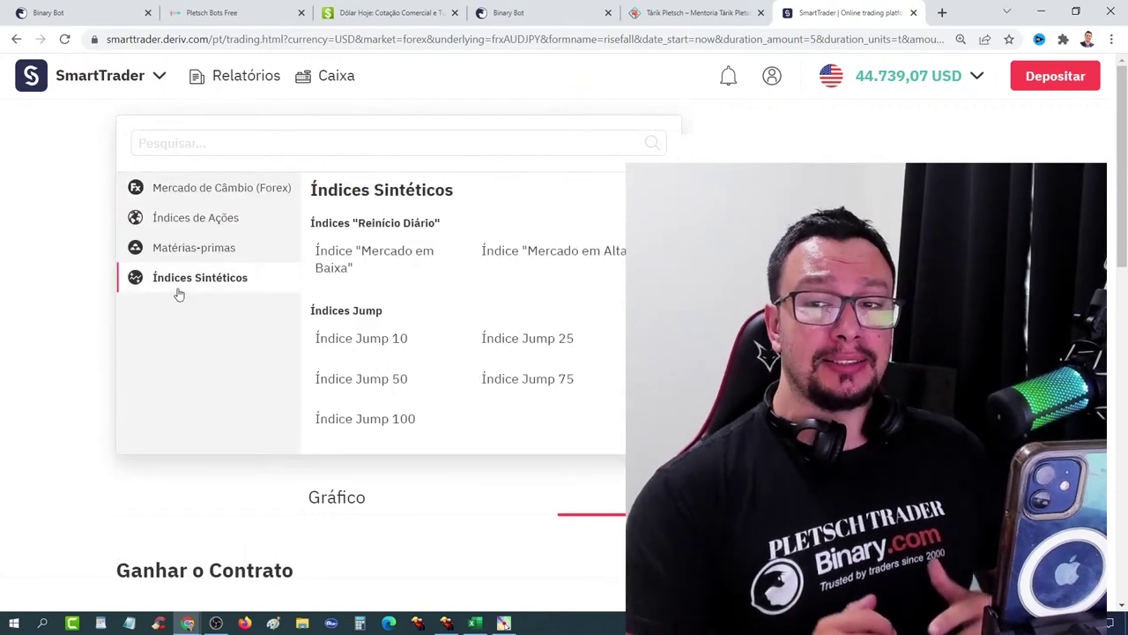
{"action": "scroll", "coordinate": [557, 378], "scroll_direction": "down", "scroll_amount": 3}
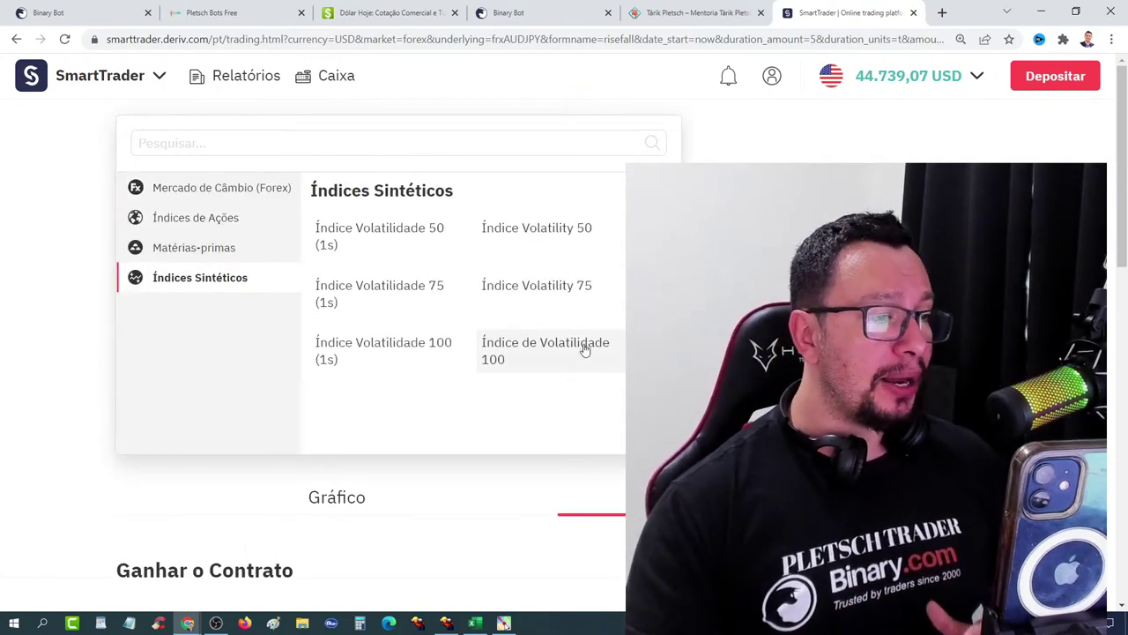
{"action": "left_click", "coordinate": [584, 348]}
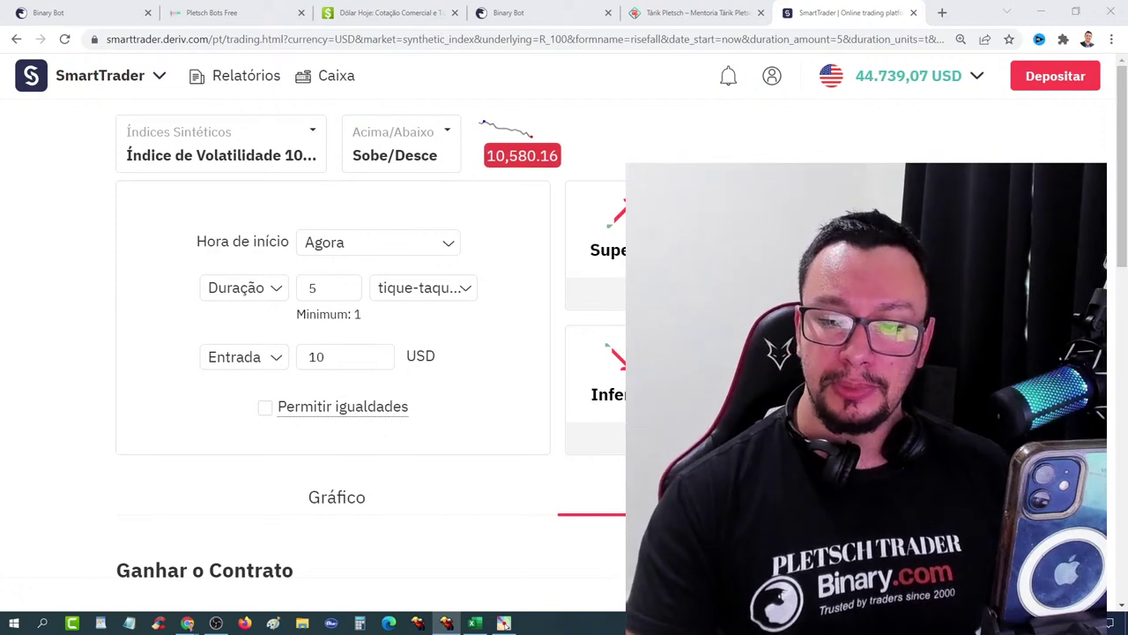
Step: Draw arrows pointing to the selected market and the Sobe/Desce trade type for emphasis
{"action": "key", "text": "alt+Tab"}
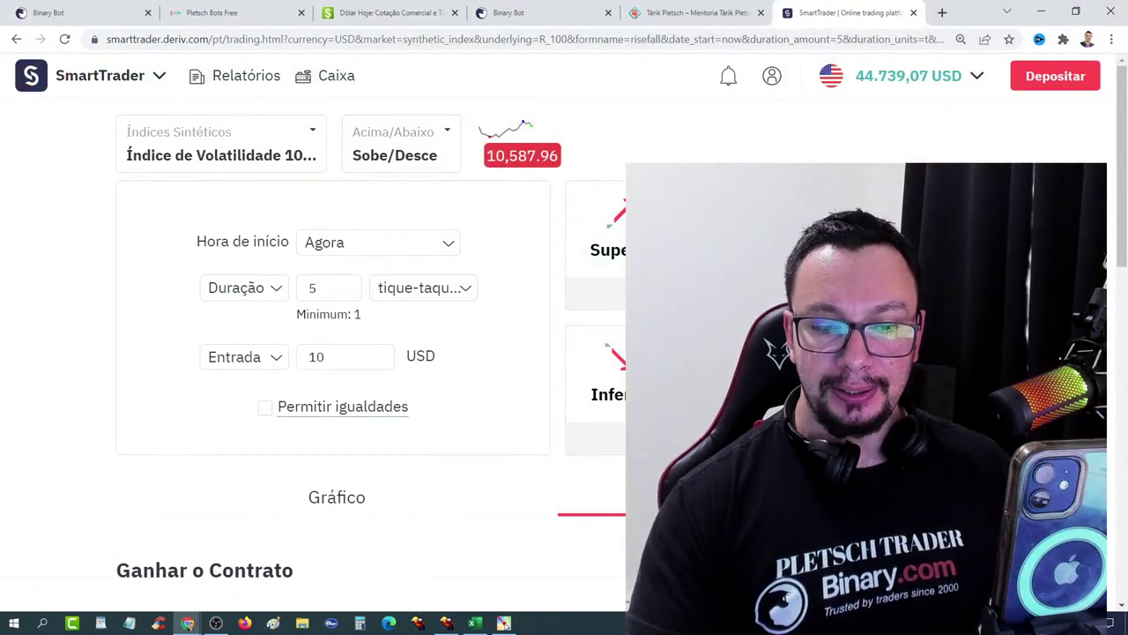
{"action": "key", "text": "alt+Tab"}
{"action": "key", "text": "alt+Tab"}
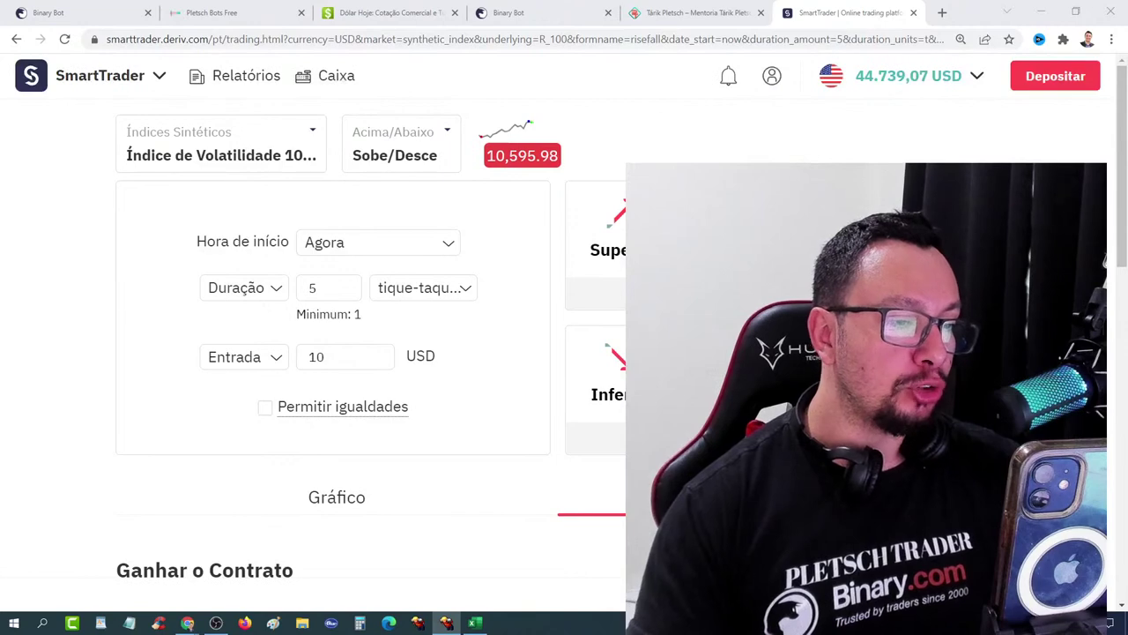
{"action": "left_click_drag", "start_coordinate": [344, 360], "coordinate": [266, 191]}
{"action": "mouse_move", "coordinate": [509, 277]}
{"action": "left_mouse_down"}
{"action": "mouse_move", "coordinate": [461, 202]}
{"action": "mouse_move", "coordinate": [402, 165]}
{"action": "left_mouse_up"}
Step: Show the Gráfico view with the tick line of Índice de Volatilidade 100
{"action": "scroll", "coordinate": [526, 339], "scroll_direction": "down", "scroll_amount": 3}
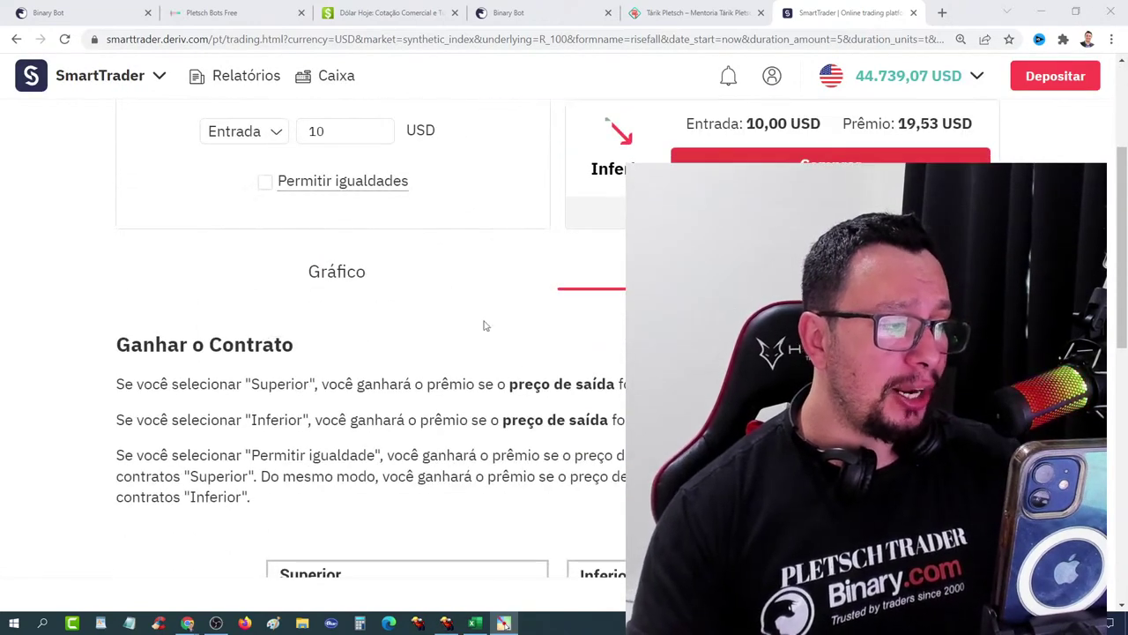
{"action": "left_click", "coordinate": [346, 277]}
{"action": "scroll", "coordinate": [520, 304], "scroll_direction": "down", "scroll_amount": 3}
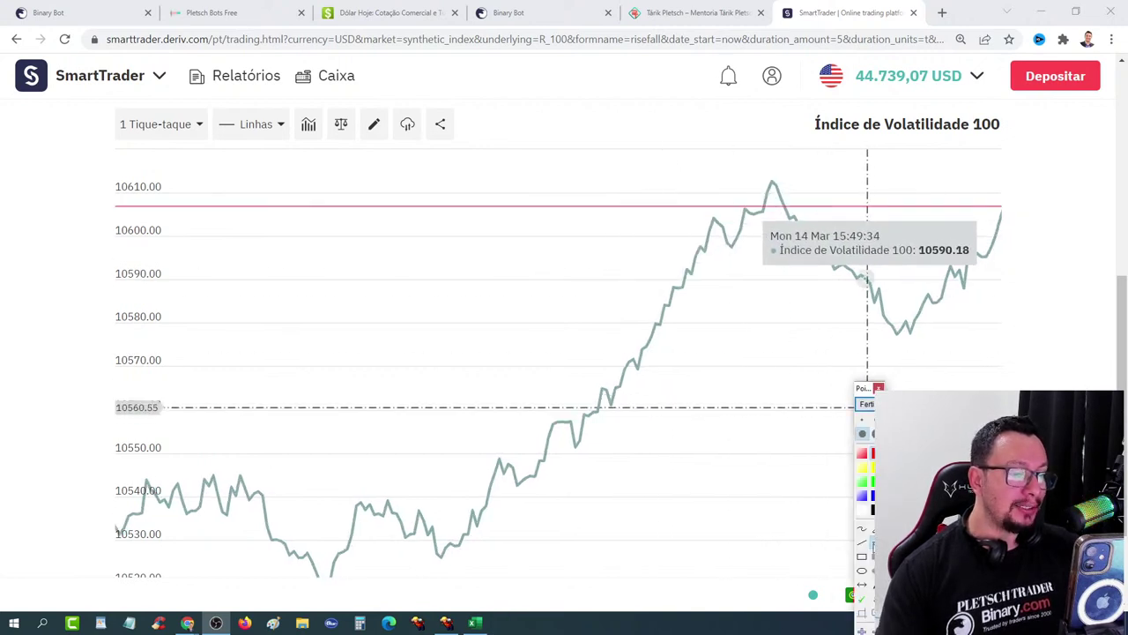
Step: Draw red arrows at successive points along the Índice de Volatilidade 100 line to illustrate trade entries, and clear them
{"action": "left_click_drag", "start_coordinate": [92, 480], "coordinate": [495, 481]}
{"action": "left_click_drag", "start_coordinate": [477, 408], "coordinate": [609, 412]}
{"action": "left_click_drag", "start_coordinate": [568, 343], "coordinate": [647, 344]}
{"action": "left_click_drag", "start_coordinate": [598, 254], "coordinate": [661, 257]}
{"action": "left_click_drag", "start_coordinate": [663, 205], "coordinate": [748, 201]}
{"action": "left_click_drag", "start_coordinate": [803, 252], "coordinate": [860, 264]}
{"action": "left_click_drag", "start_coordinate": [809, 301], "coordinate": [947, 324]}
{"action": "left_click_drag", "start_coordinate": [895, 275], "coordinate": [947, 251]}
{"action": "left_click_drag", "start_coordinate": [940, 213], "coordinate": [999, 208]}
{"action": "left_click_drag", "start_coordinate": [957, 186], "coordinate": [1012, 185]}
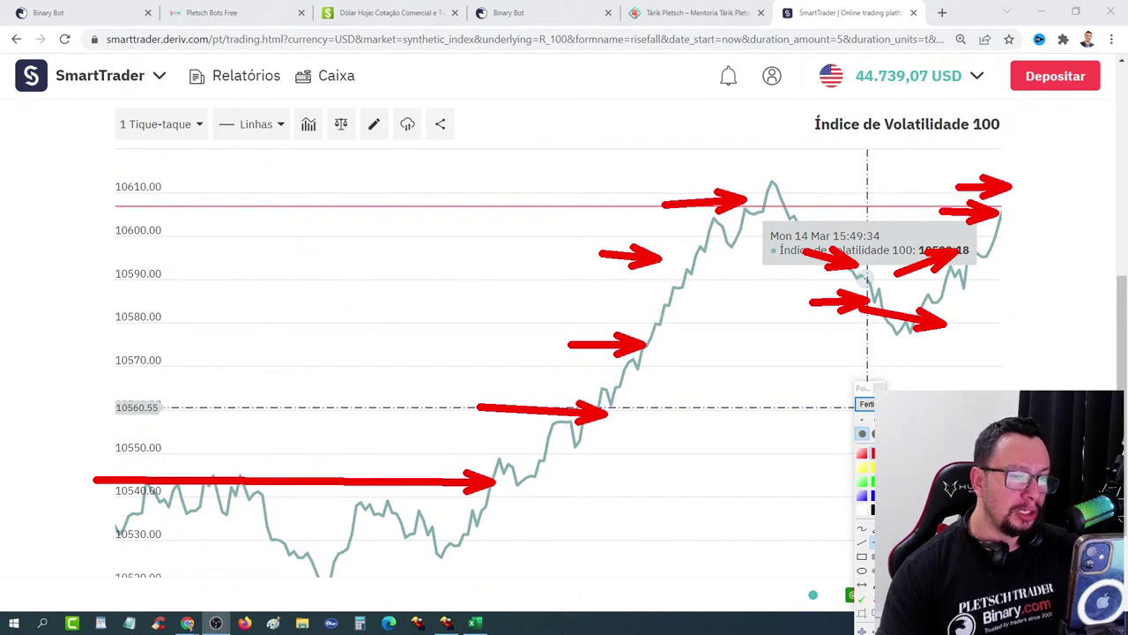
{"action": "mouse_move", "coordinate": [977, 346]}
{"action": "left_mouse_down"}
{"action": "mouse_move", "coordinate": [1091, 167]}
{"action": "mouse_move", "coordinate": [1102, 218]}
{"action": "mouse_move", "coordinate": [1126, 151]}
{"action": "left_mouse_up"}
{"action": "left_click", "coordinate": [866, 404]}
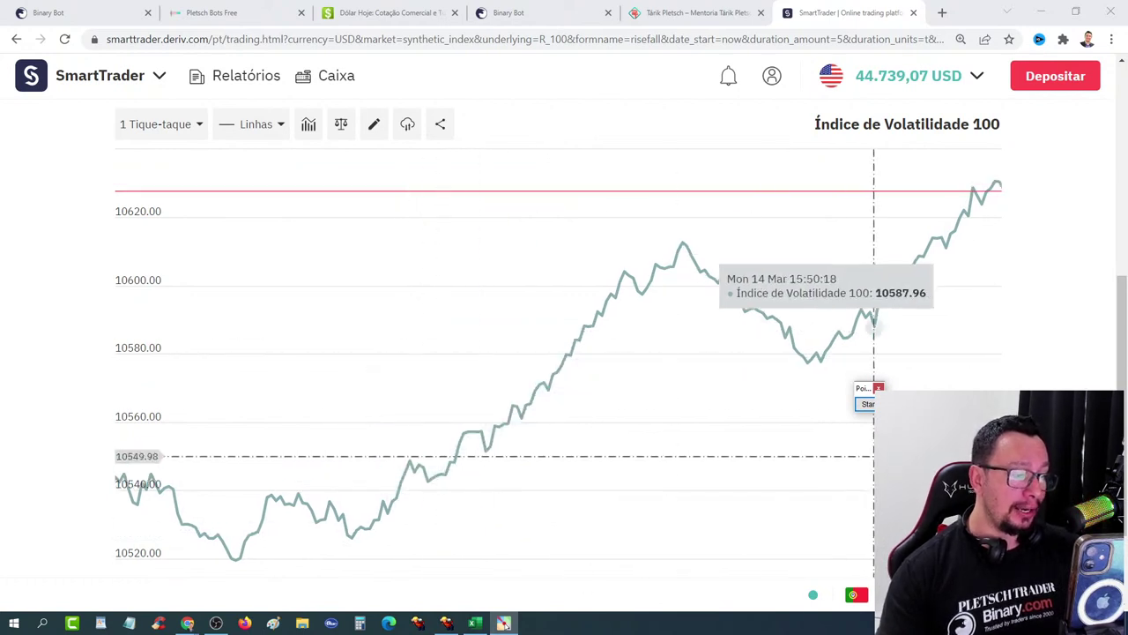
Step: Restart the screen pen, sketch two rising arrows over the middle of the chart, and clear them
{"action": "left_click", "coordinate": [864, 403]}
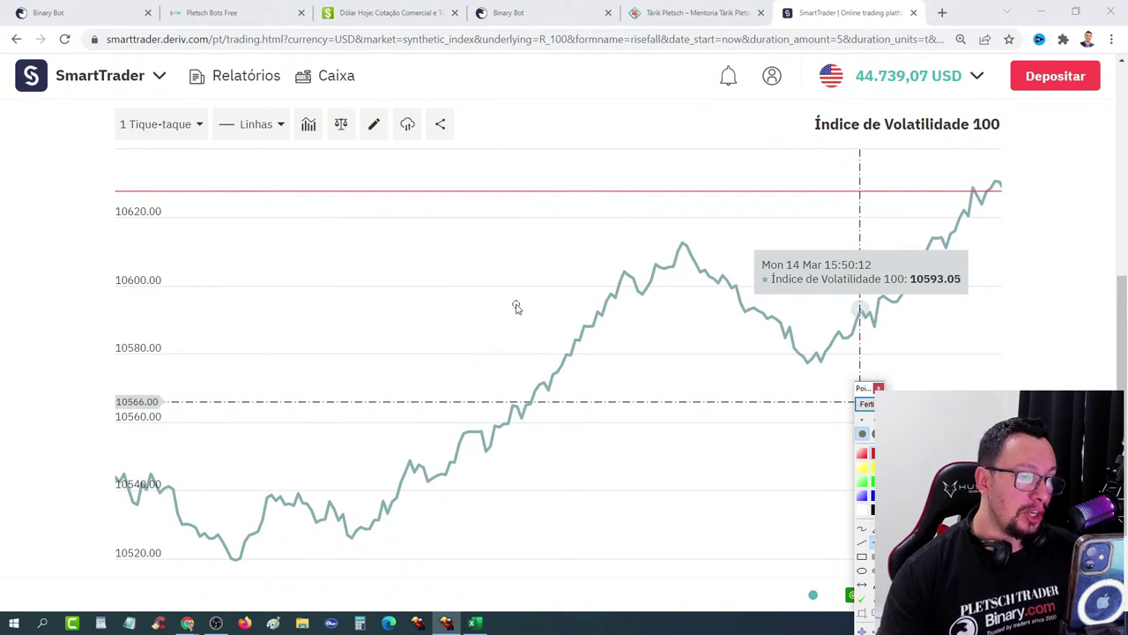
{"action": "mouse_move", "coordinate": [467, 345]}
{"action": "left_mouse_down"}
{"action": "mouse_move", "coordinate": [571, 152]}
{"action": "mouse_move", "coordinate": [631, 231]}
{"action": "left_mouse_up"}
{"action": "left_click_drag", "start_coordinate": [628, 295], "coordinate": [819, 110]}
{"action": "key", "text": "Escape"}
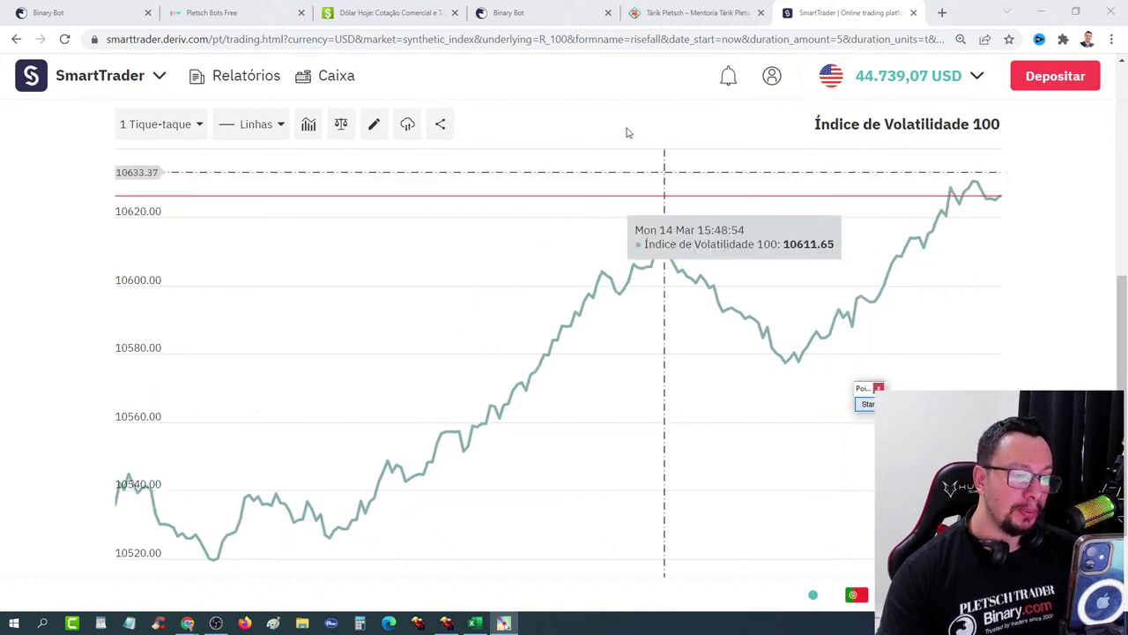
Step: Compare the bot settings on Pletsch Bots, the real account's trade history, the SmartTrader page and the empty Summary on the second Binary Bot page
{"action": "left_click", "coordinate": [224, 11]}
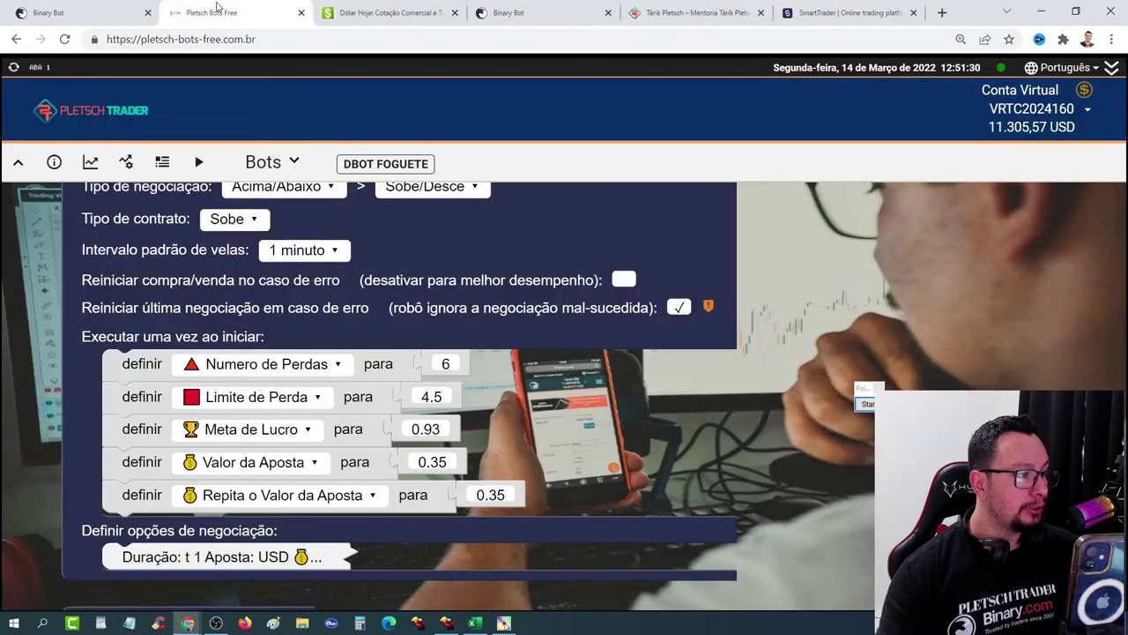
{"action": "left_click", "coordinate": [103, 10]}
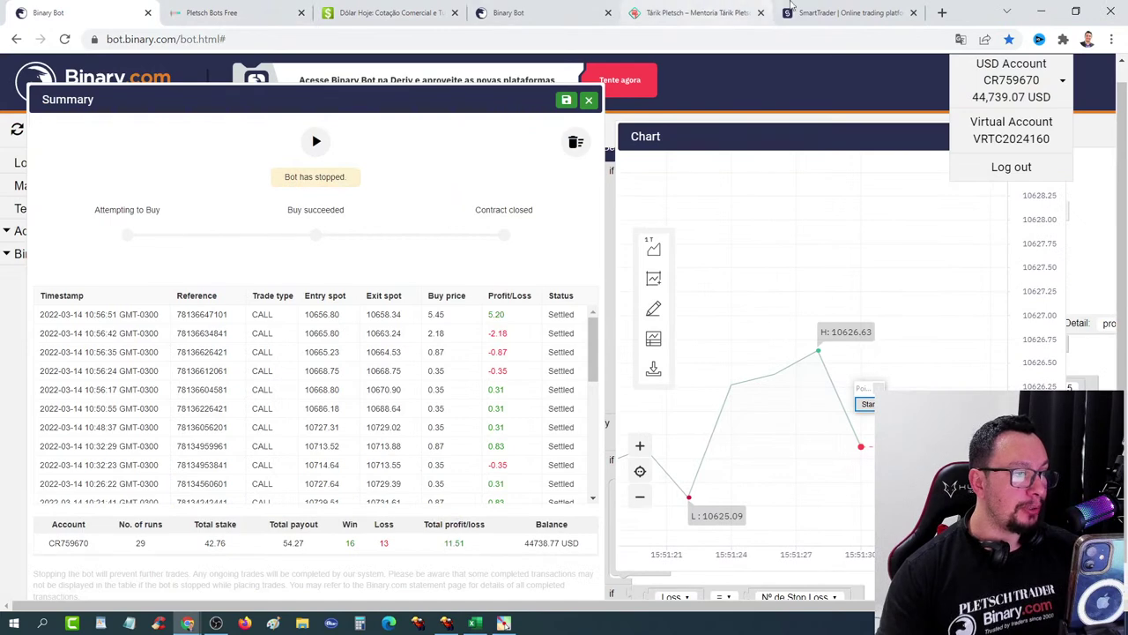
{"action": "left_click", "coordinate": [797, 9]}
{"action": "left_click", "coordinate": [551, 7]}
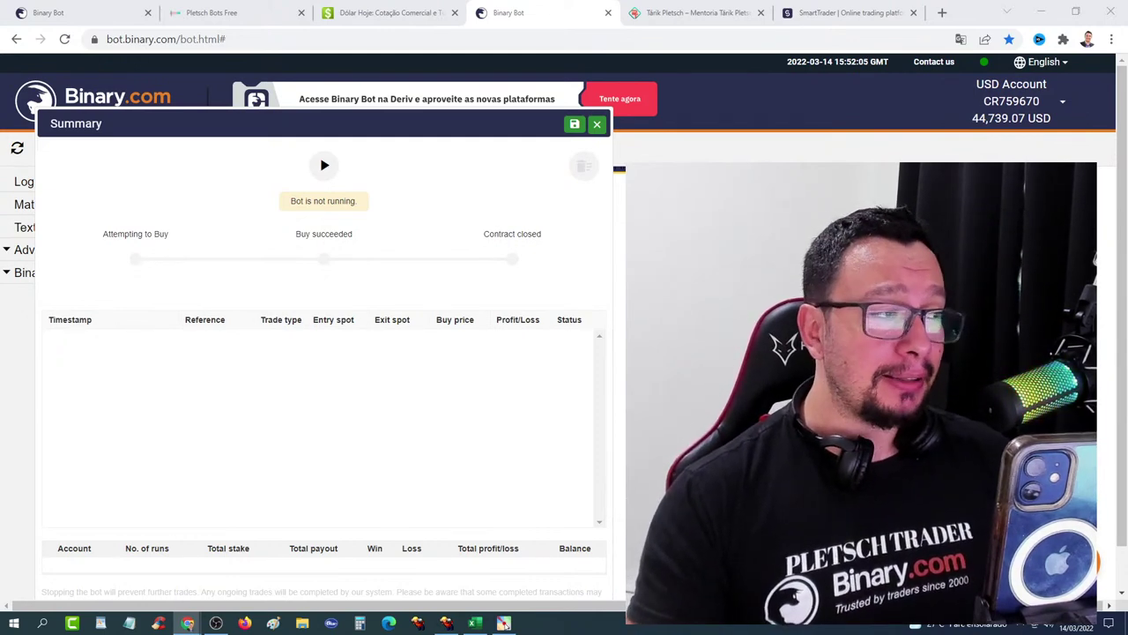
{"action": "key", "text": "alt+Tab"}
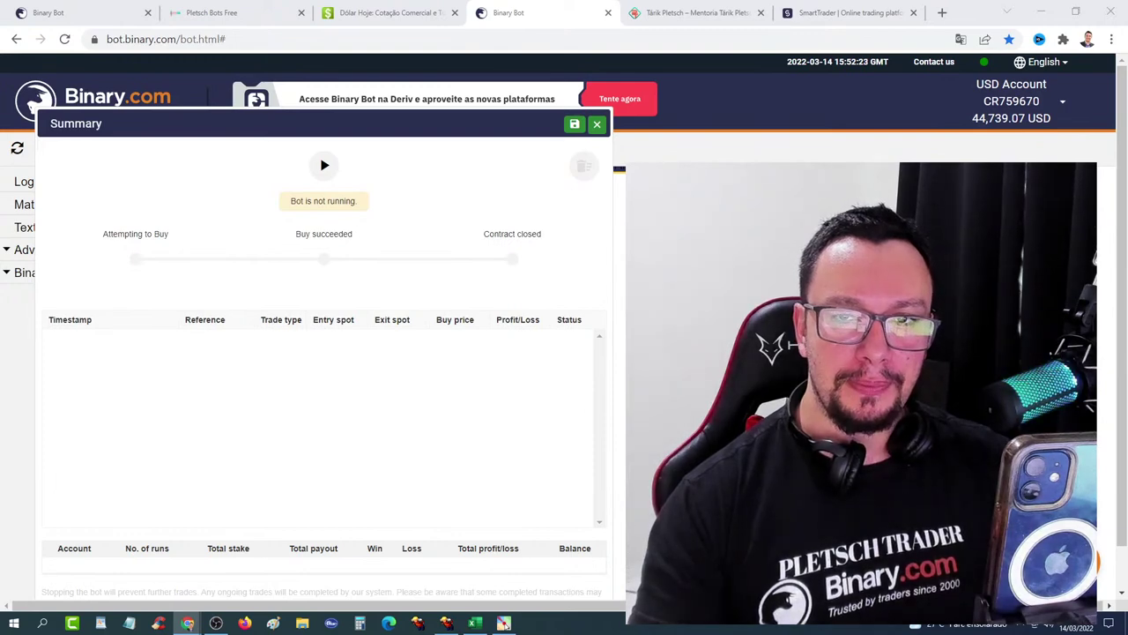
{"action": "left_click", "coordinate": [207, 12]}
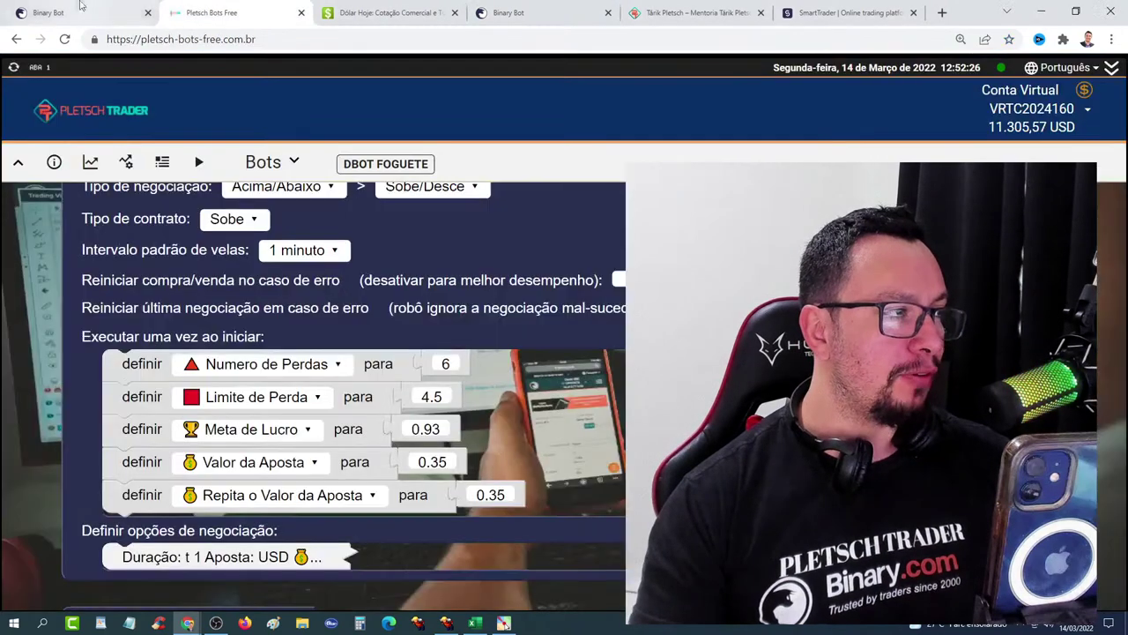
{"action": "left_click", "coordinate": [79, 8]}
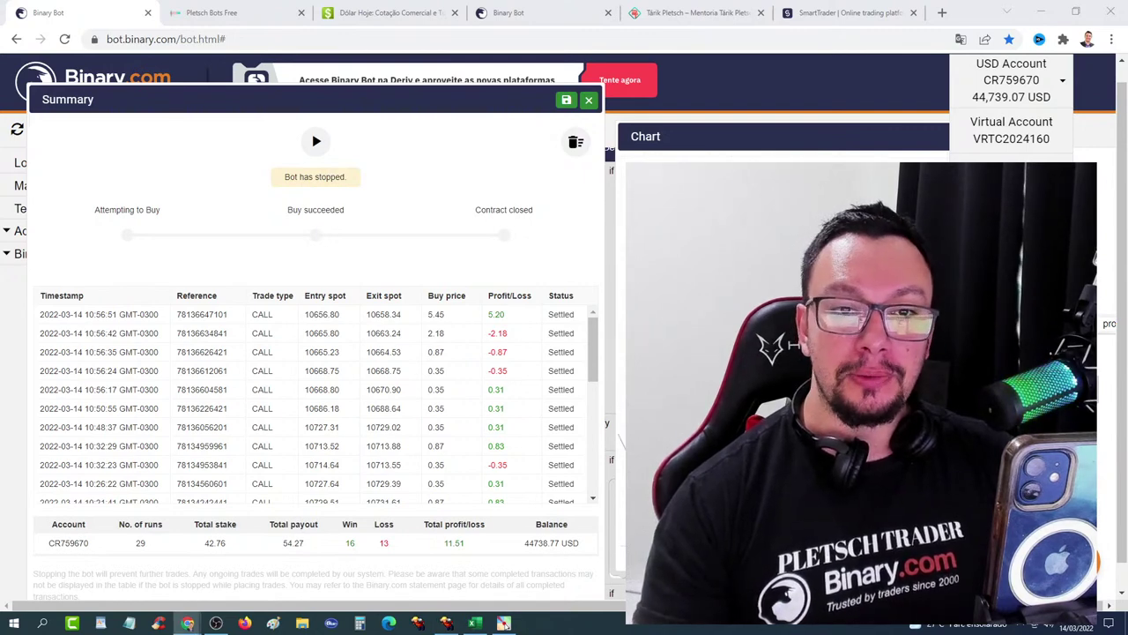
{"action": "left_click", "coordinate": [547, 10]}
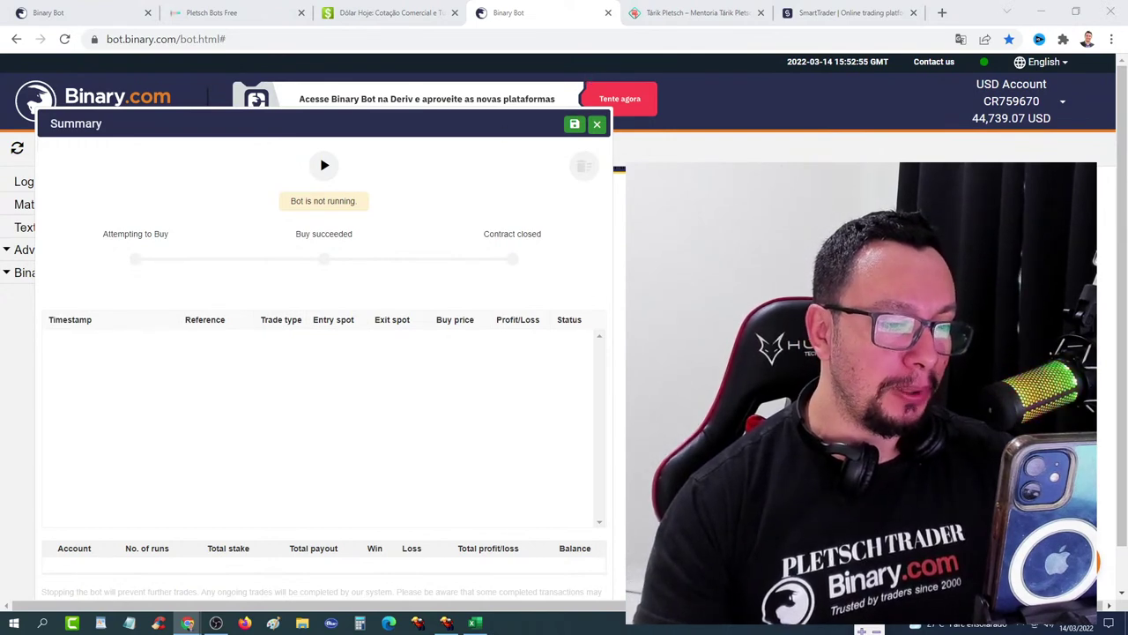
Step: Sketch two rising arrows and a falling one over the Summary window and again over the SmartTrader chart, clear them, and return to Binary Bot
{"action": "mouse_move", "coordinate": [277, 443]}
{"action": "left_mouse_down"}
{"action": "mouse_move", "coordinate": [433, 187]}
{"action": "mouse_move", "coordinate": [498, 300]}
{"action": "left_mouse_up"}
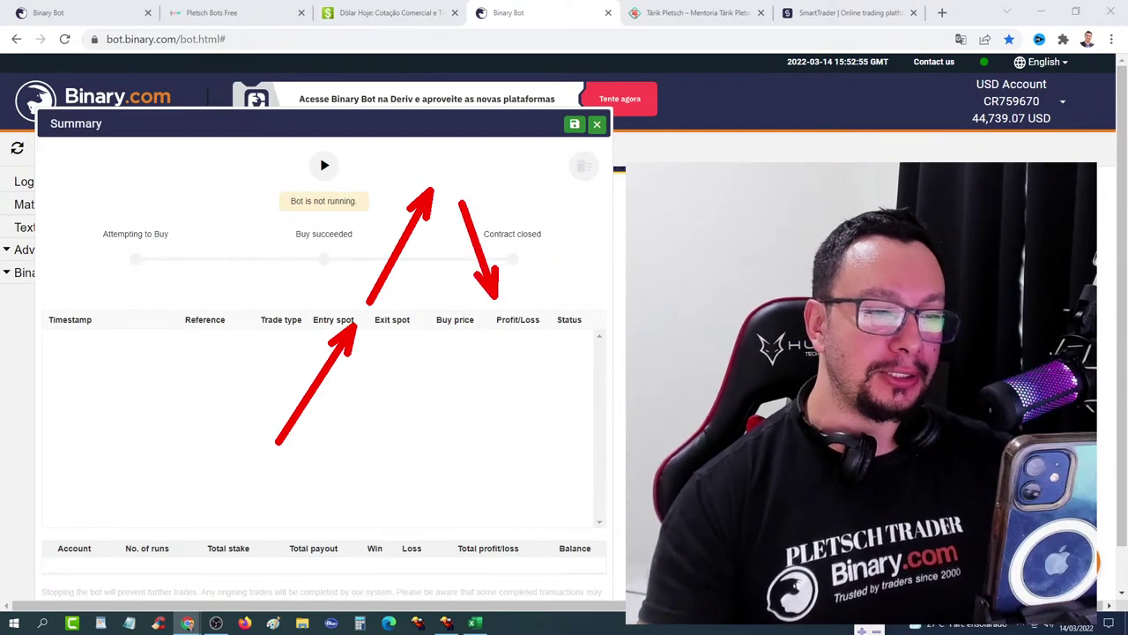
{"action": "key", "text": "Escape"}
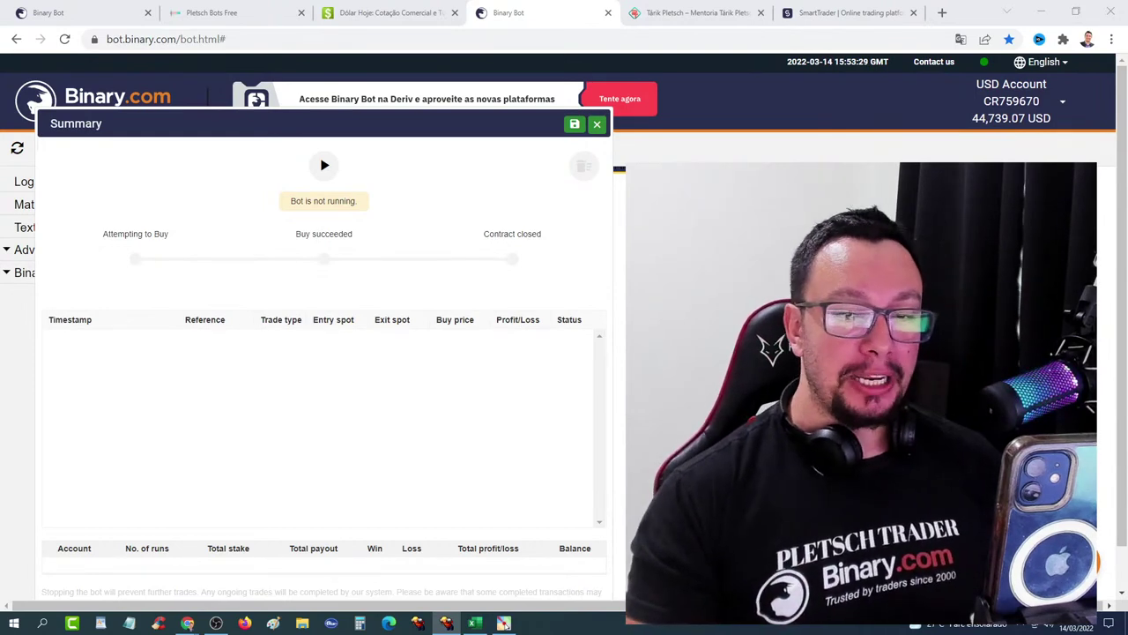
{"action": "left_click", "coordinate": [867, 11]}
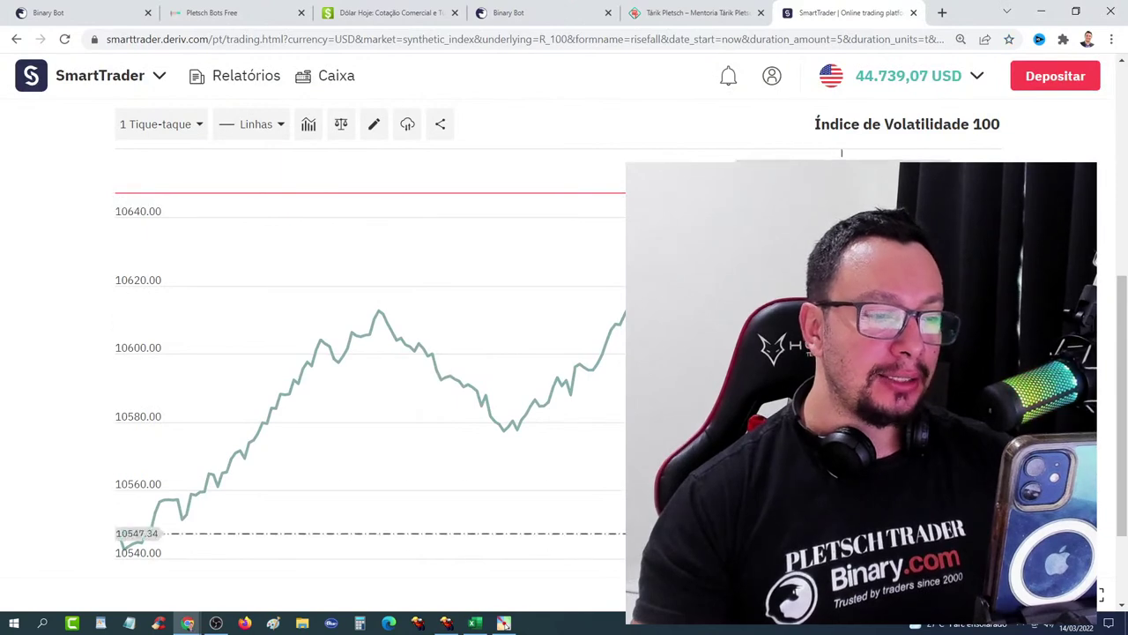
{"action": "mouse_move", "coordinate": [371, 420]}
{"action": "left_mouse_down"}
{"action": "mouse_move", "coordinate": [555, 125]}
{"action": "mouse_move", "coordinate": [626, 252]}
{"action": "left_mouse_up"}
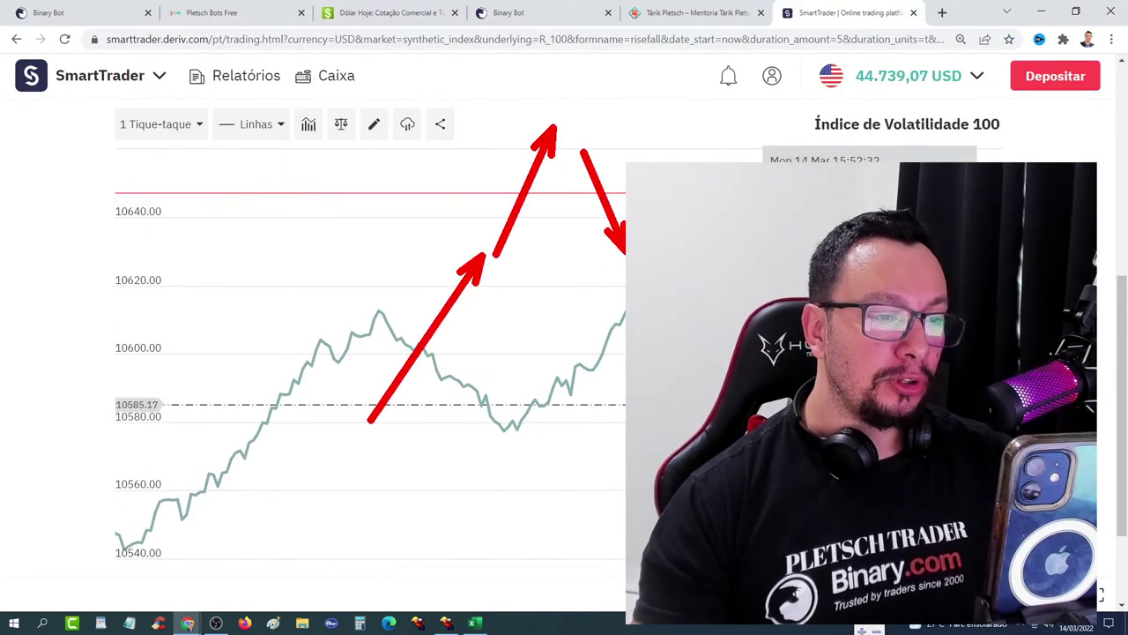
{"action": "key", "text": "Escape"}
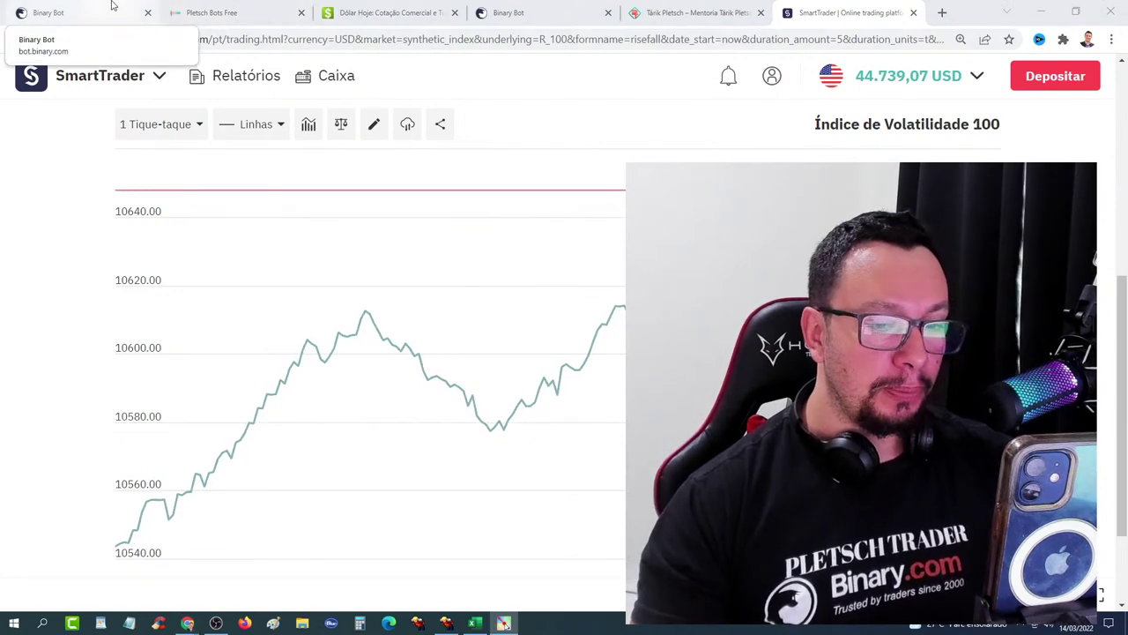
{"action": "left_click", "coordinate": [498, 11]}
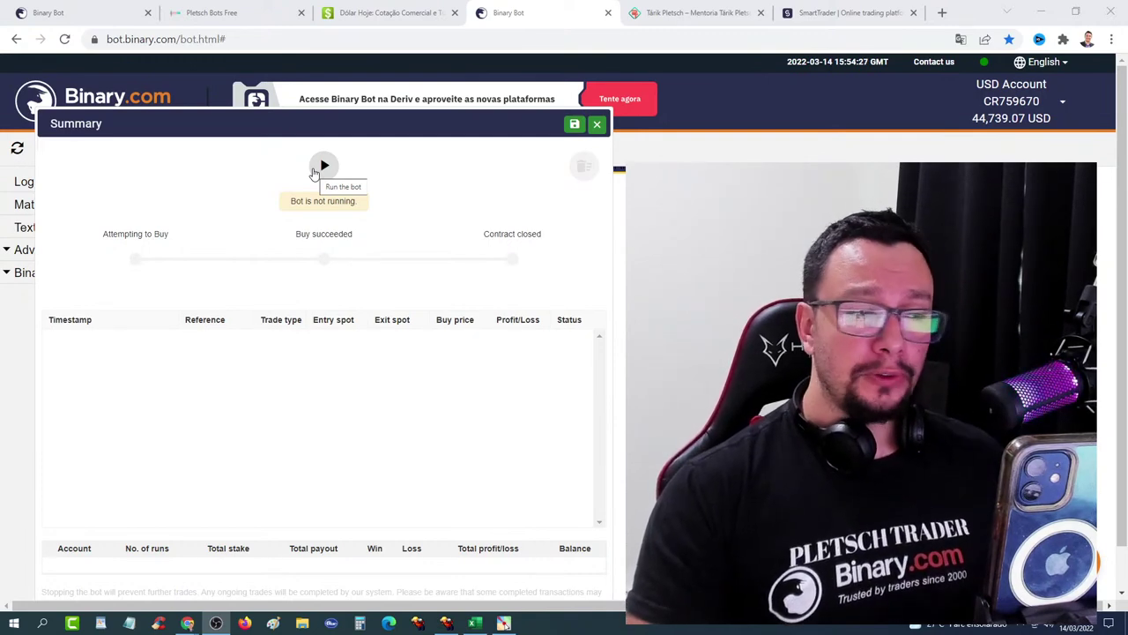
Step: Run the bot on the real account for one trade with a 0.35 stake and stop it
{"action": "left_click", "coordinate": [322, 167]}
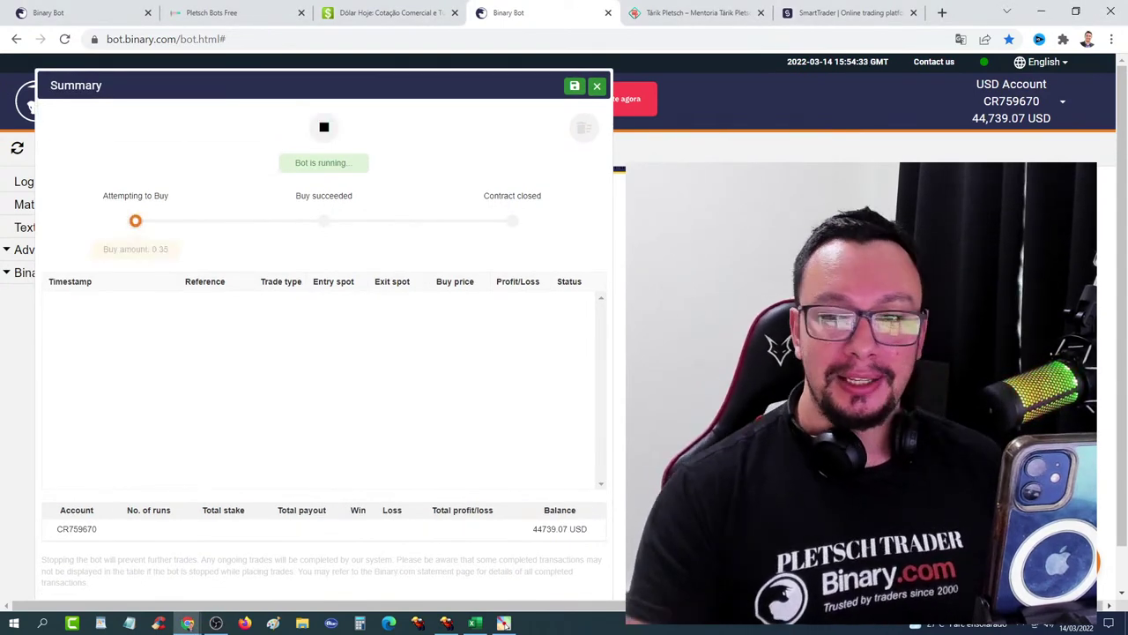
{"action": "left_click", "coordinate": [324, 129]}
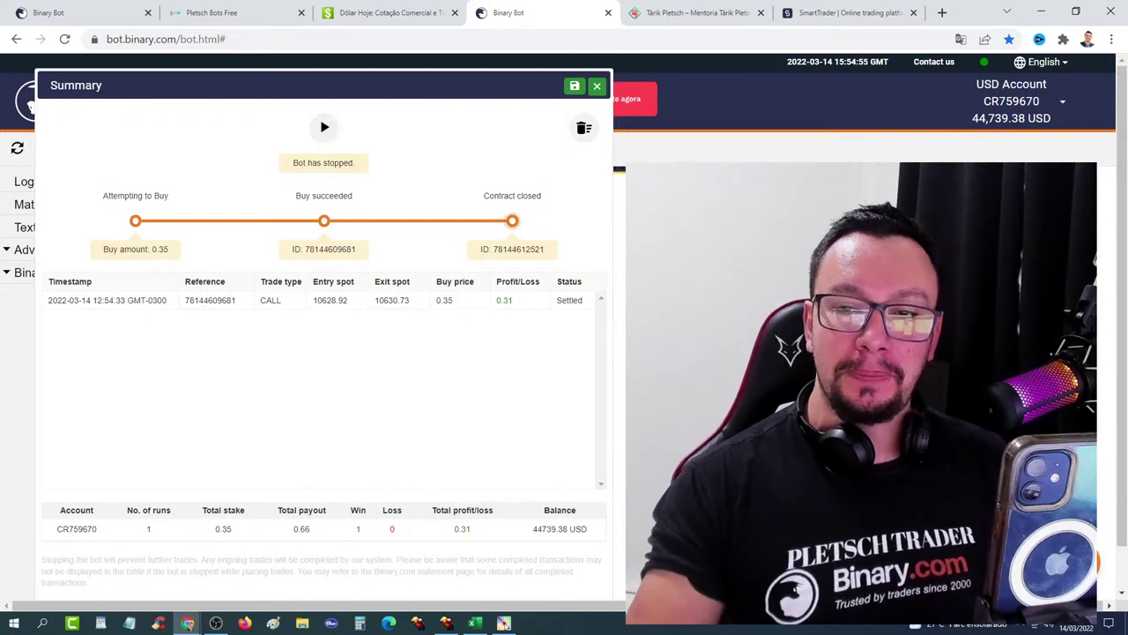
{"action": "key", "text": "alt+Tab"}
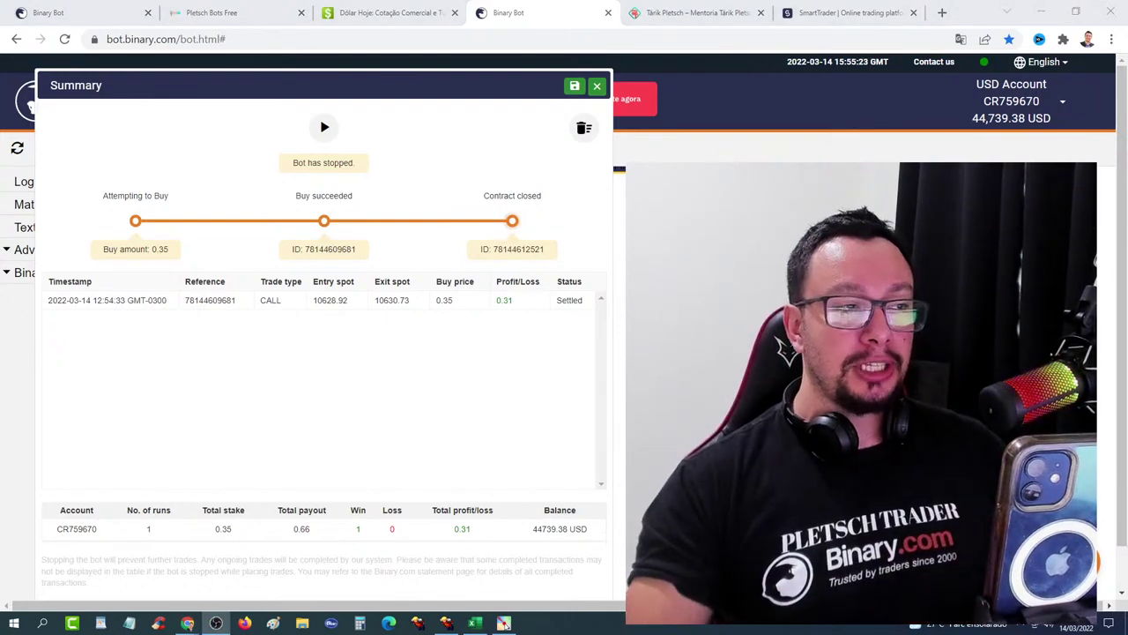
{"action": "left_click", "coordinate": [531, 6]}
{"action": "key", "text": "ctrl+w"}
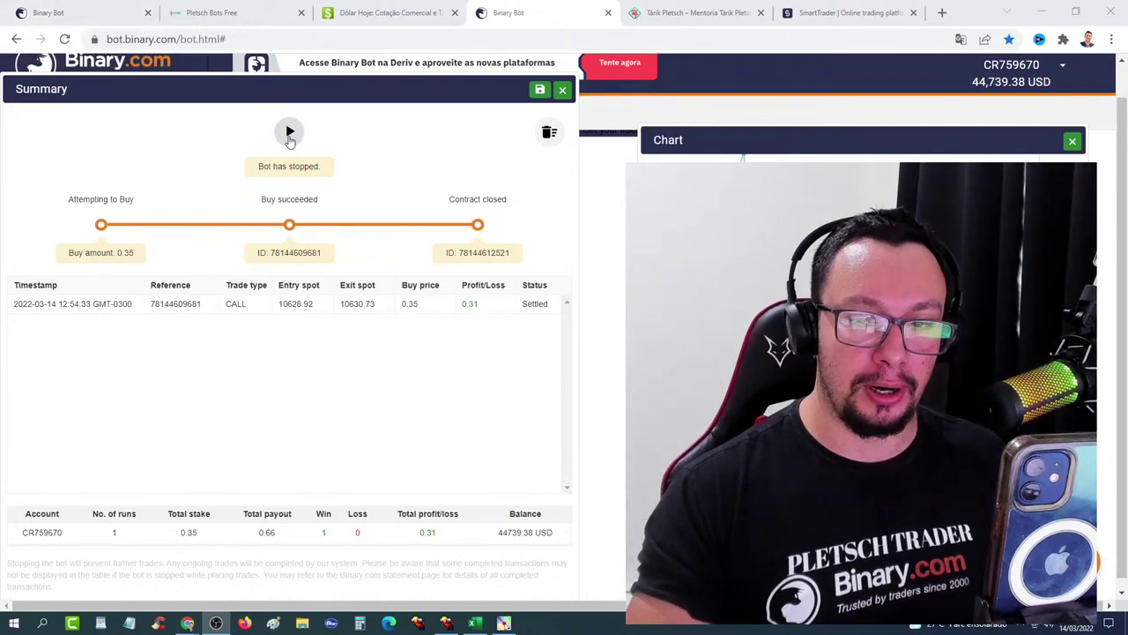
Step: Run the bot for two further single trades at a 0.35 stake, stopping it during each one
{"action": "left_click", "coordinate": [290, 133]}
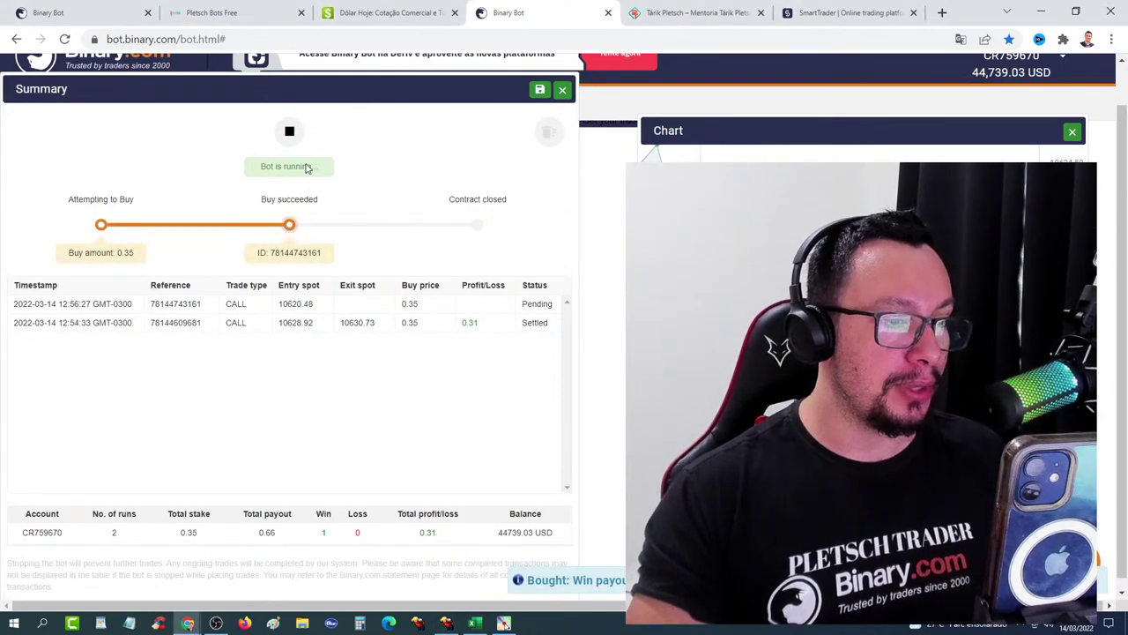
{"action": "left_click", "coordinate": [289, 132]}
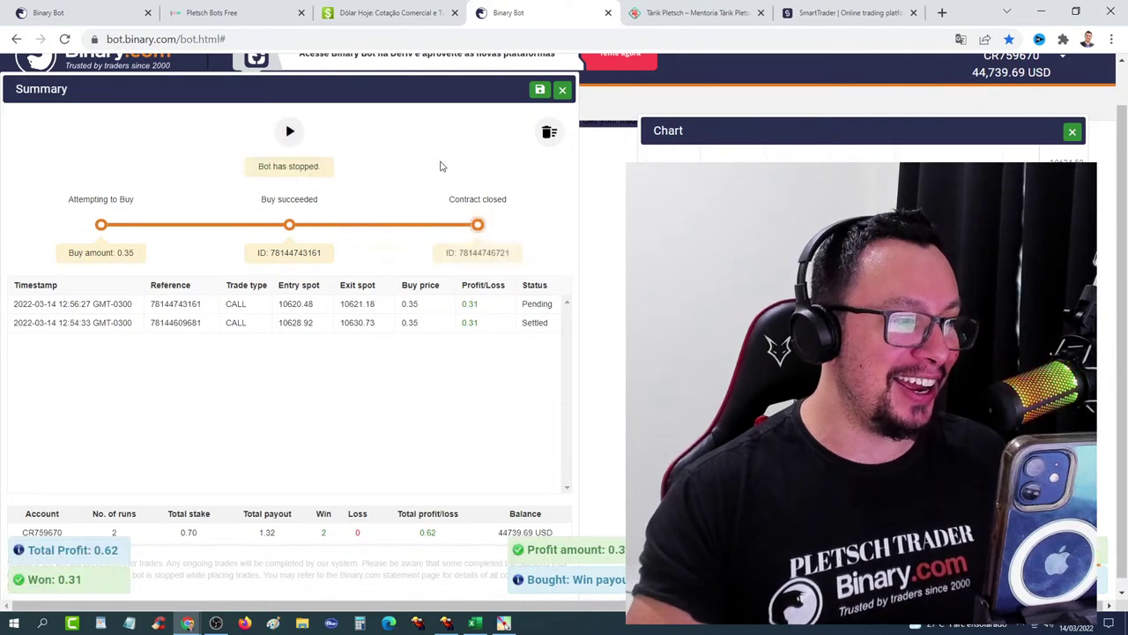
{"action": "scroll", "coordinate": [442, 167], "scroll_direction": "up", "scroll_amount": 1}
{"action": "scroll", "coordinate": [474, 276], "scroll_direction": "up", "scroll_amount": 1}
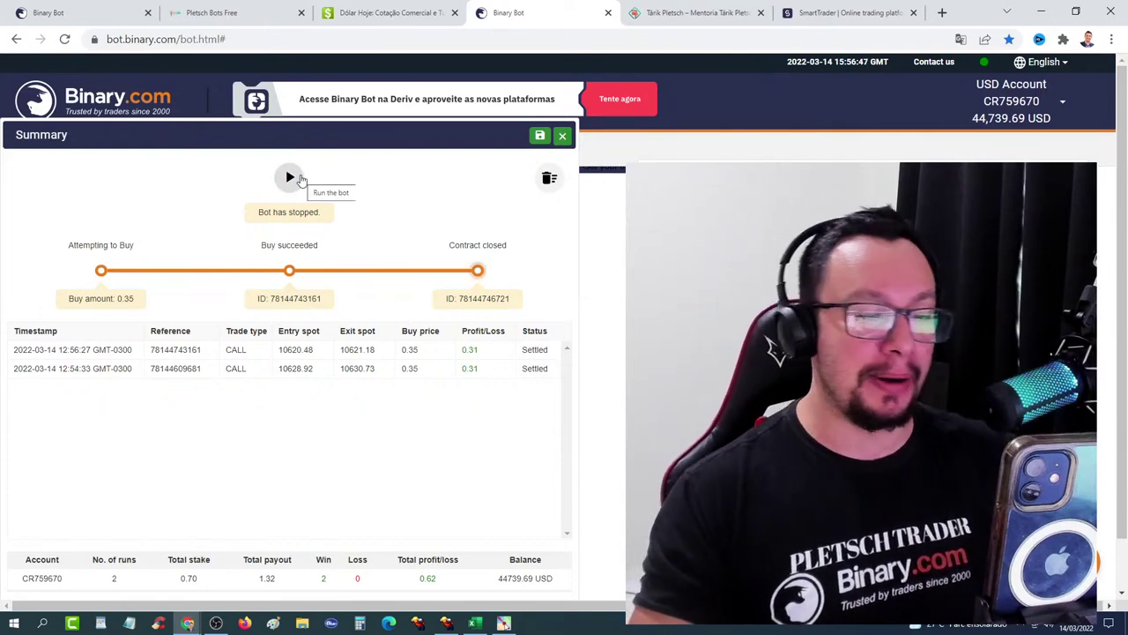
{"action": "left_click", "coordinate": [298, 178]}
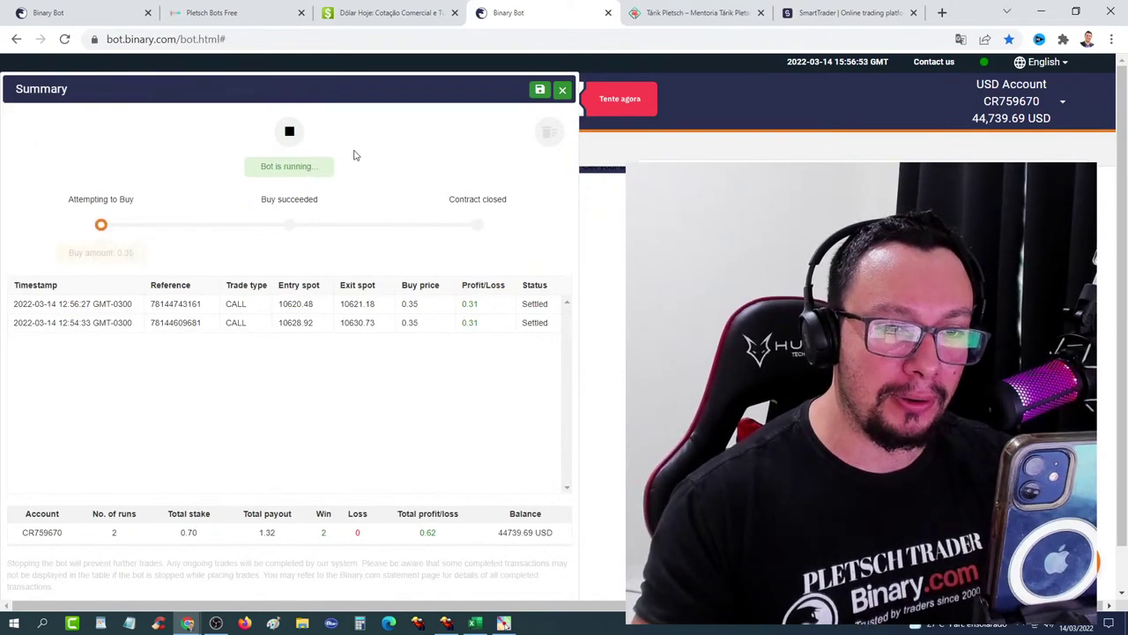
{"action": "left_click", "coordinate": [283, 138]}
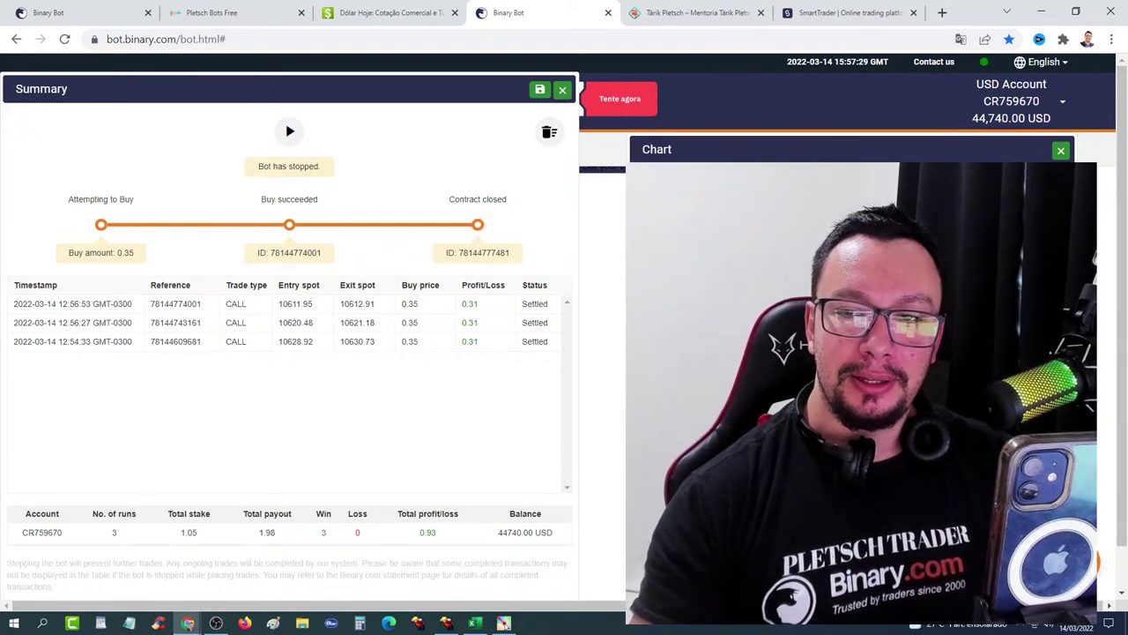
{"action": "key", "text": "alt+Tab"}
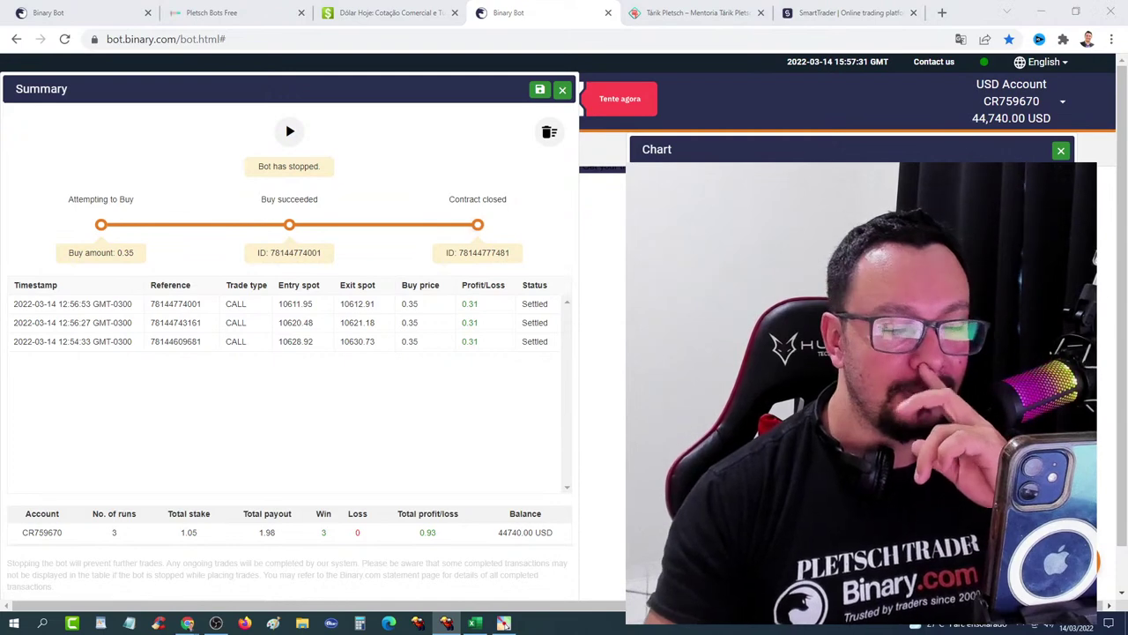
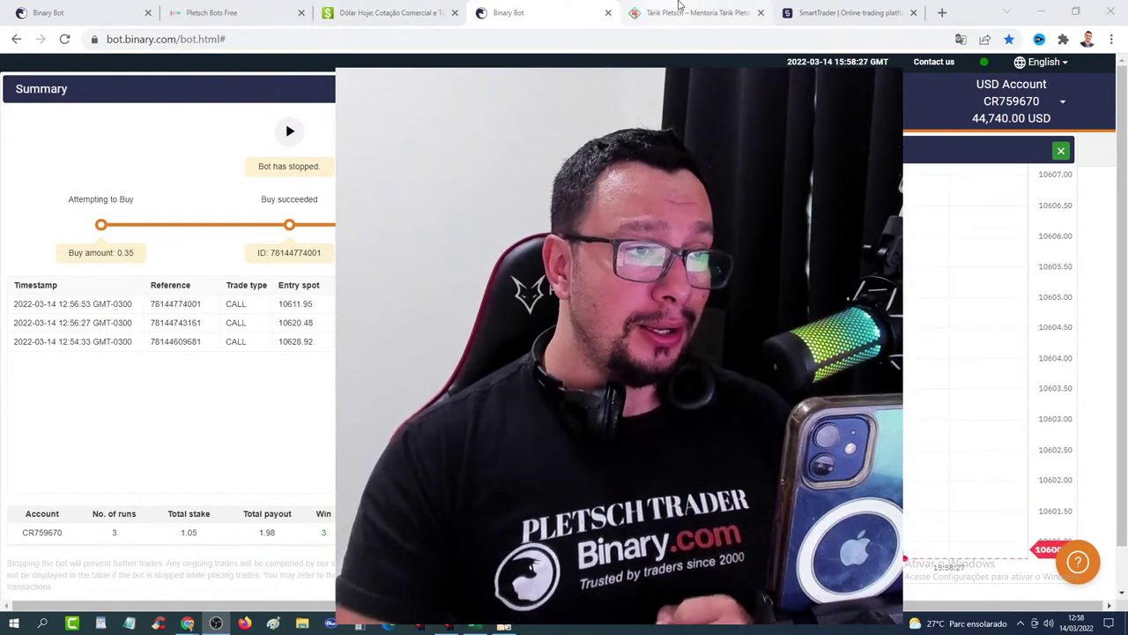
Step: Look through the bot list on Pletsch Bots Free down to 101 - DBOT FOGUETE, and return to Binary Bot
{"action": "left_click", "coordinate": [282, 13]}
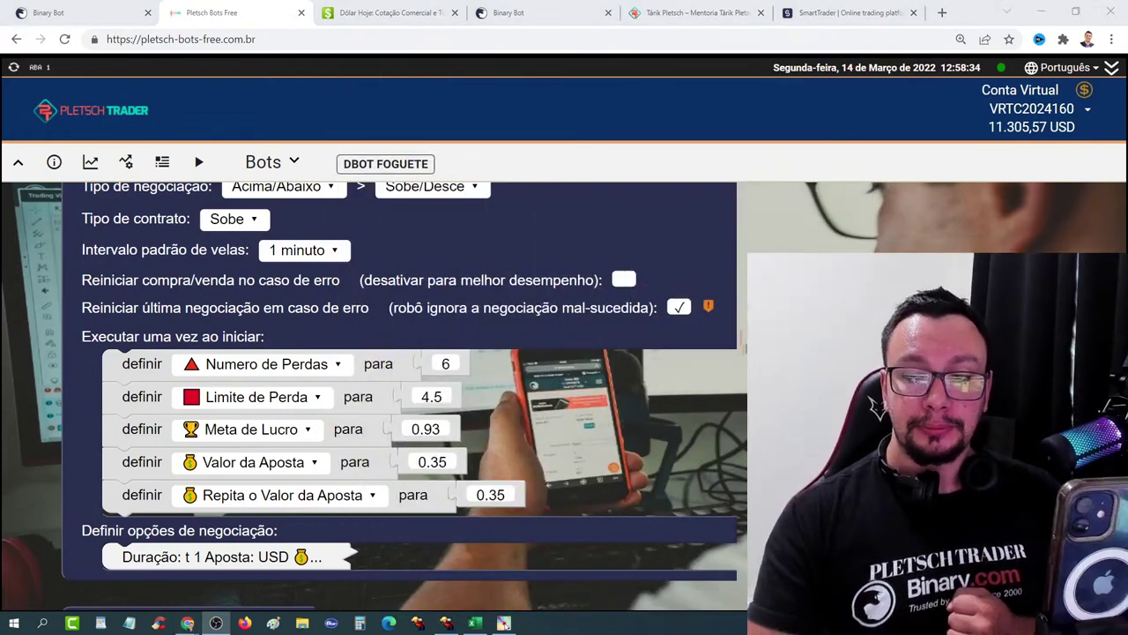
{"action": "left_click", "coordinate": [271, 161]}
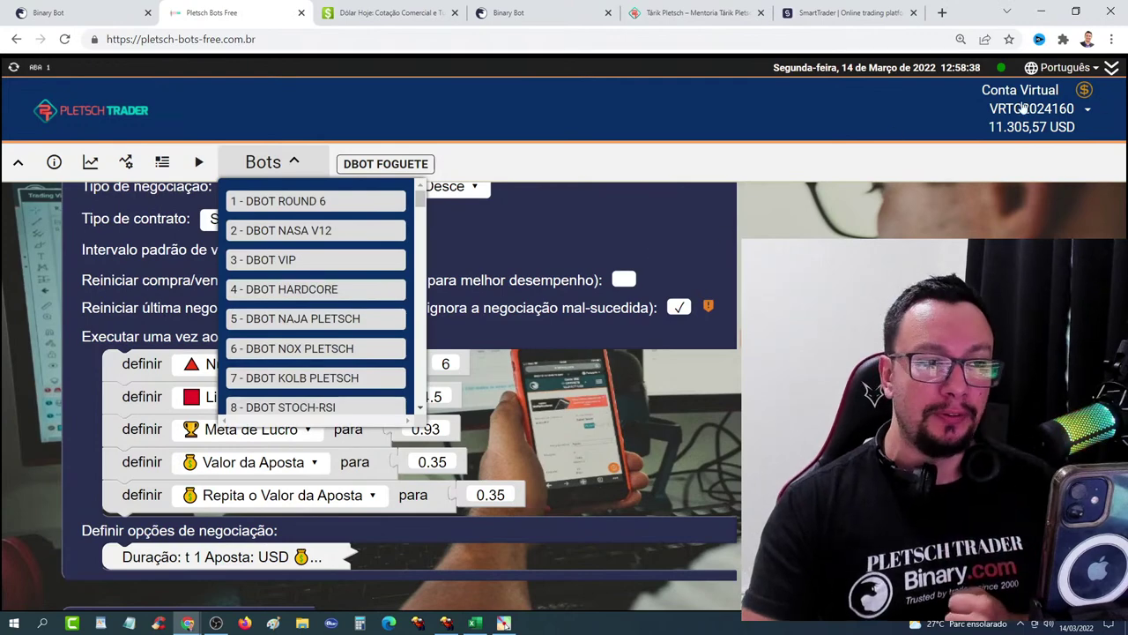
{"action": "scroll", "coordinate": [308, 357], "scroll_direction": "down", "scroll_amount": 20}
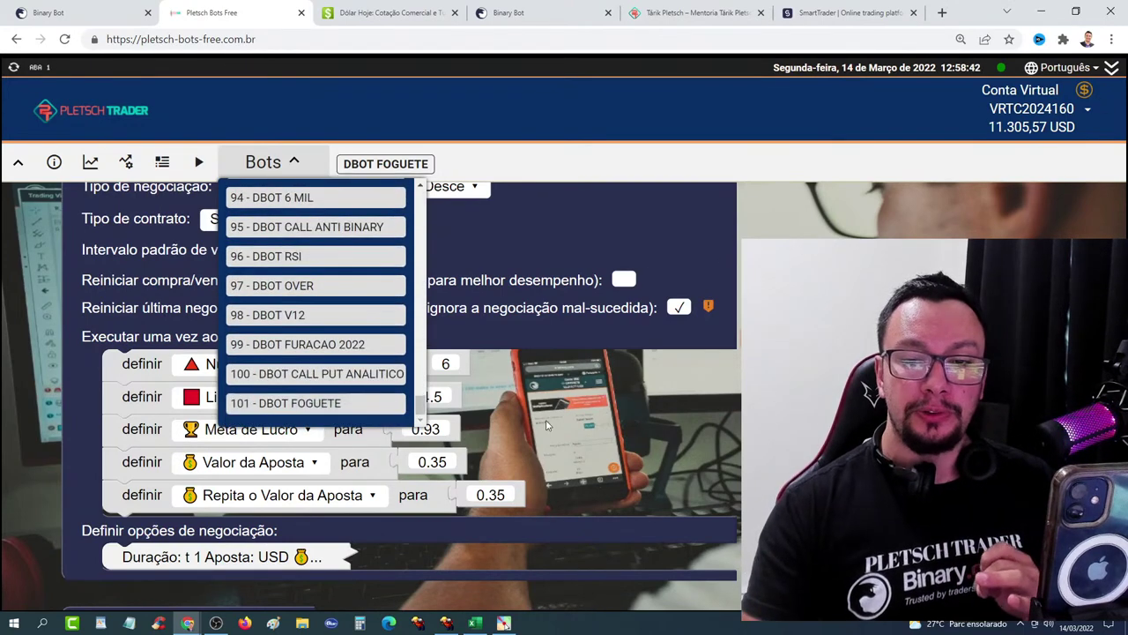
{"action": "left_click", "coordinate": [515, 12]}
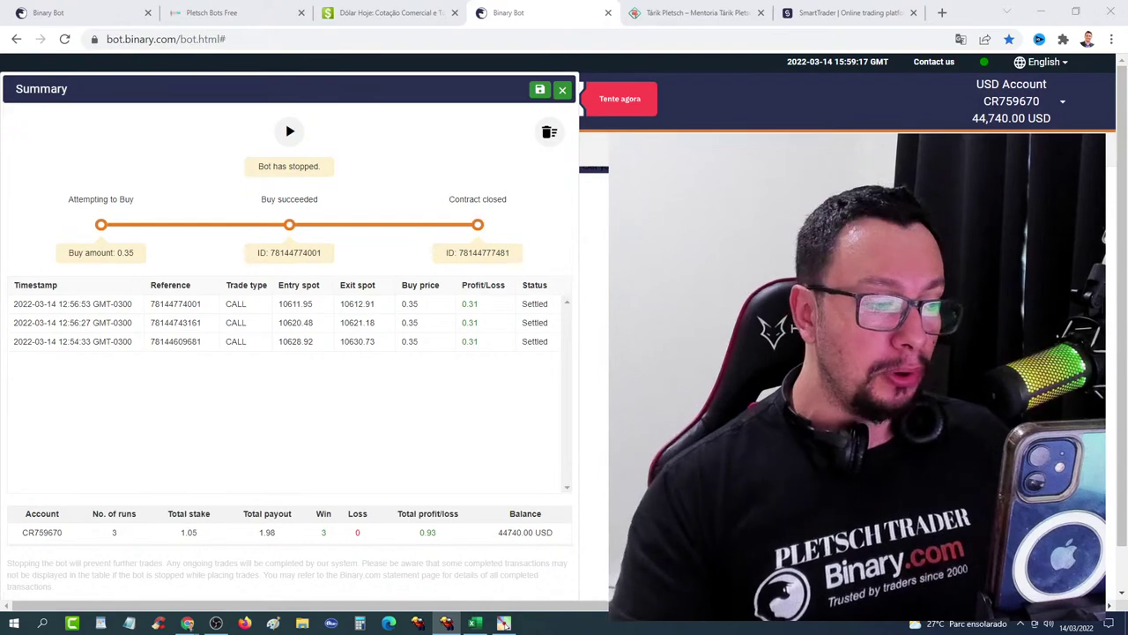
Step: Switch to the Excel workbook and set Meta Alcançada? for day 1 to SIM
{"action": "left_click", "coordinate": [474, 624]}
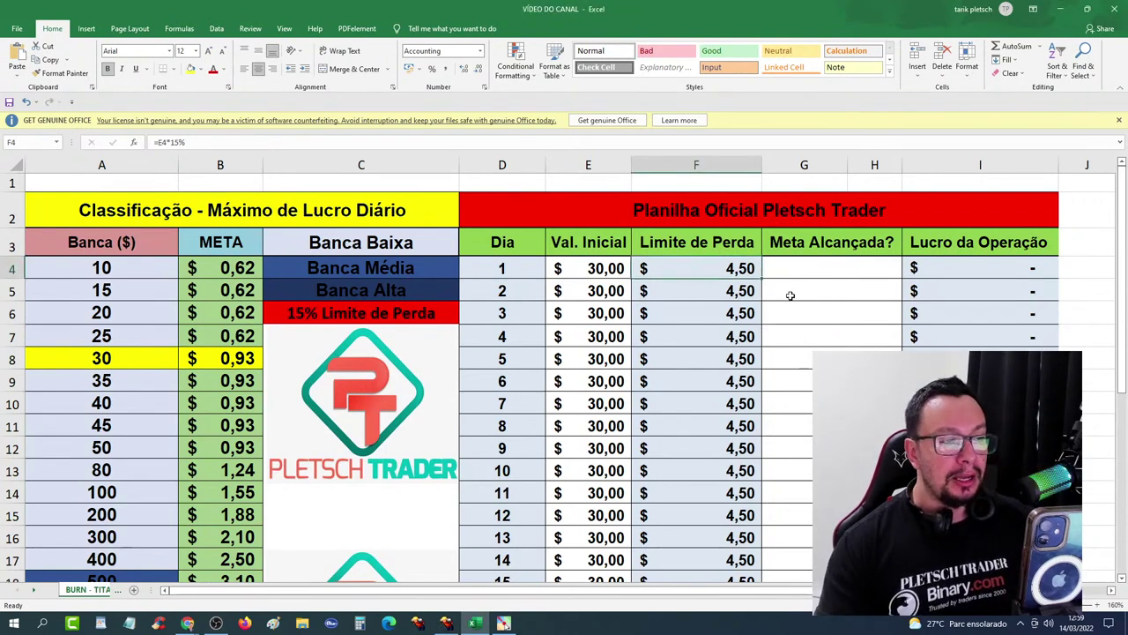
{"action": "left_click", "coordinate": [818, 268]}
{"action": "left_click", "coordinate": [908, 272]}
{"action": "left_click", "coordinate": [865, 286]}
{"action": "left_click", "coordinate": [848, 305]}
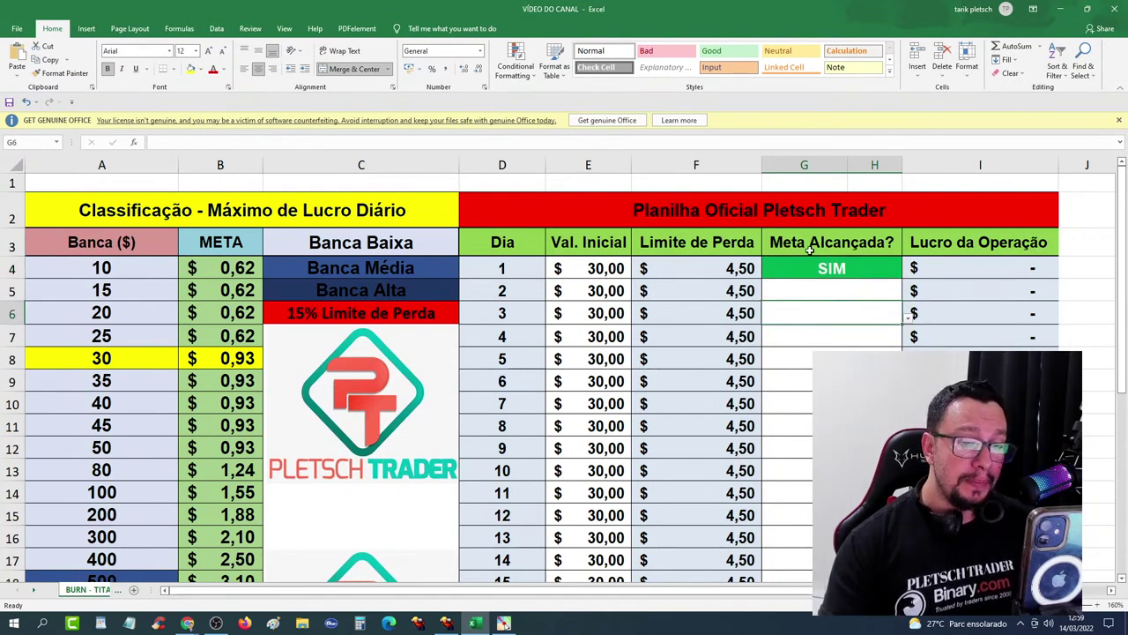
Step: Try to enter 0.93 with a decimal point as day 1's Lucro da Operação in cell I4
{"action": "left_click", "coordinate": [967, 269]}
{"action": "type", "text": "0.93"}
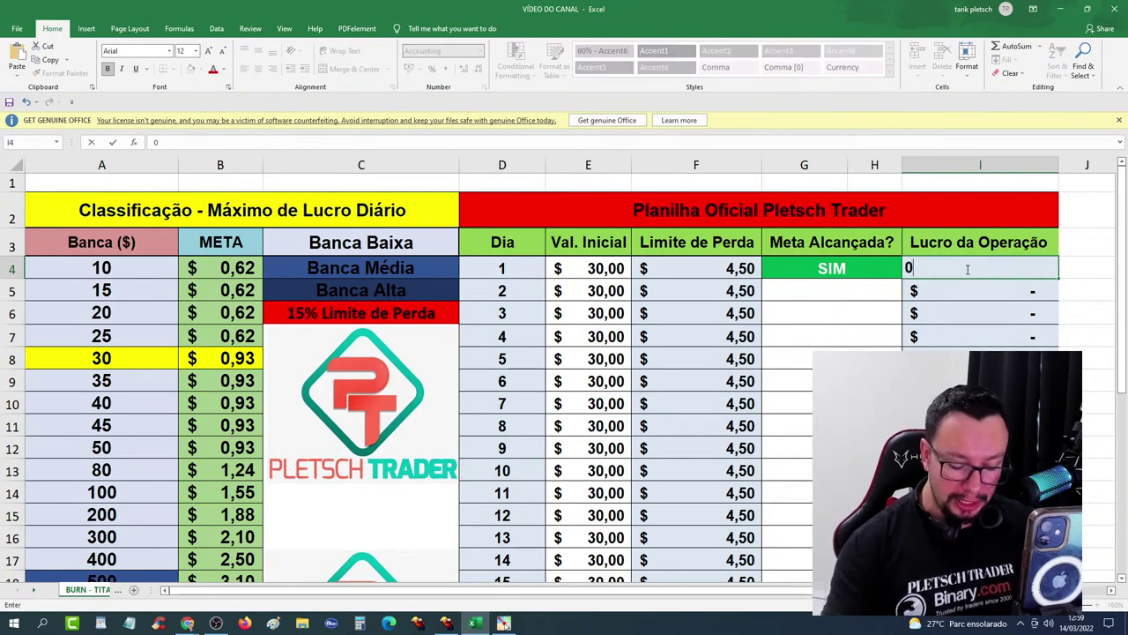
{"action": "key", "text": "Return"}
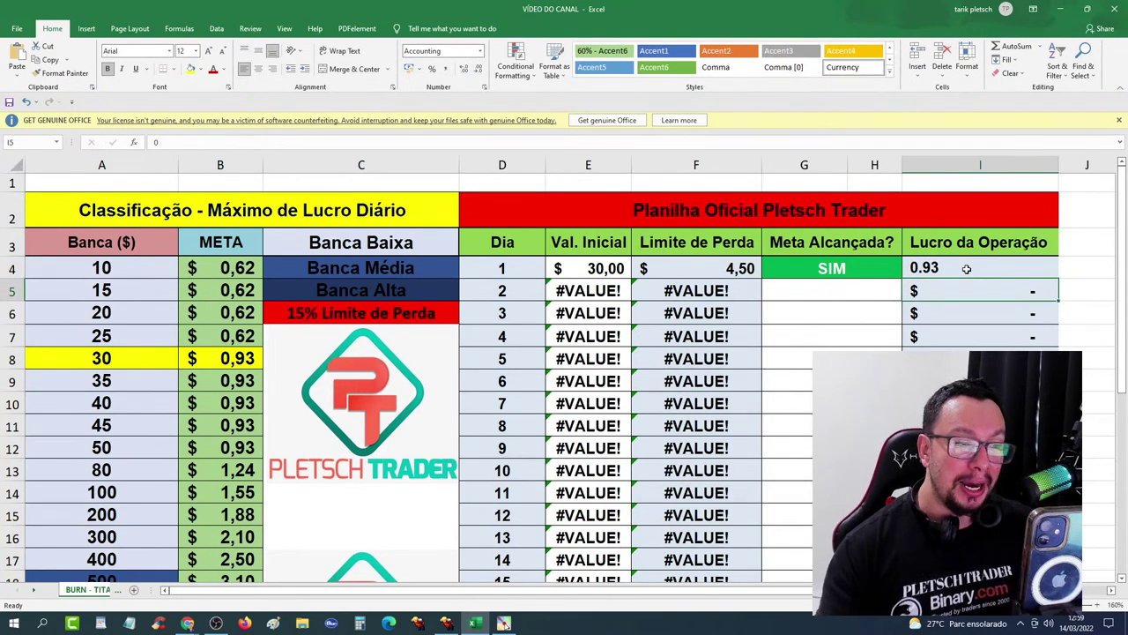
Step: Correct day 1's Lucro da Operação in cell I4 to 0,93 with a decimal comma
{"action": "left_click", "coordinate": [967, 269]}
{"action": "double_click", "coordinate": [967, 269]}
{"action": "key", "text": "BackSpace"}
{"action": "key", "text": "BackSpace"}
{"action": "key", "text": "BackSpace"}
{"action": "type", "text": ",8"}
{"action": "key", "text": "BackSpace"}
{"action": "type", "text": "93"}
{"action": "key", "text": "Return"}
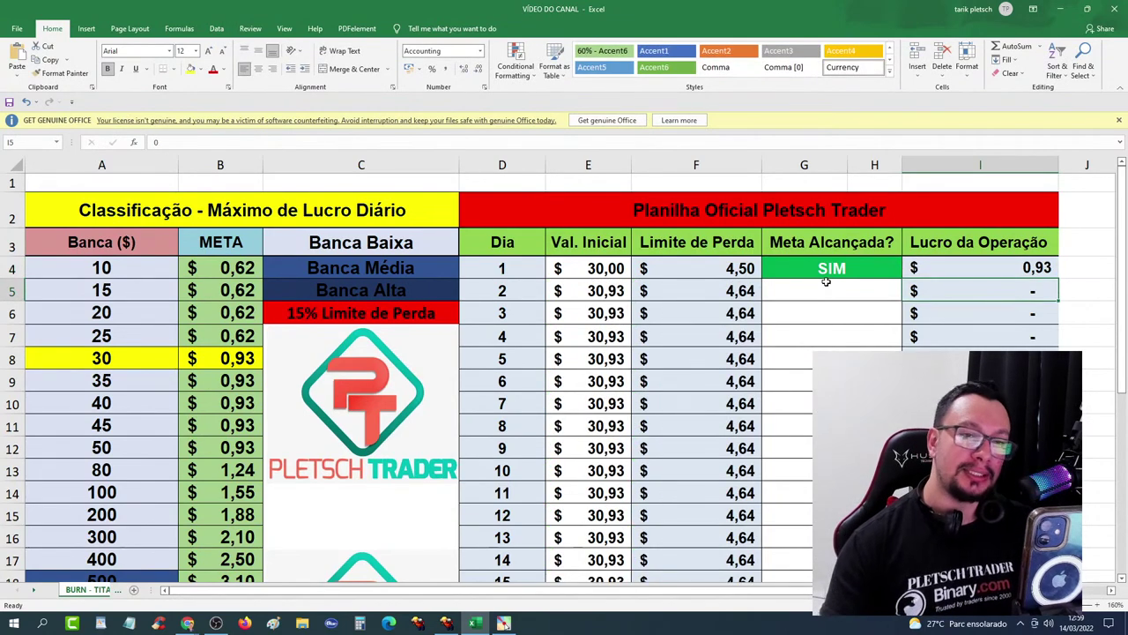
Step: Draw a red box around the row pairing a bank of 30 with the 0,93 goal, point an arrow at it, and clear both
{"action": "scroll", "coordinate": [825, 281], "scroll_direction": "down", "scroll_amount": 1}
{"action": "scroll", "coordinate": [826, 281], "scroll_direction": "down", "scroll_amount": 1}
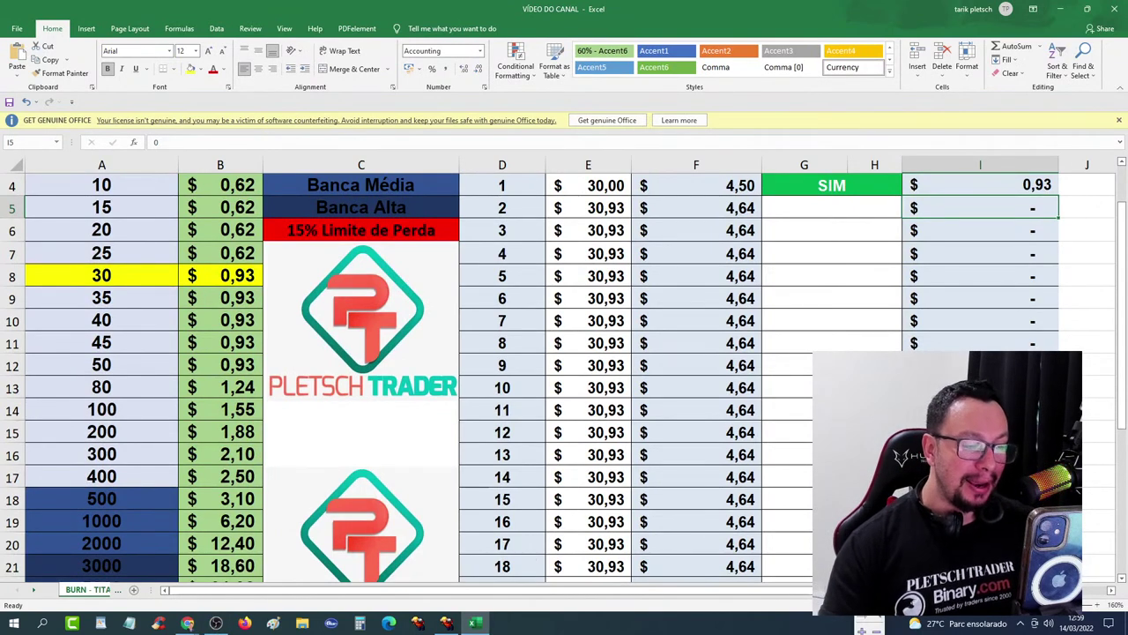
{"action": "left_click_drag", "start_coordinate": [55, 255], "coordinate": [289, 293]}
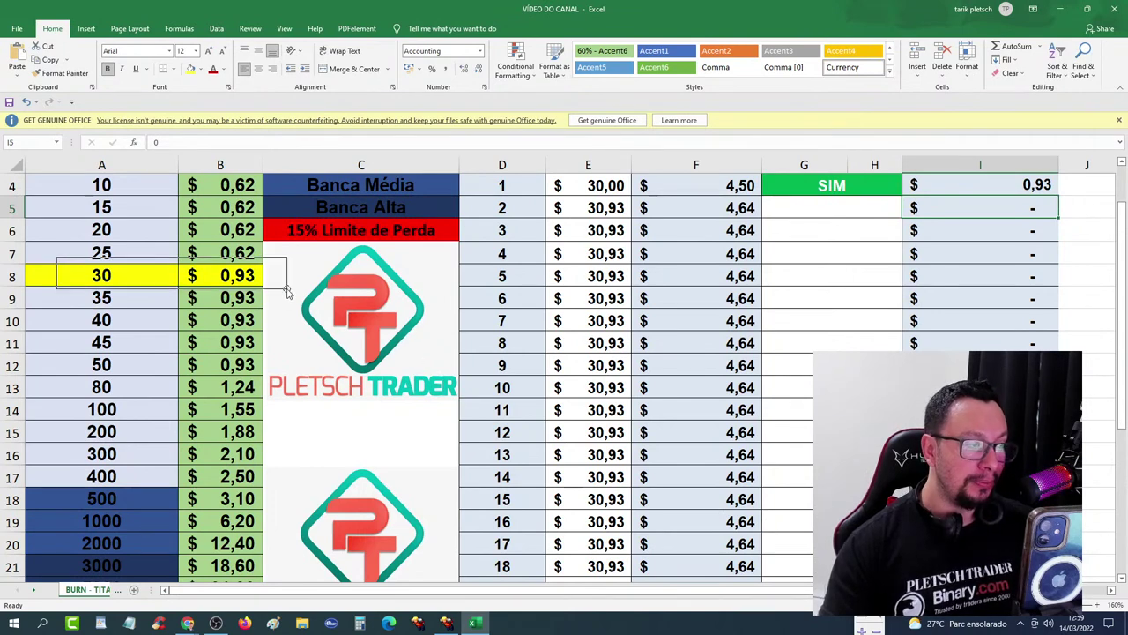
{"action": "left_click_drag", "start_coordinate": [339, 403], "coordinate": [256, 291]}
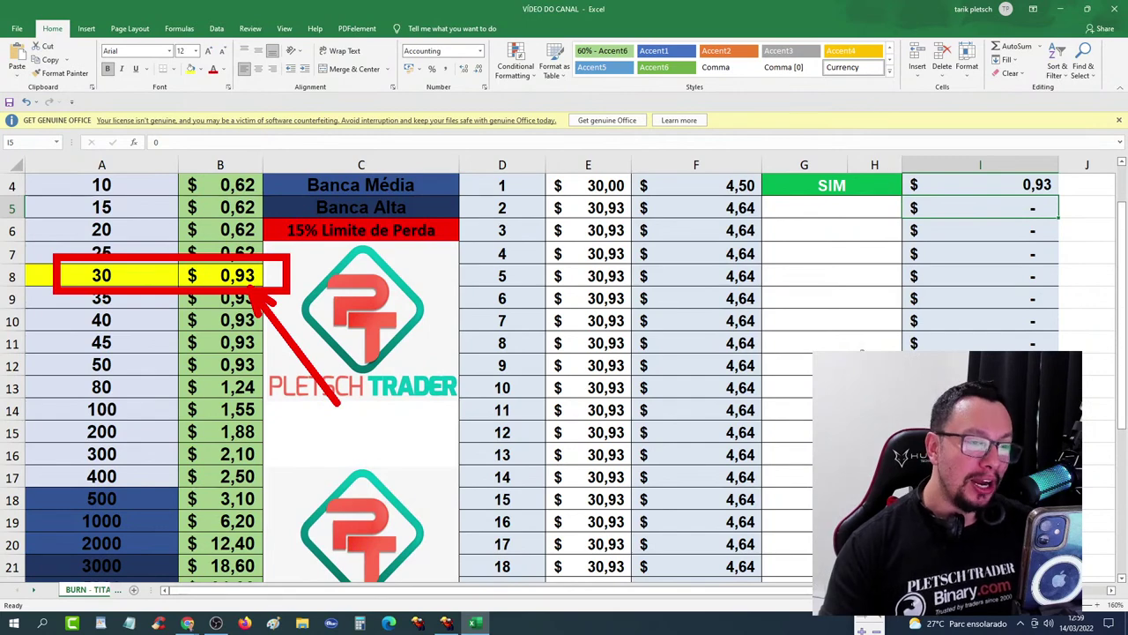
{"action": "key", "text": "Escape"}
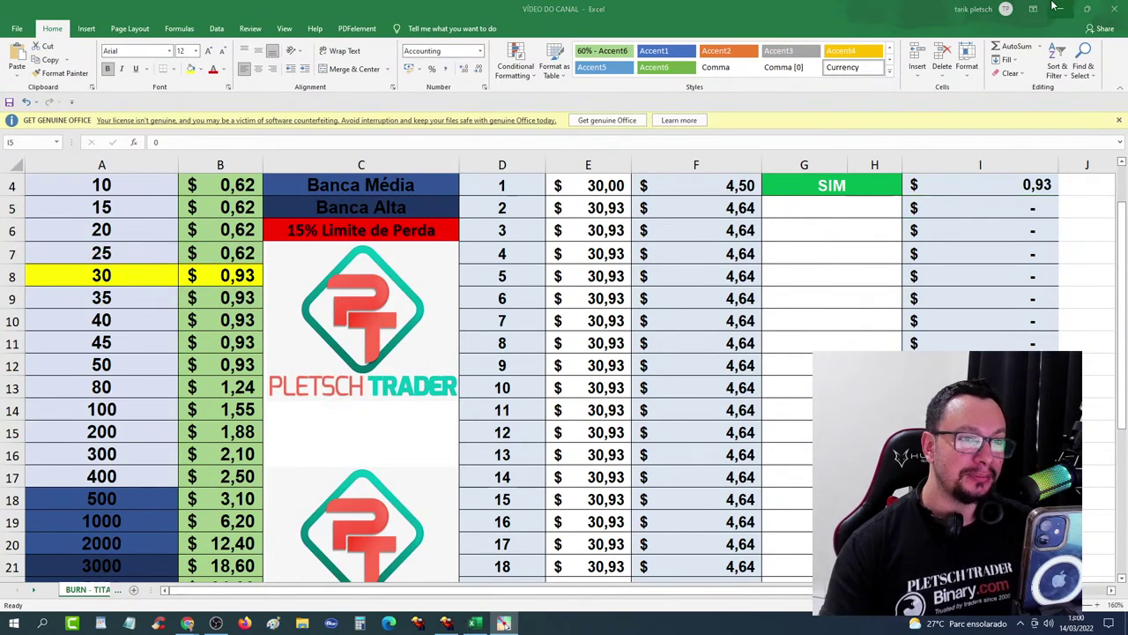
Step: Switch back to Binary Bot, draw an arrow from the trade results towards Total profit/loss, and clear it
{"action": "key", "text": "alt+Tab"}
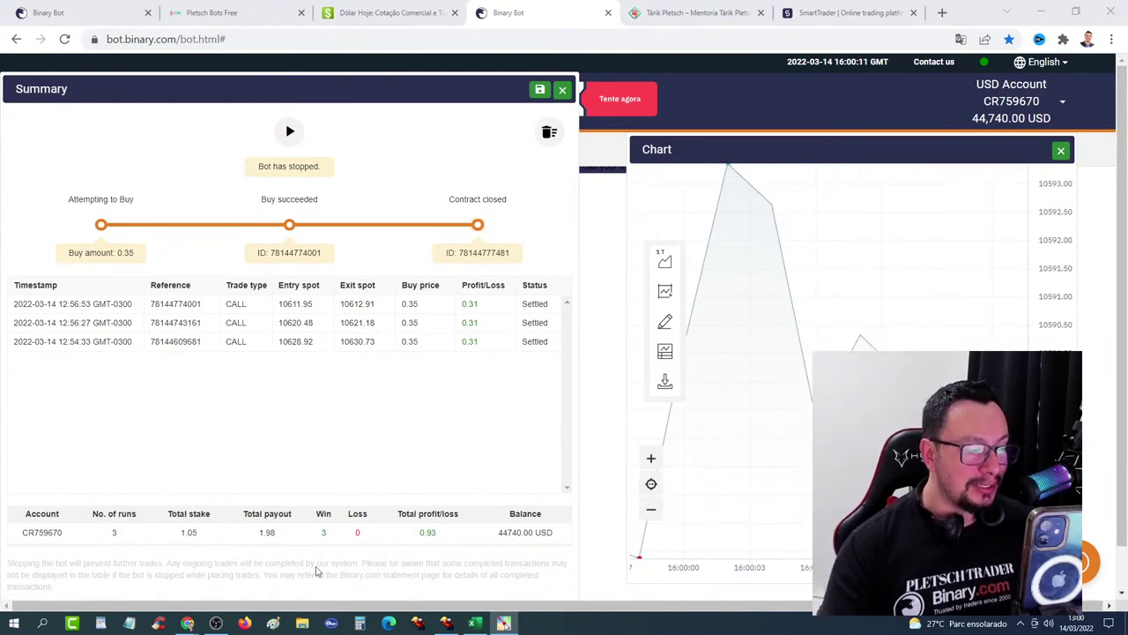
{"action": "left_click_drag", "start_coordinate": [485, 348], "coordinate": [434, 480]}
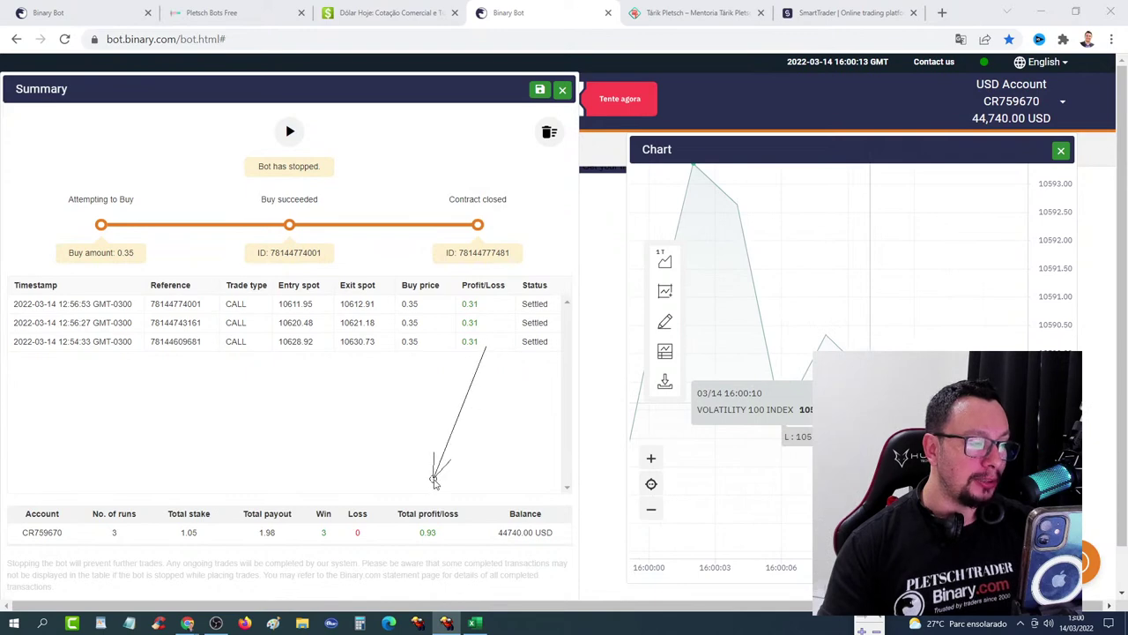
{"action": "key", "text": "Escape"}
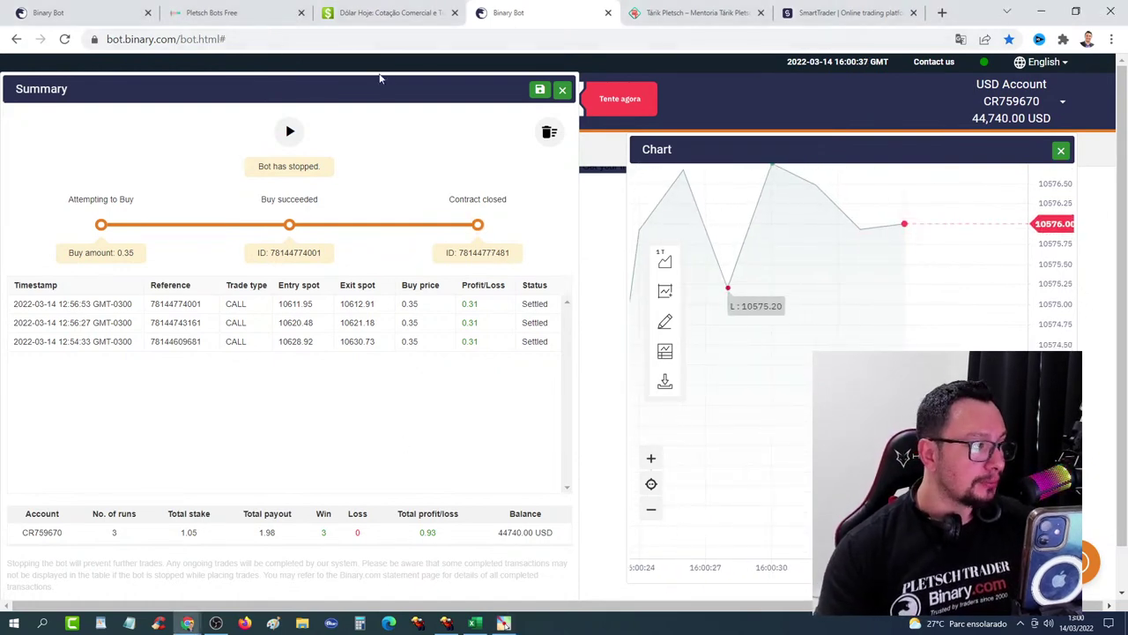
Step: Return to Pletsch Bots Free and close the open bot list
{"action": "left_click", "coordinate": [243, 9]}
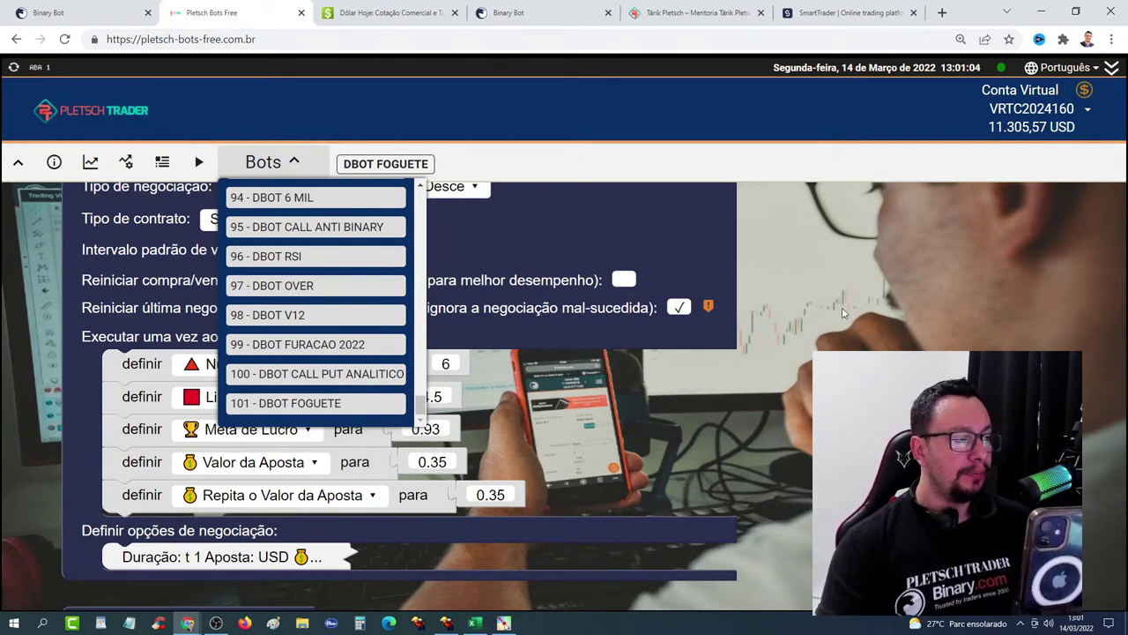
{"action": "left_click", "coordinate": [298, 162]}
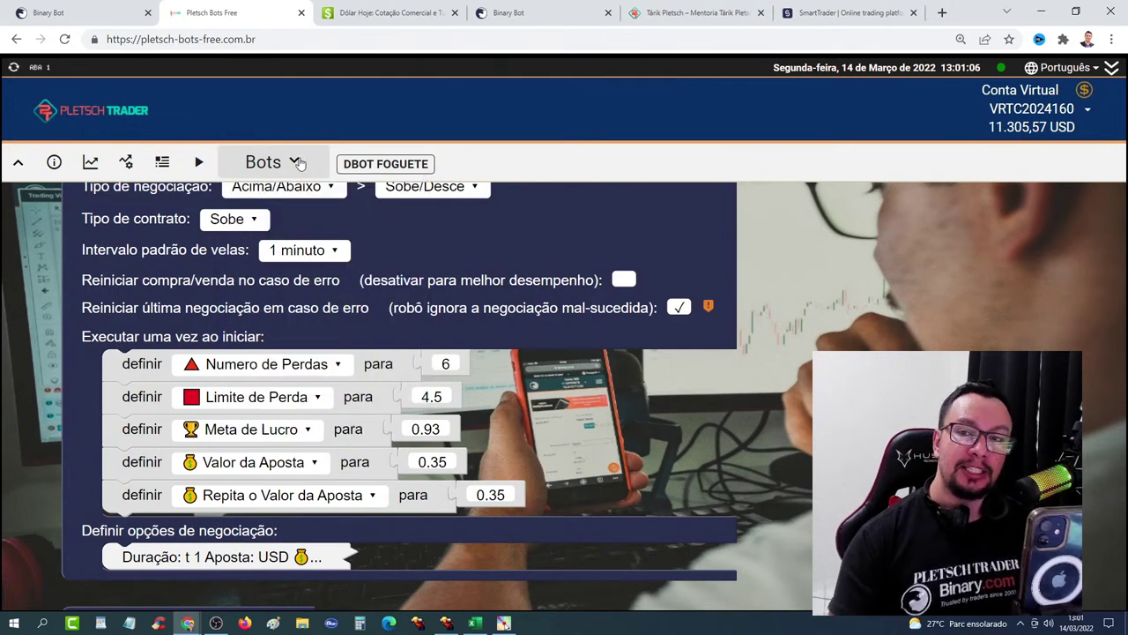